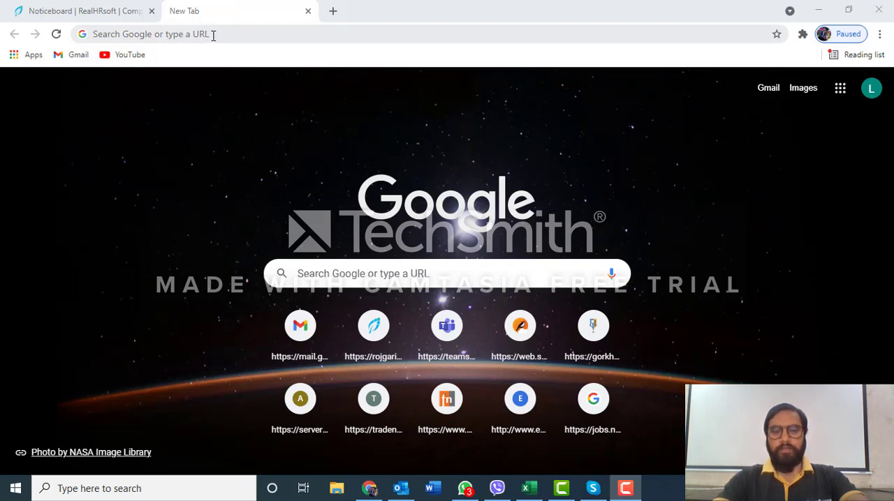
# Load the rojgari.realhrsoft.com site in the empty browser tab
pyautogui.click(213, 34)
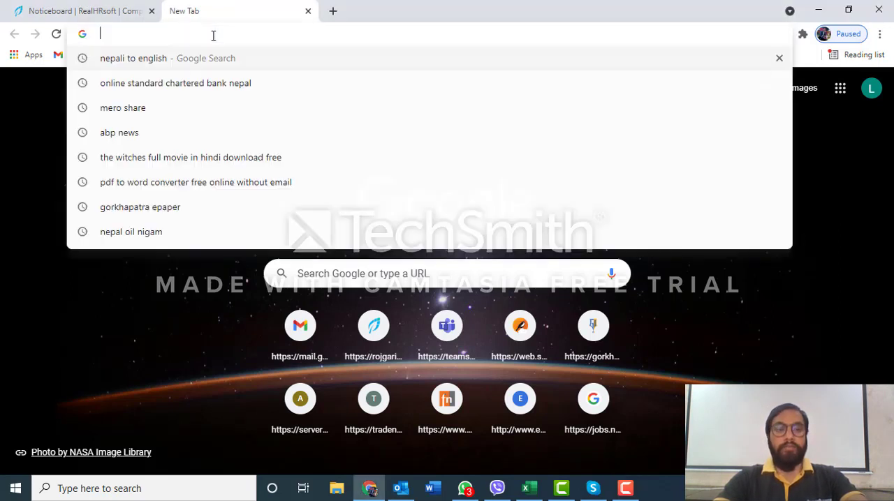
pyautogui.write('rojgari.realhrsoft.com')
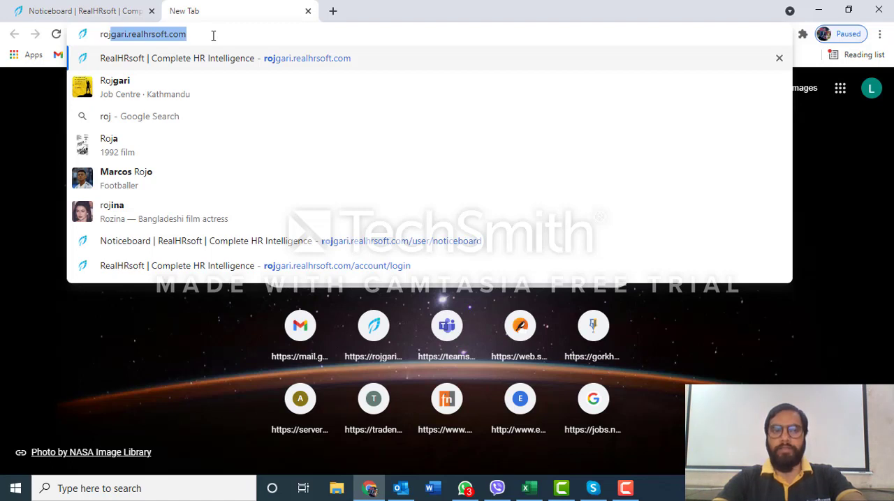
pyautogui.press('Return')
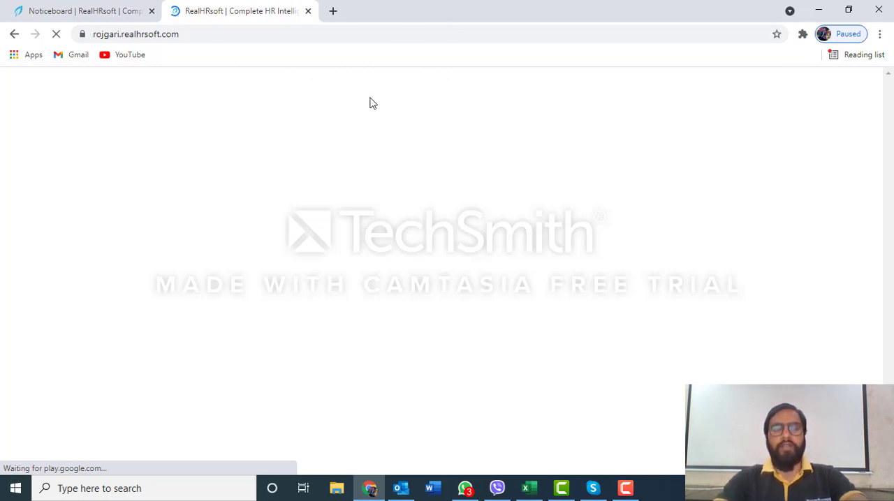
# Close the extra rojgari.realhrsoft.com tab and open today's attendance log from the Noticeboard session
pyautogui.click(102, 6)
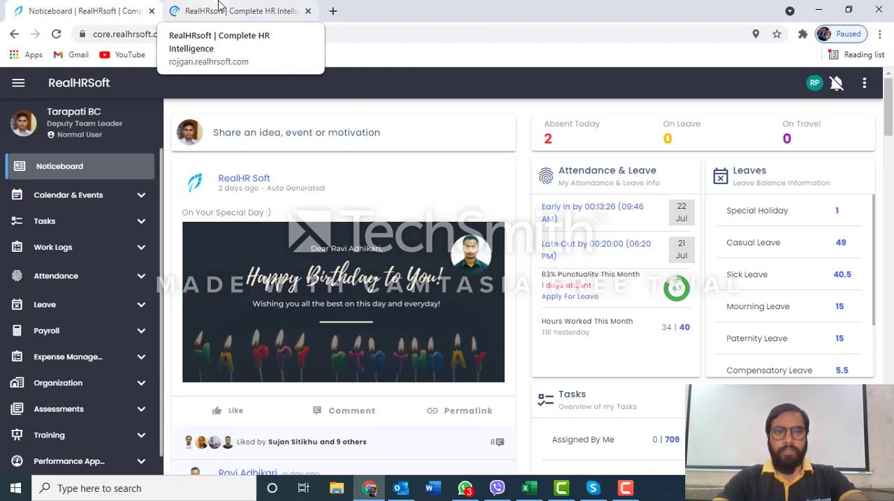
pyautogui.click(308, 11)
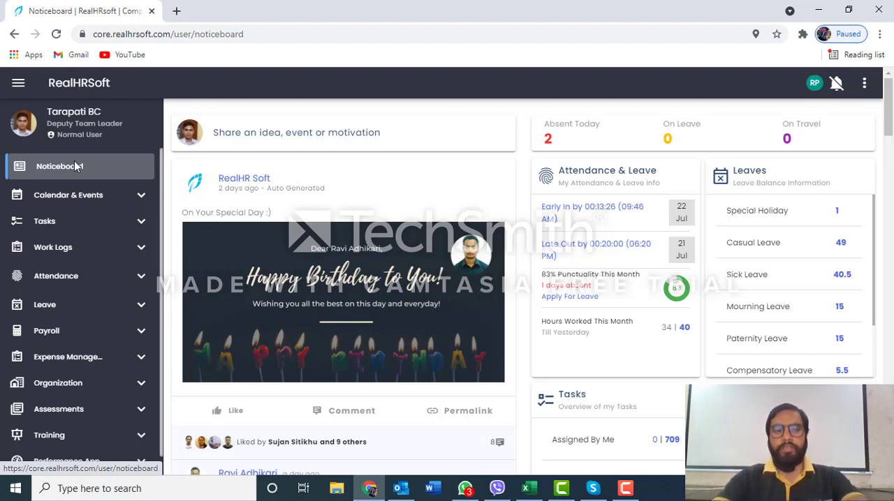
pyautogui.click(67, 280)
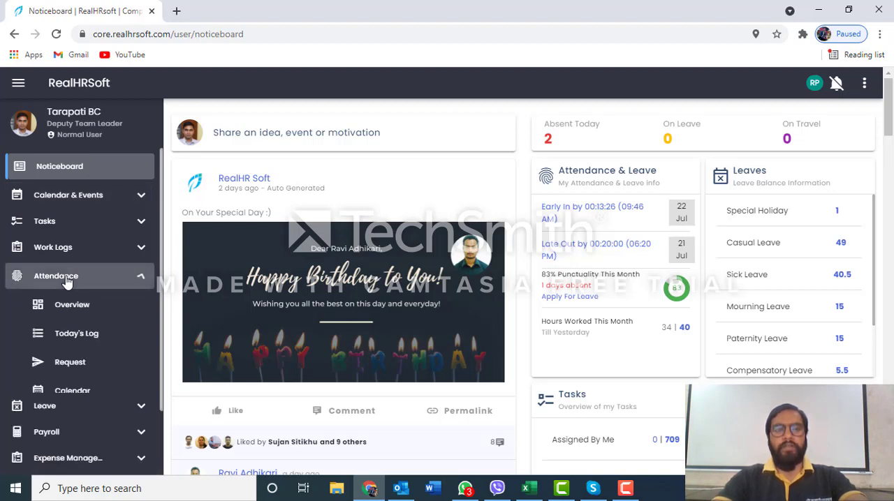
pyautogui.click(78, 336)
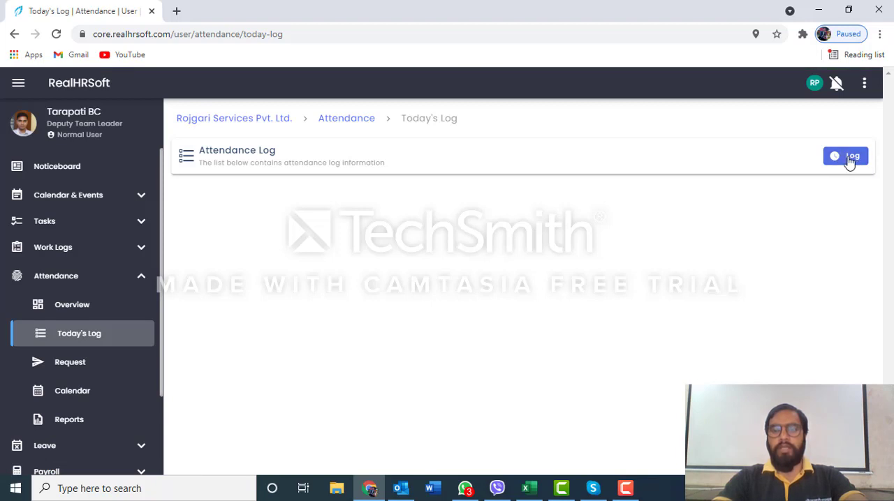
# Draft a Punch-In entry with the remark "In" in the daily schedule log and close it without submitting
pyautogui.click(849, 159)
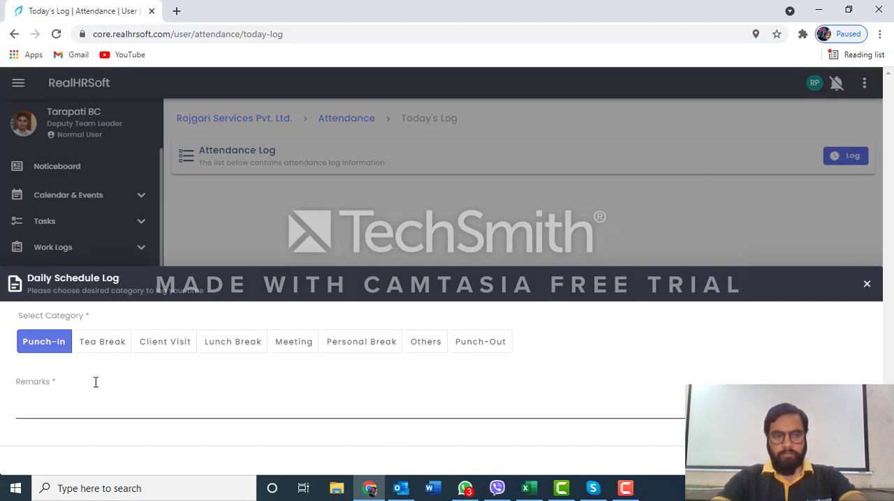
pyautogui.click(55, 376)
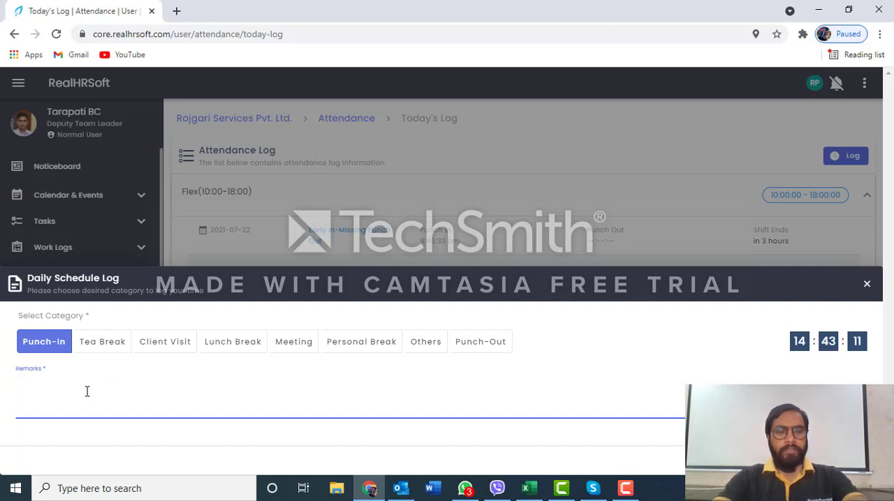
pyautogui.write('In')
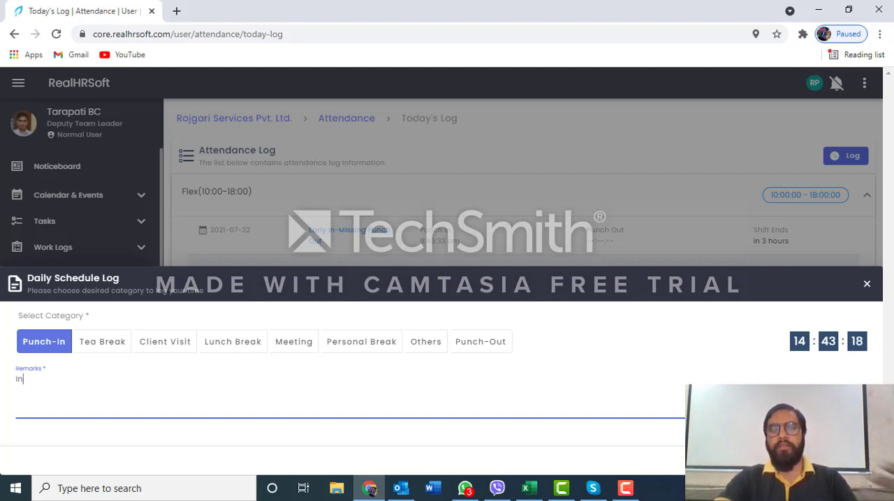
pyautogui.click(866, 287)
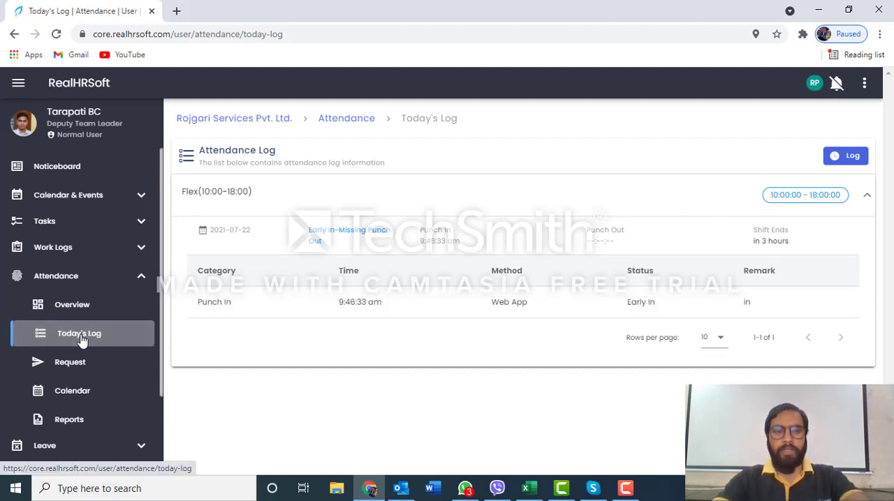
# Start a new daily schedule log entry, enter the Punch-In remark "ou" and clear it
pyautogui.click(847, 161)
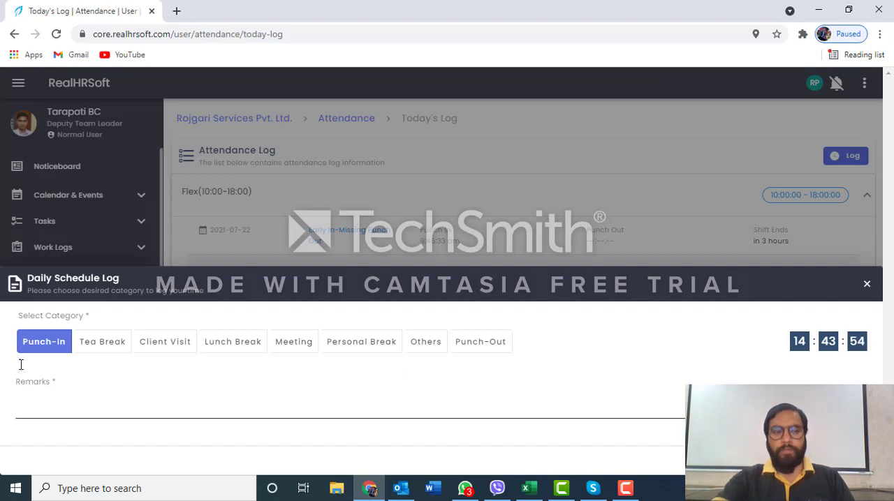
pyautogui.click(108, 403)
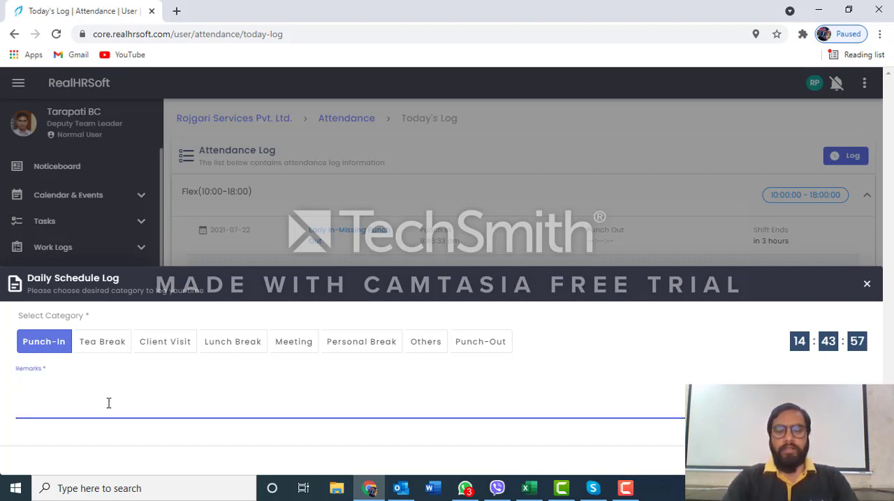
pyautogui.write('ou')
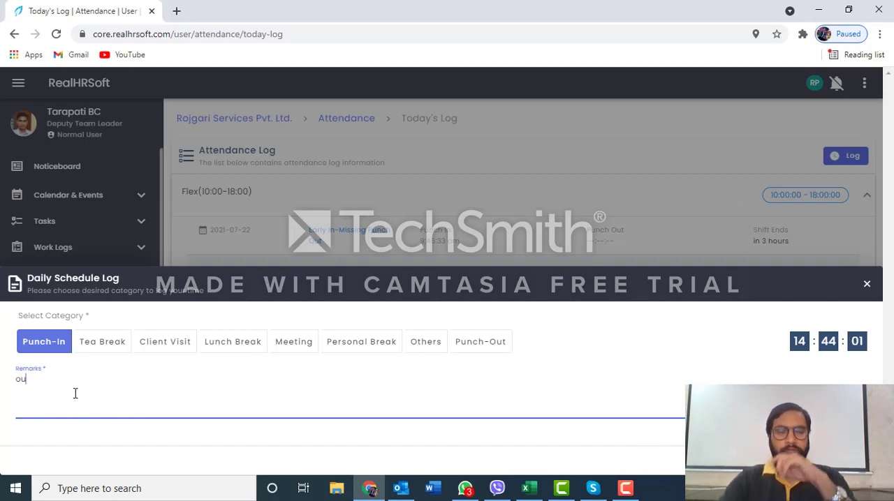
pyautogui.press('BackSpace')
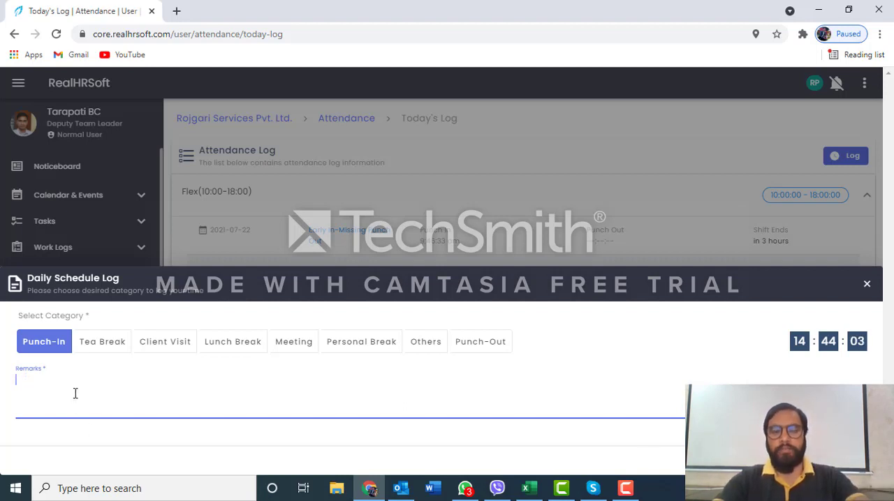
pyautogui.click(55, 346)
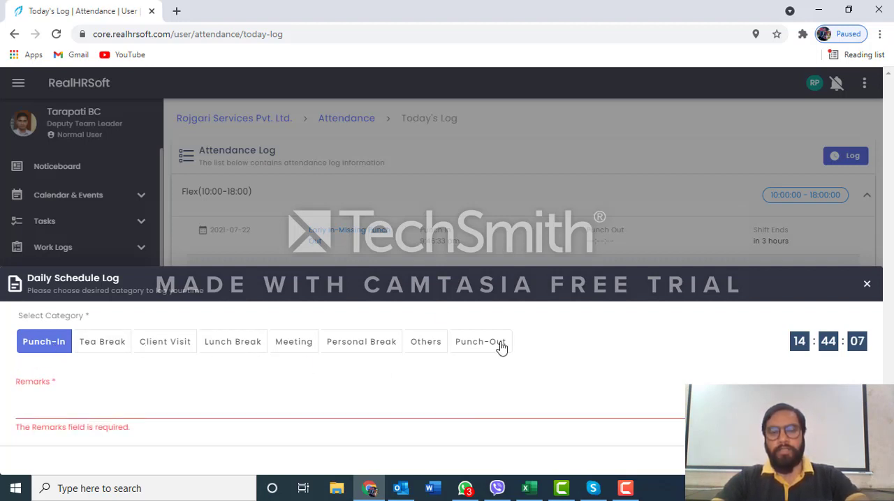
# Draft a Punch-Out entry with the remark "Out", switch its category back to Punch-In and close the form unsubmitted
pyautogui.click(475, 346)
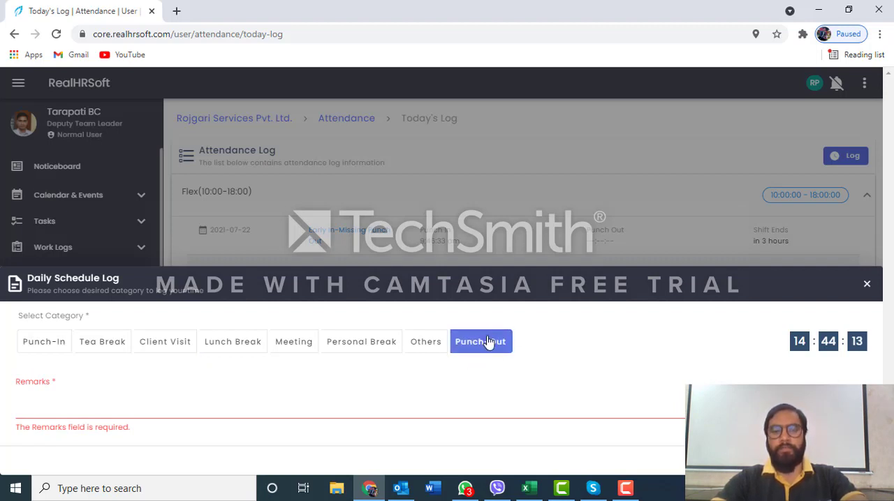
pyautogui.click(46, 344)
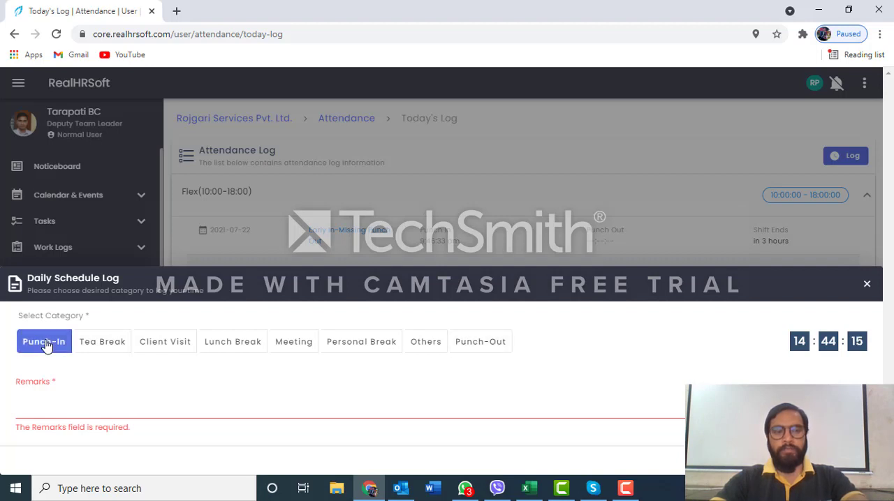
pyautogui.click(484, 348)
pyautogui.click(227, 395)
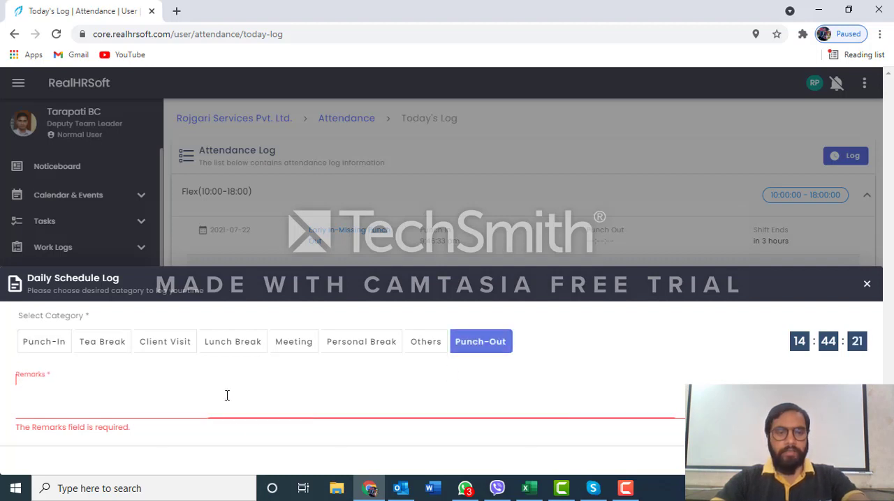
pyautogui.write('Out')
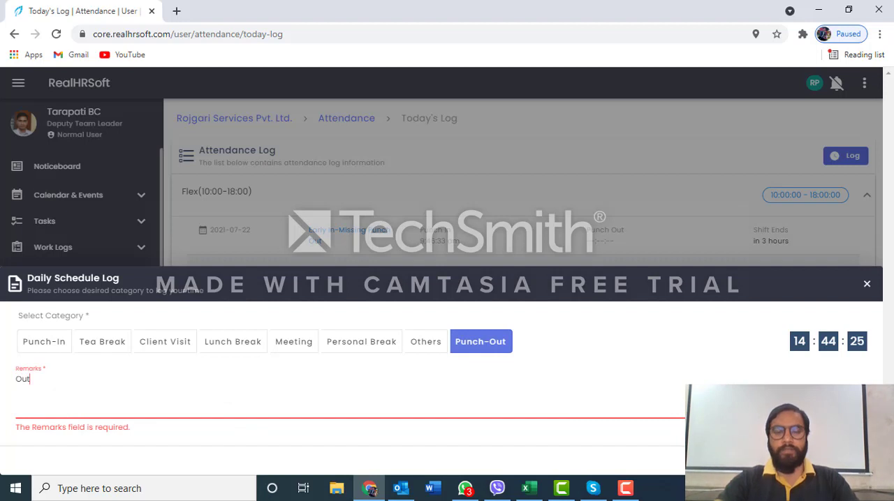
pyautogui.click(44, 344)
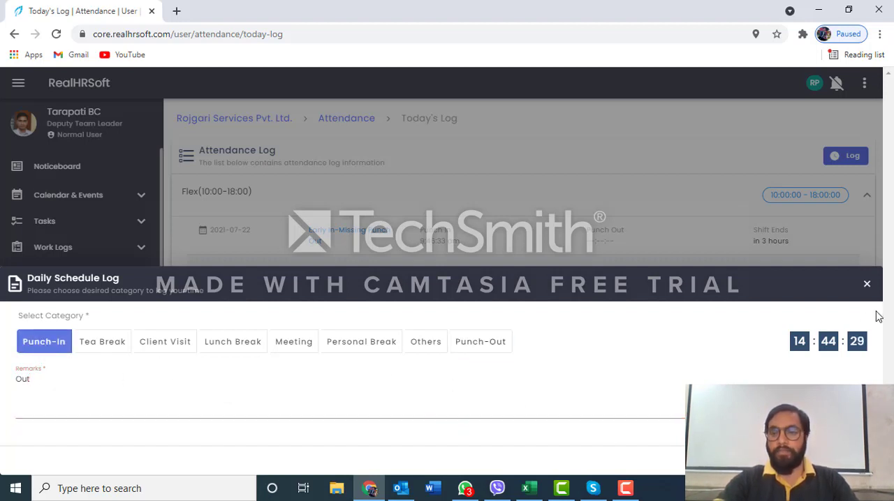
pyautogui.click(866, 287)
# Draft a Punch-In entry with the remark "Out" in a new daily schedule log and discard it
pyautogui.click(846, 161)
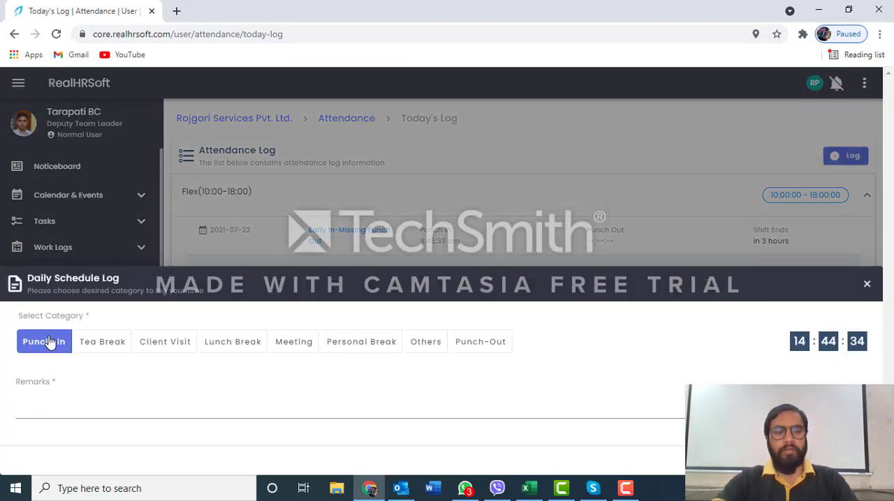
pyautogui.click(62, 401)
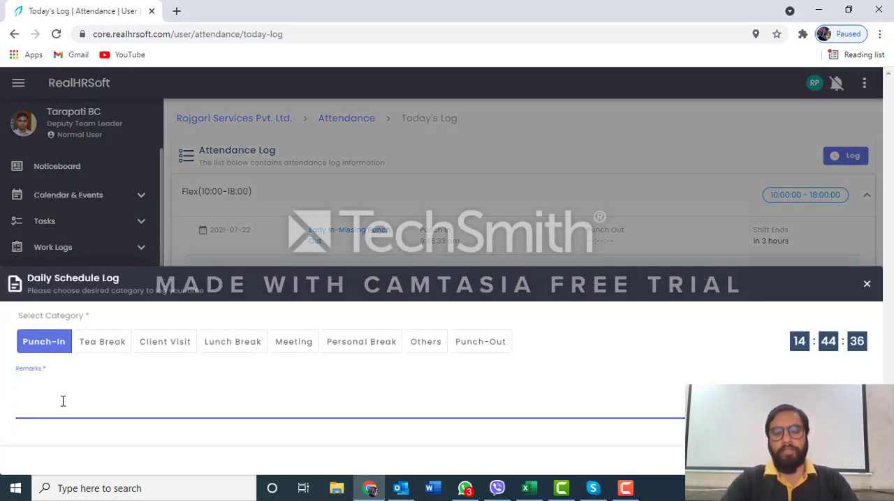
pyautogui.write('Out')
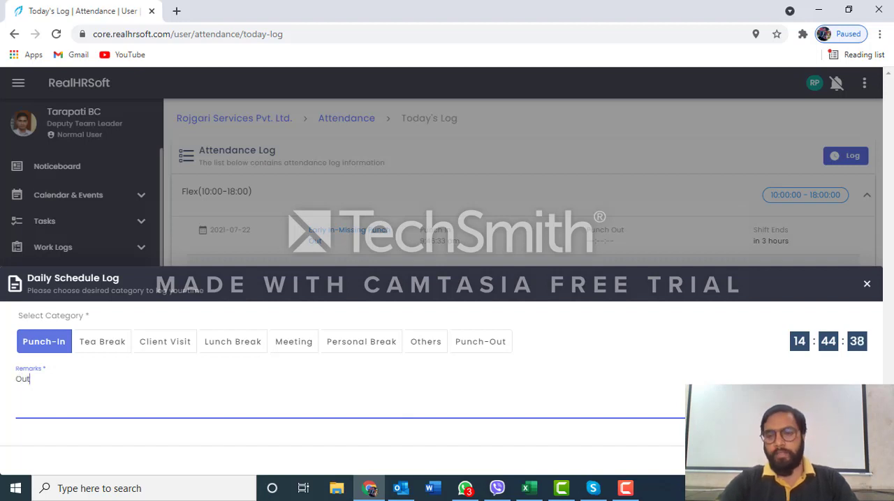
pyautogui.click(867, 284)
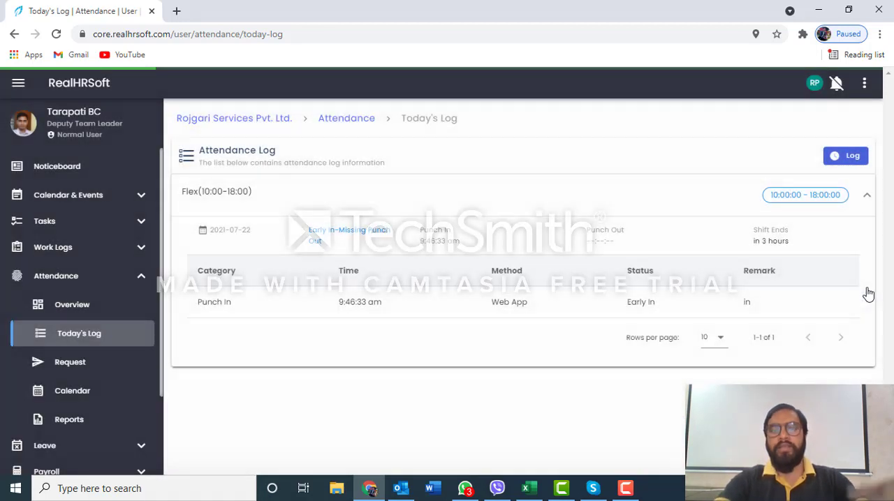
# Draft a Punch-Out entry with the remark "Out" in a new daily schedule log and discard it
pyautogui.click(854, 157)
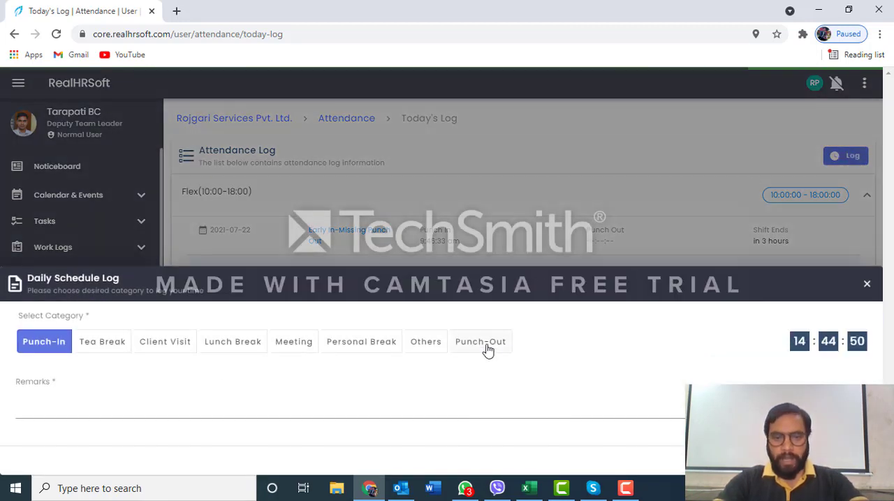
pyautogui.click(486, 349)
pyautogui.click(259, 399)
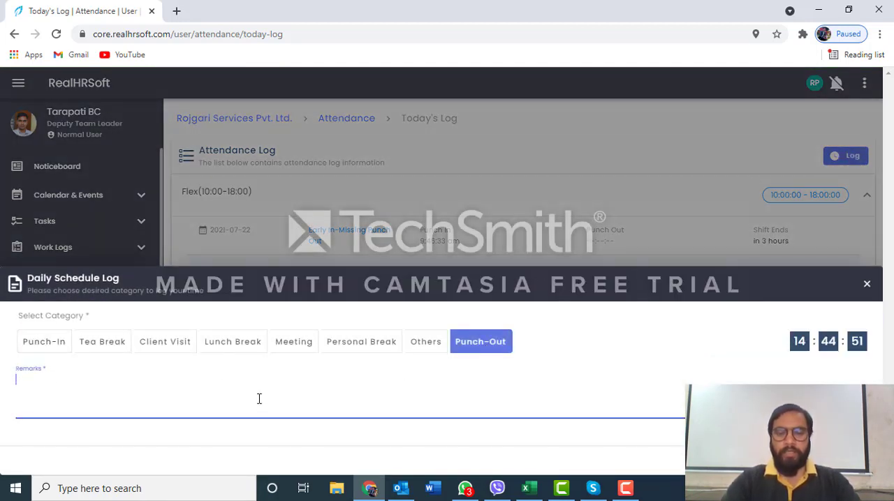
pyautogui.write('Out')
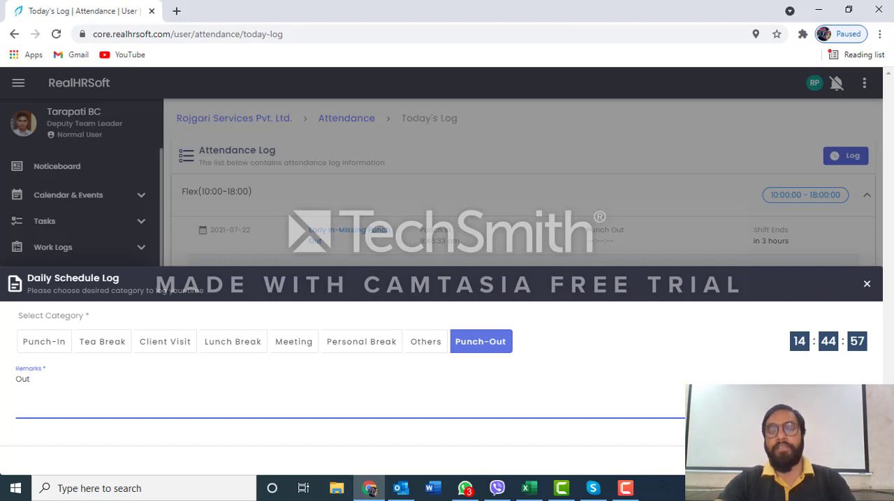
pyautogui.click(866, 284)
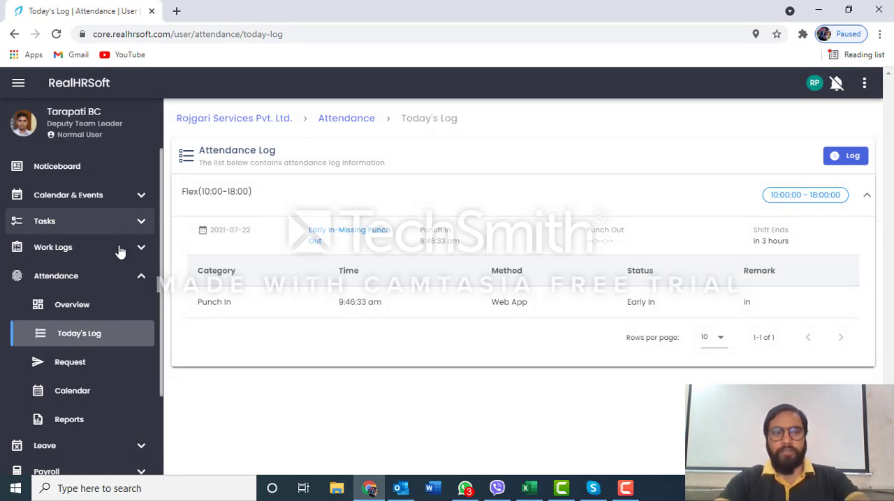
# Open the attendance calendar and review the July 2021 and June 2021 attendance records
pyautogui.click(76, 396)
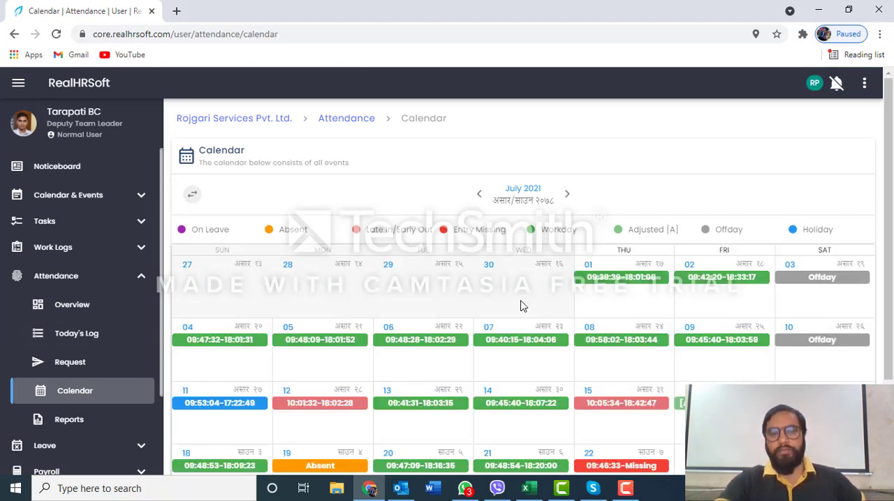
pyautogui.scroll(-2, 521, 305)
pyautogui.scroll(2, 520, 305)
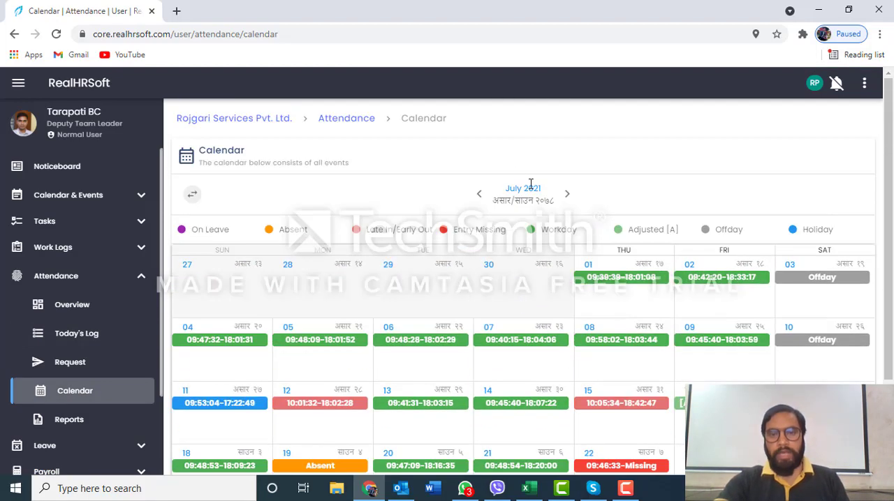
pyautogui.scroll(-1, 542, 235)
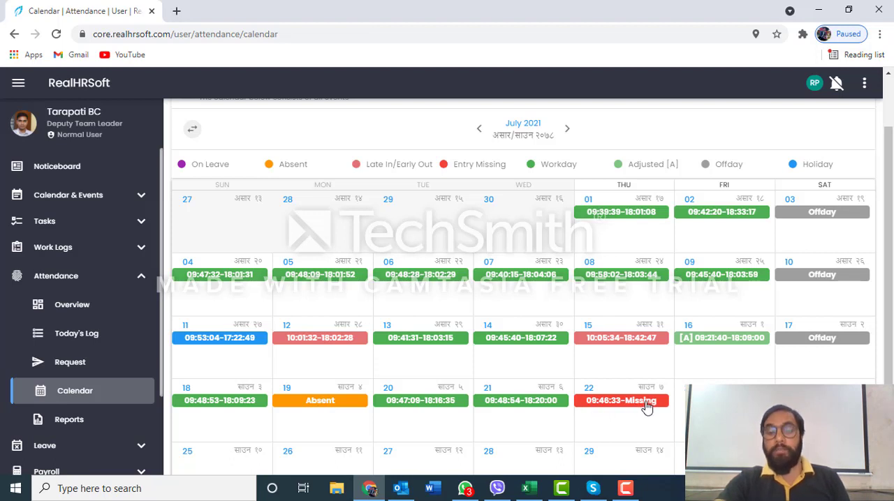
pyautogui.click(479, 130)
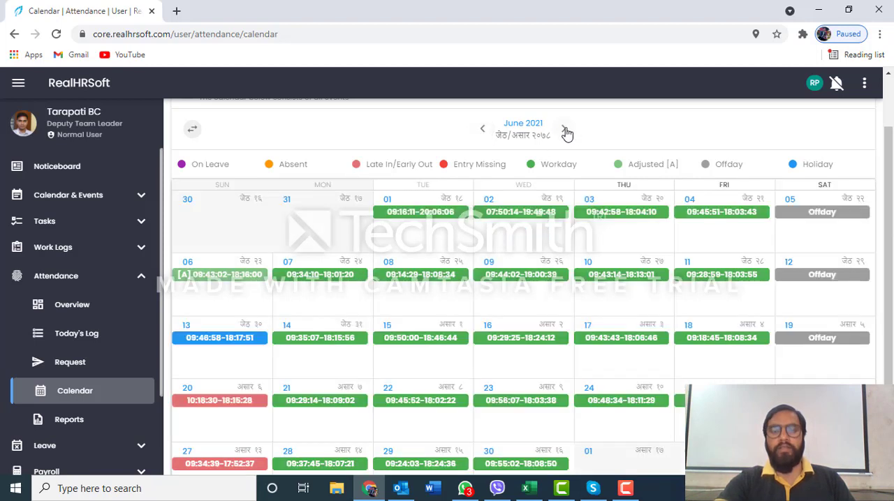
pyautogui.click(567, 132)
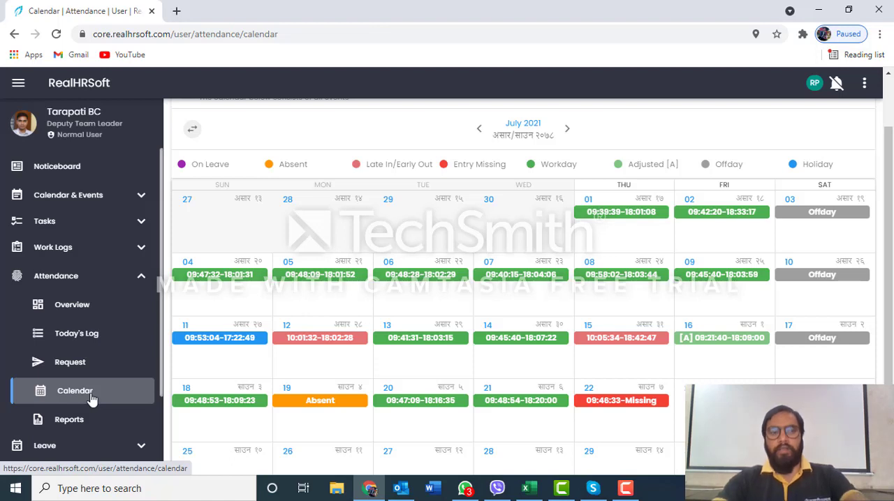
# Open the general calendar under Calendar & Events and review the July 2021 leaves, holidays and birthdays
pyautogui.click(71, 201)
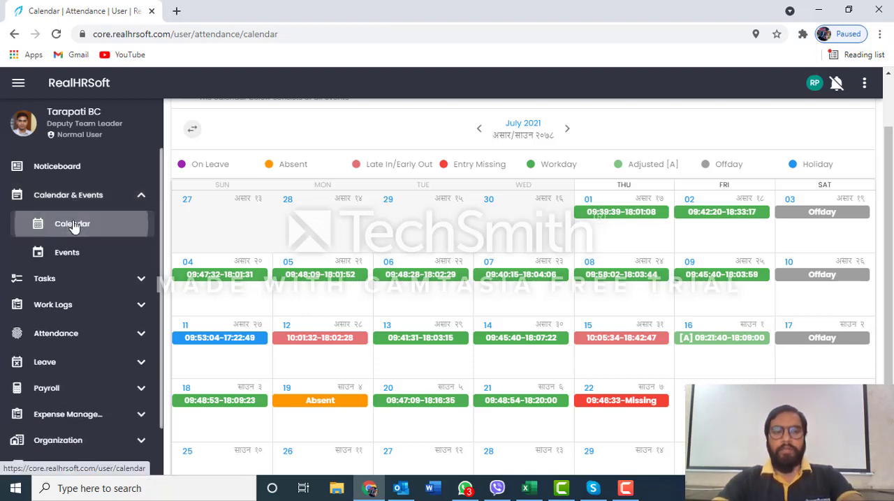
pyautogui.click(73, 227)
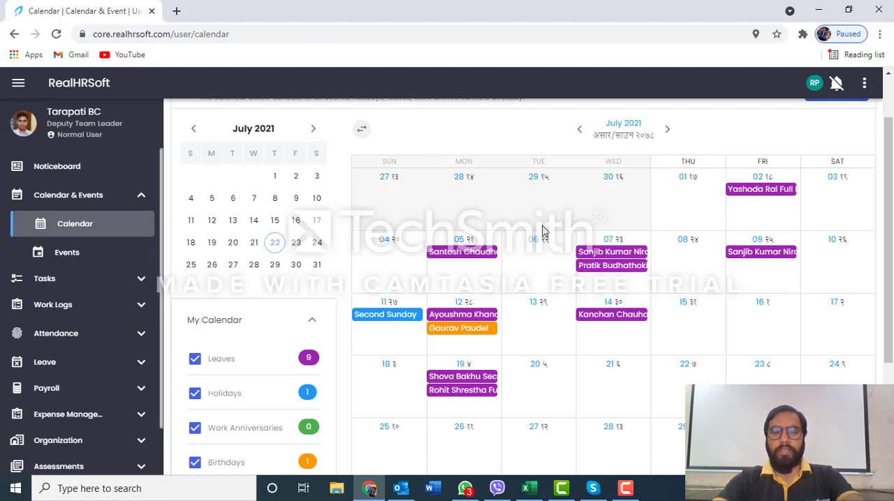
pyautogui.scroll(-3, 400, 319)
pyautogui.scroll(2, 428, 292)
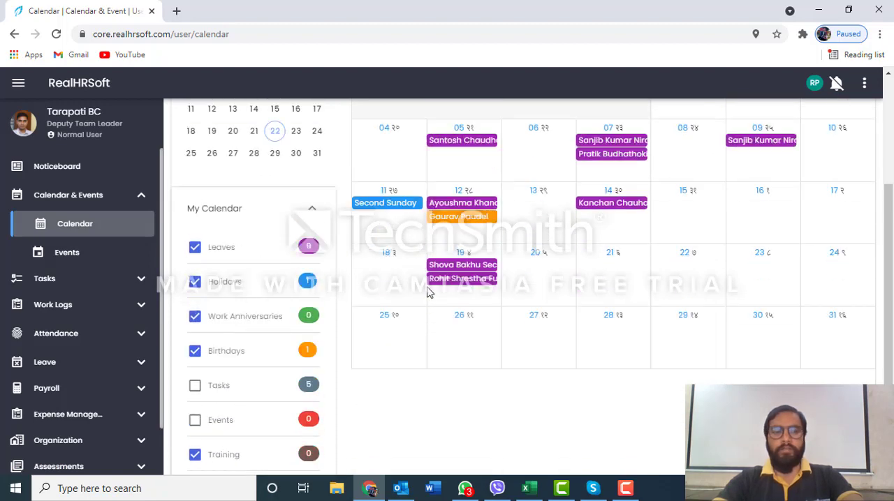
pyautogui.scroll(2, 428, 292)
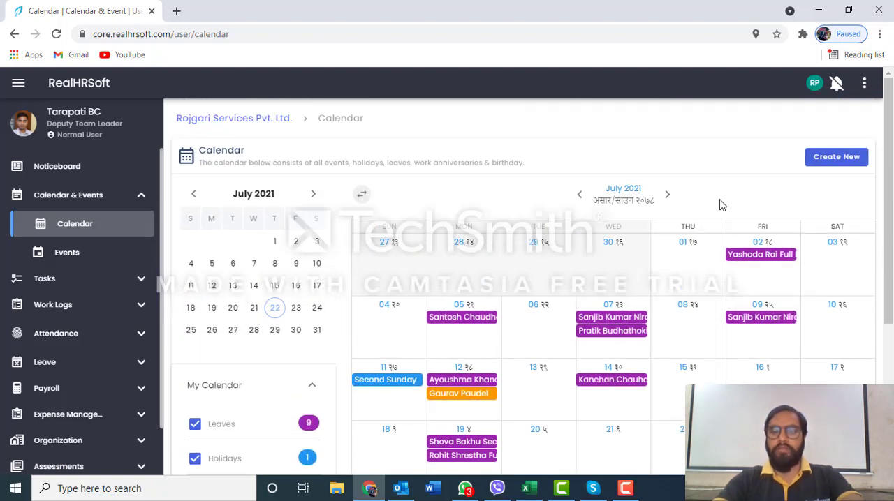
# Advance the general calendar to August 2021 and September 2021 and examine the holidays and other events in each month
pyautogui.click(667, 196)
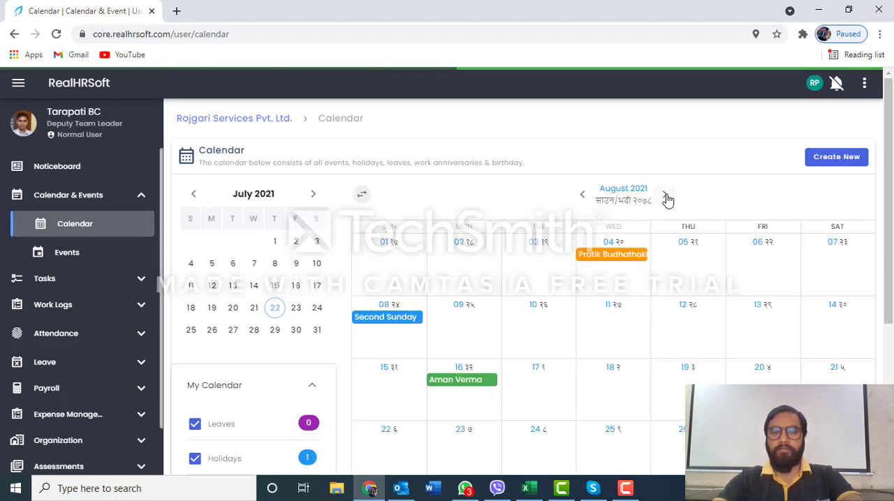
pyautogui.scroll(-2, 667, 199)
pyautogui.scroll(1, 667, 199)
pyautogui.scroll(1, 667, 200)
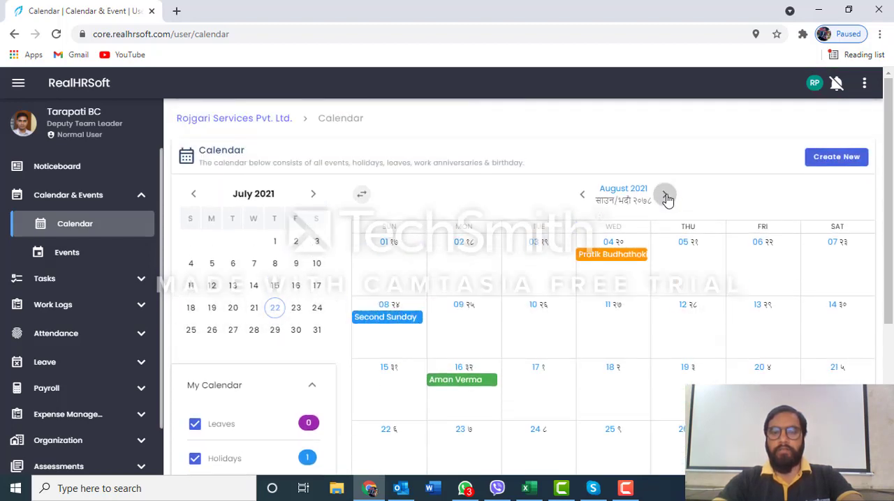
pyautogui.click(668, 199)
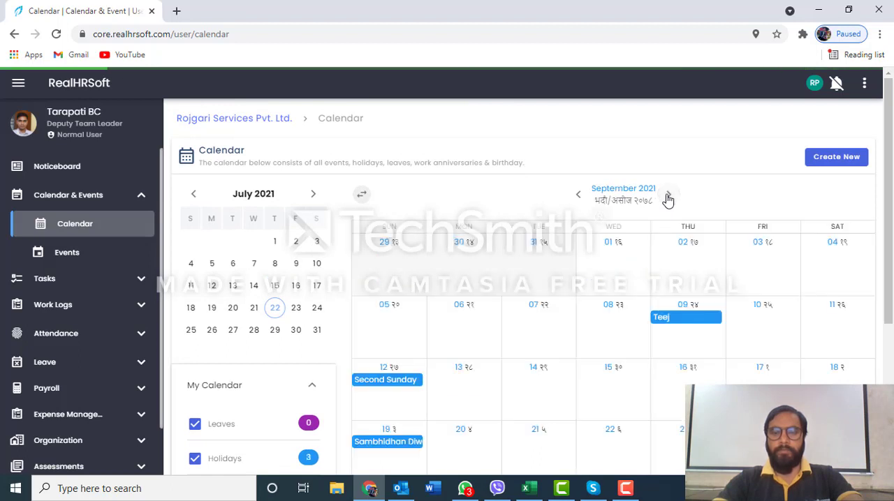
pyautogui.scroll(-2, 667, 200)
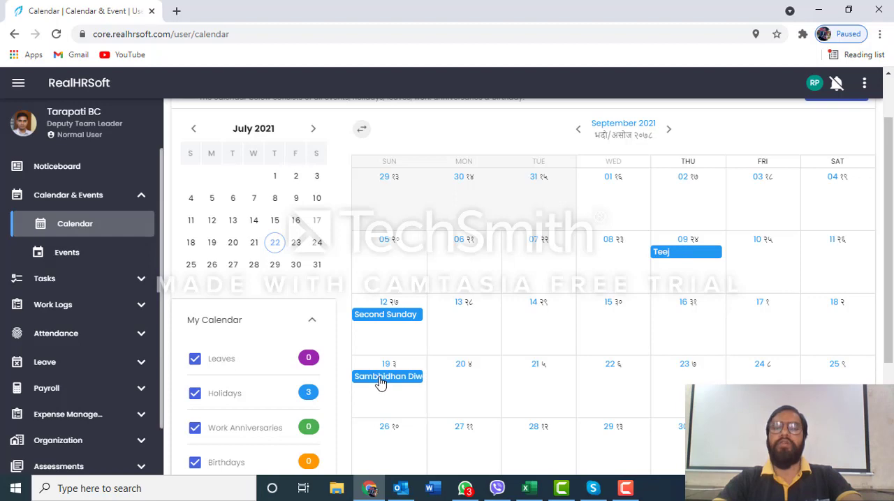
pyautogui.scroll(-2, 535, 262)
pyautogui.scroll(3, 537, 264)
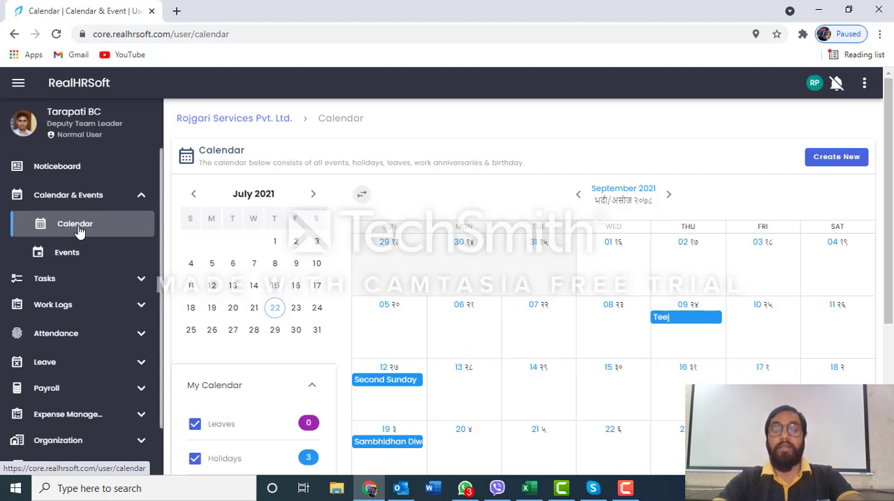
# Return to the attendance calendar and review the daily attendance statuses for July 2021
pyautogui.scroll(-2, 79, 232)
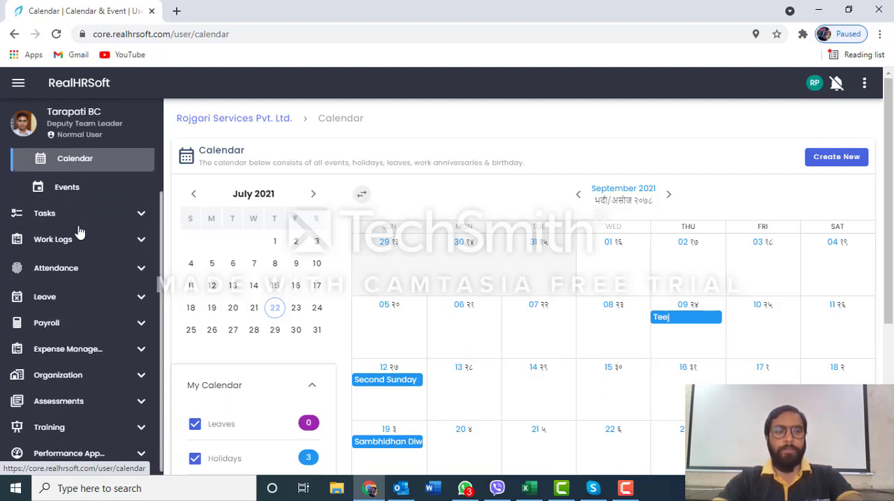
pyautogui.click(67, 271)
pyautogui.scroll(-2, 74, 267)
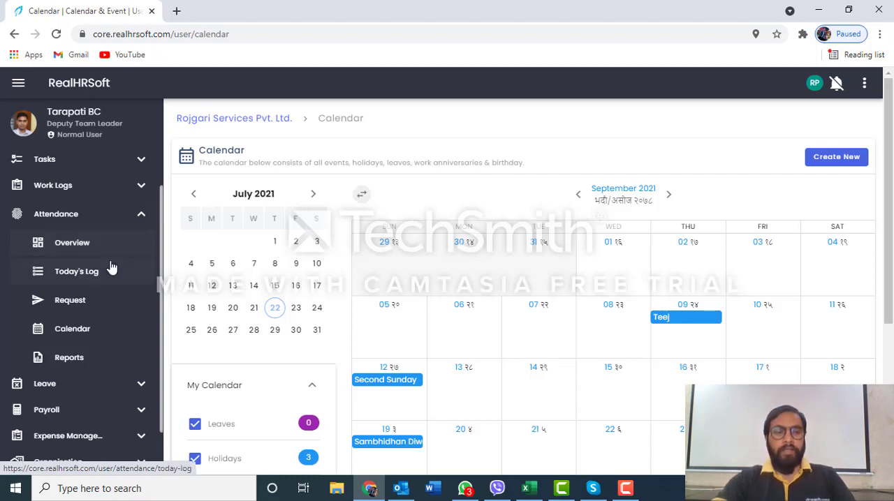
pyautogui.click(78, 331)
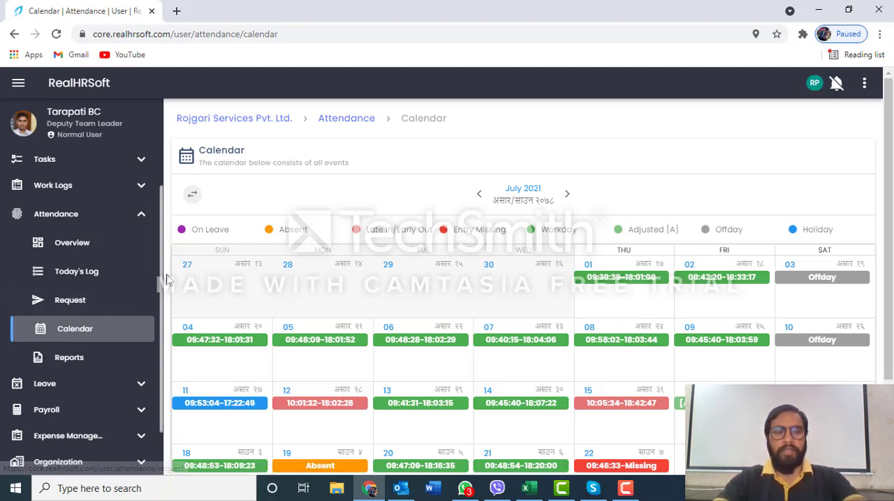
pyautogui.scroll(-2, 154, 301)
pyautogui.scroll(-2, 409, 326)
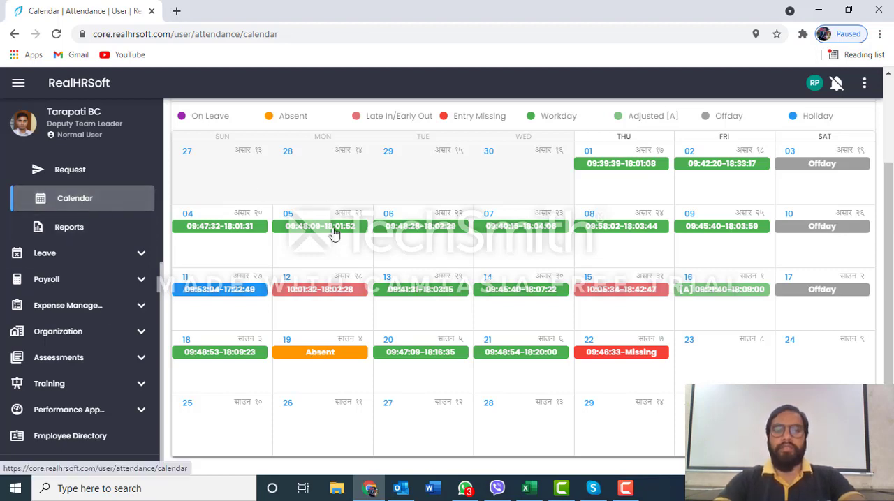
# Draft a Punch-In attendance adjustment with the remark "In" for the absent day 19 July 2021 and discard it
pyautogui.click(312, 358)
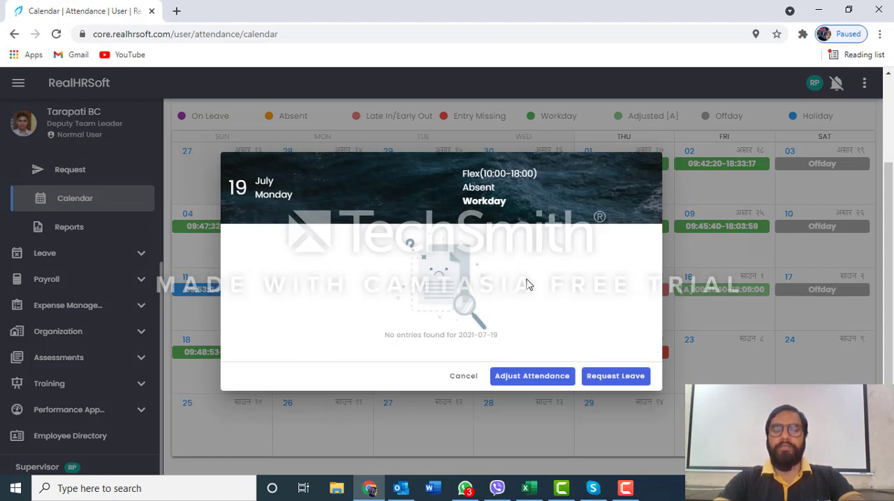
pyautogui.click(518, 378)
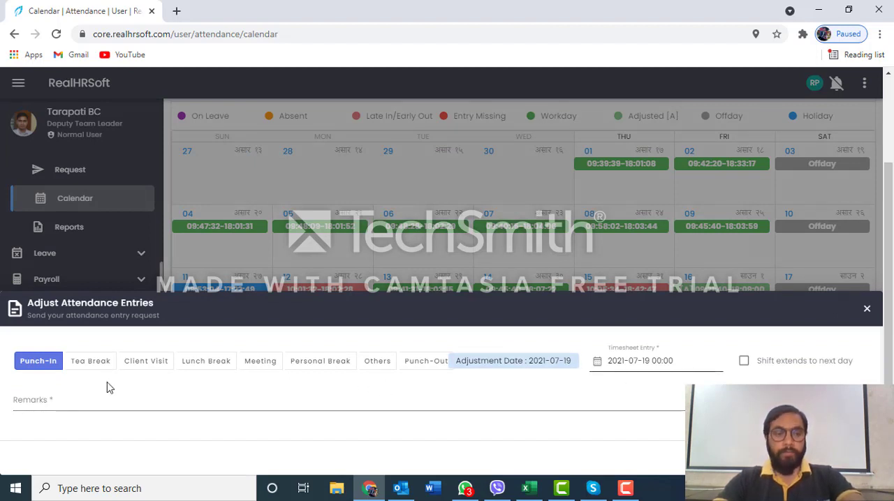
pyautogui.click(32, 362)
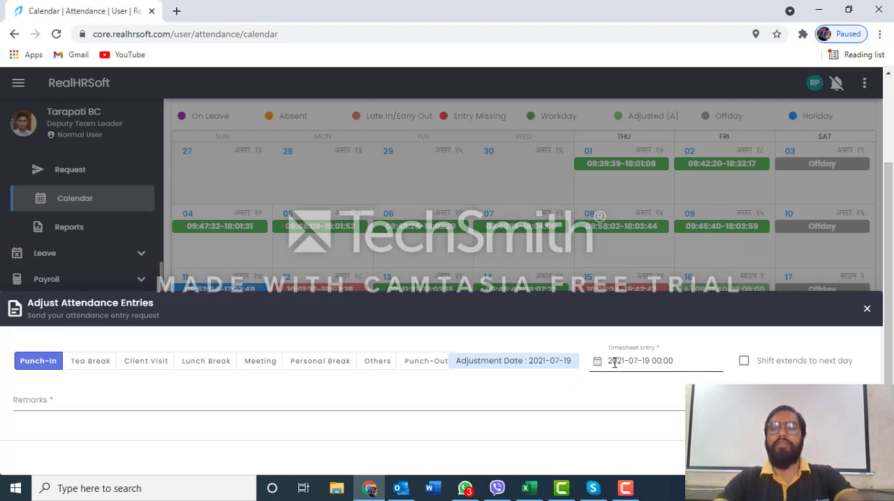
pyautogui.click(682, 361)
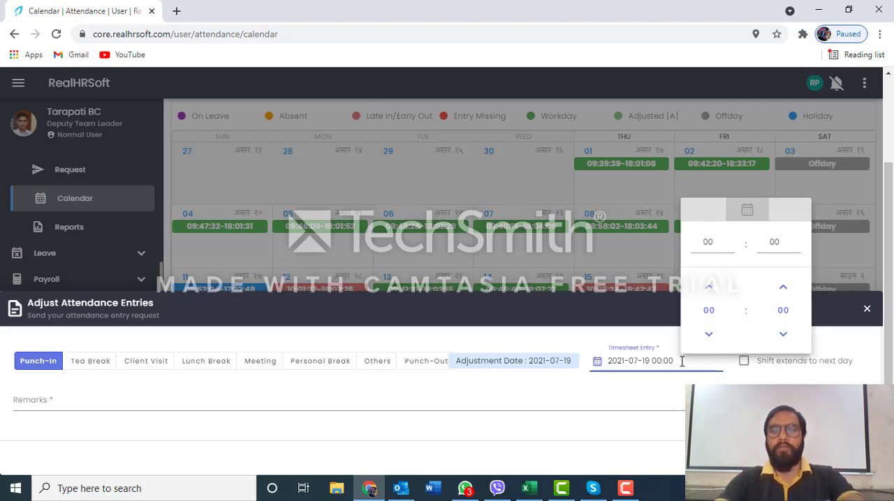
pyautogui.click(501, 392)
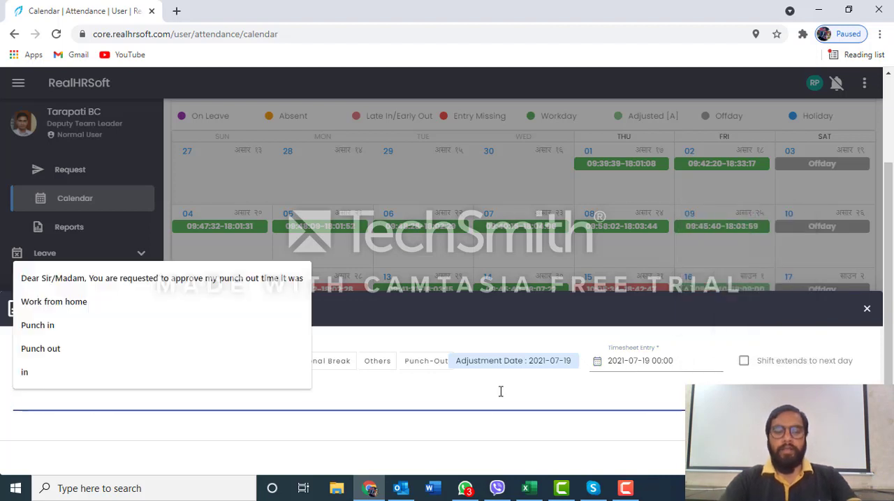
pyautogui.write('In')
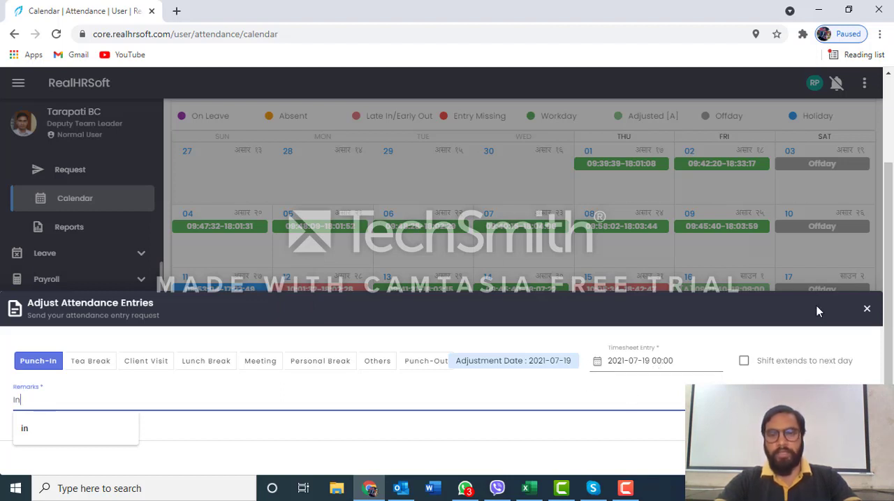
pyautogui.click(867, 310)
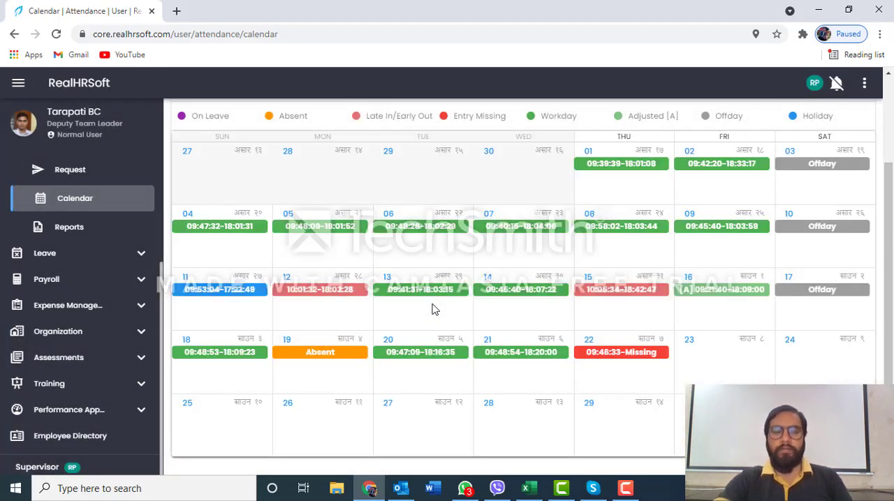
pyautogui.click(348, 352)
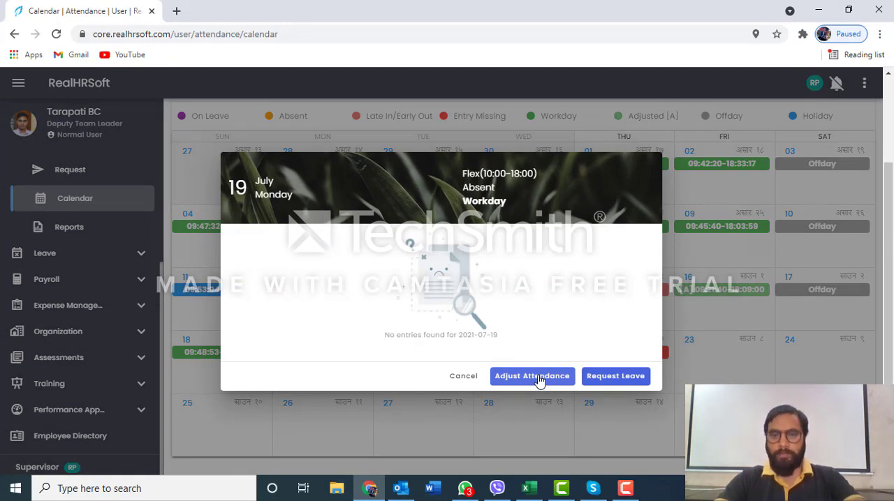
pyautogui.click(464, 377)
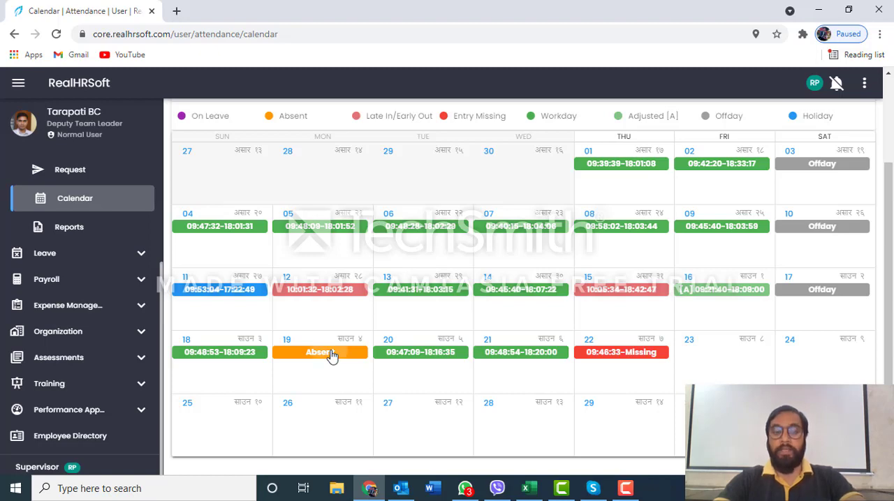
# Start a Punch-In attendance adjustment for the absent day 19 July 2021 with the remark "in"
pyautogui.click(331, 356)
pyautogui.click(546, 379)
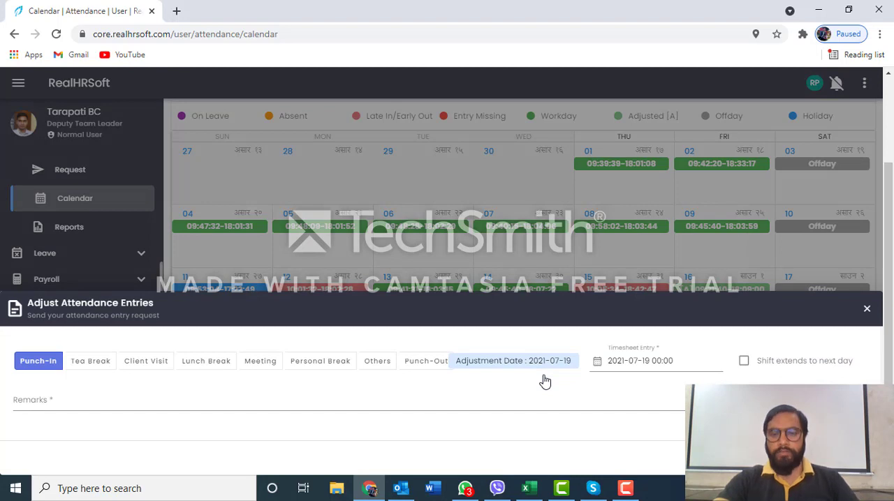
pyautogui.click(395, 394)
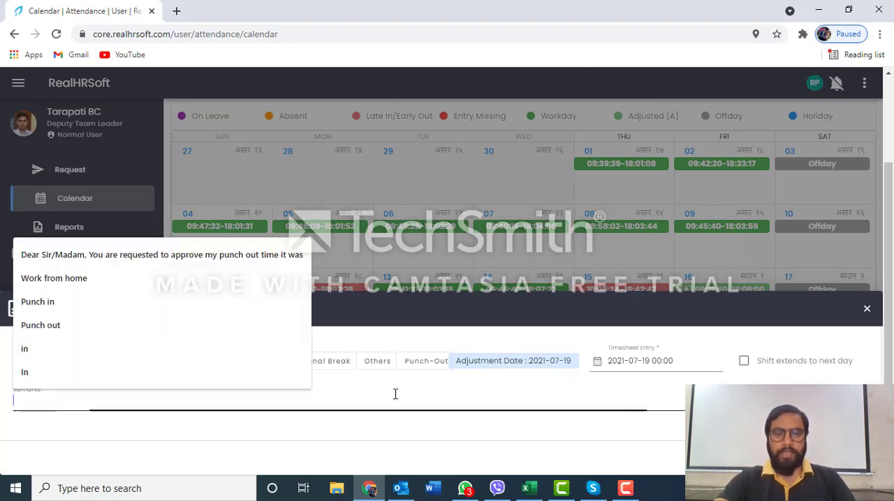
pyautogui.write('in')
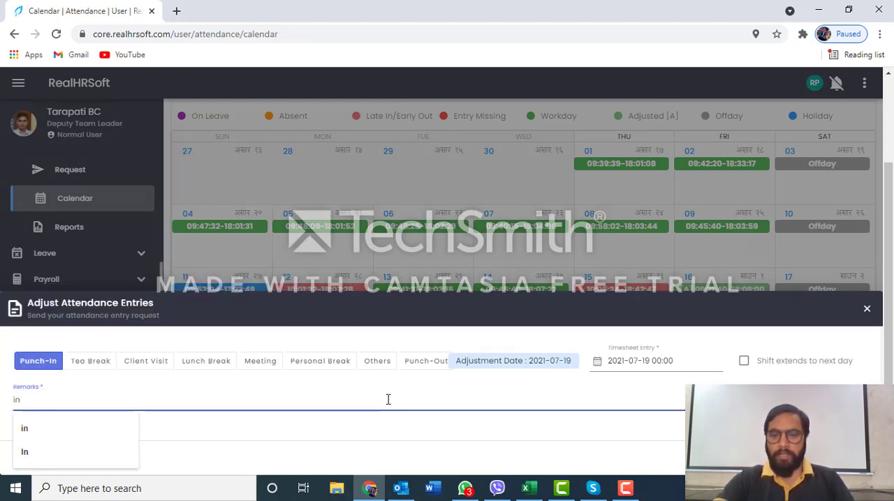
# Set the hour of the adjustment's timesheet entry to 09
pyautogui.click(683, 361)
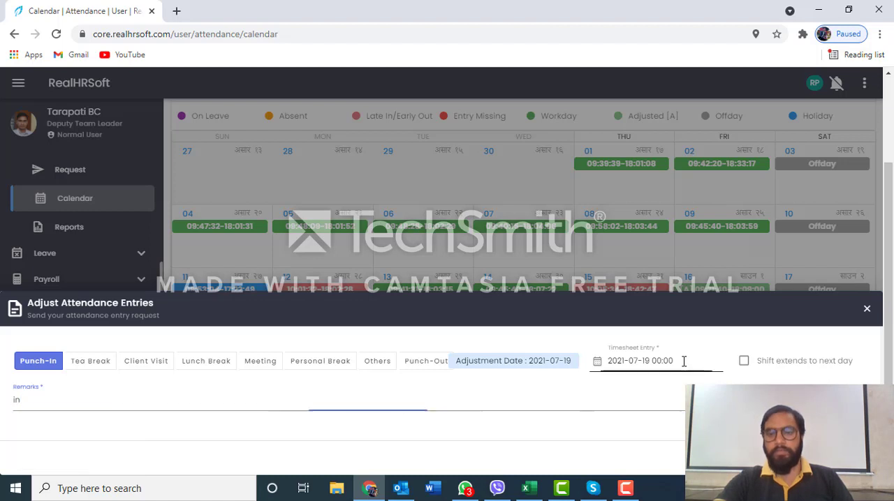
pyautogui.click(717, 246)
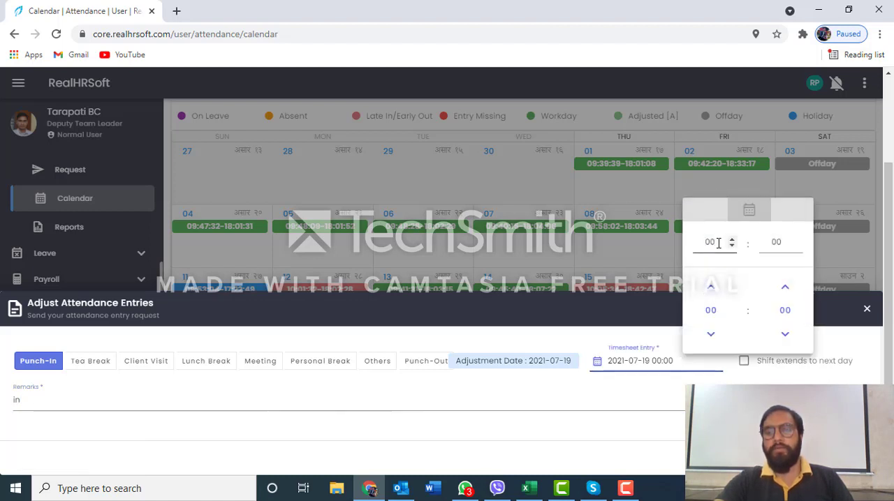
pyautogui.press('BackSpace')
pyautogui.press('BackSpace')
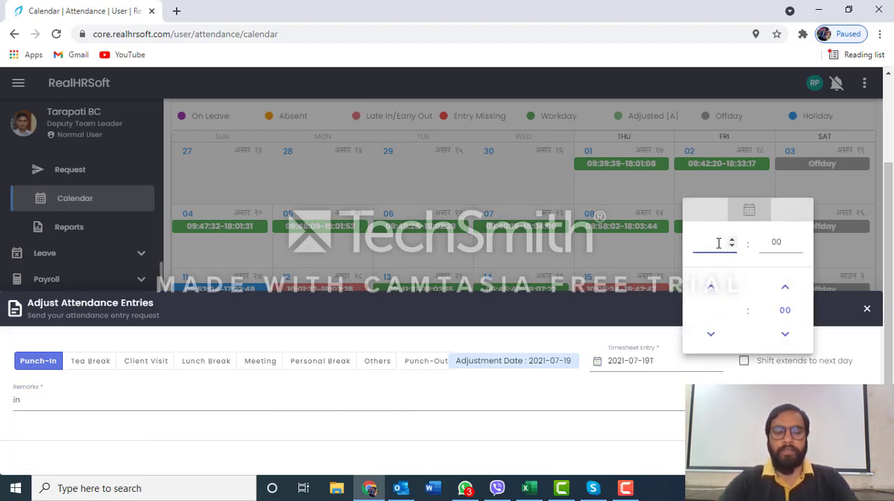
pyautogui.write('09')
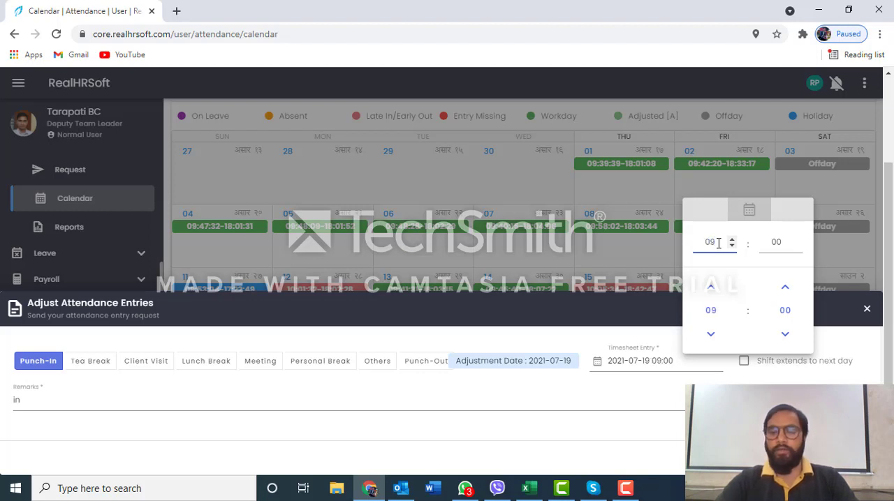
pyautogui.press('BackSpace')
pyautogui.press('BackSpace')
pyautogui.write('10')
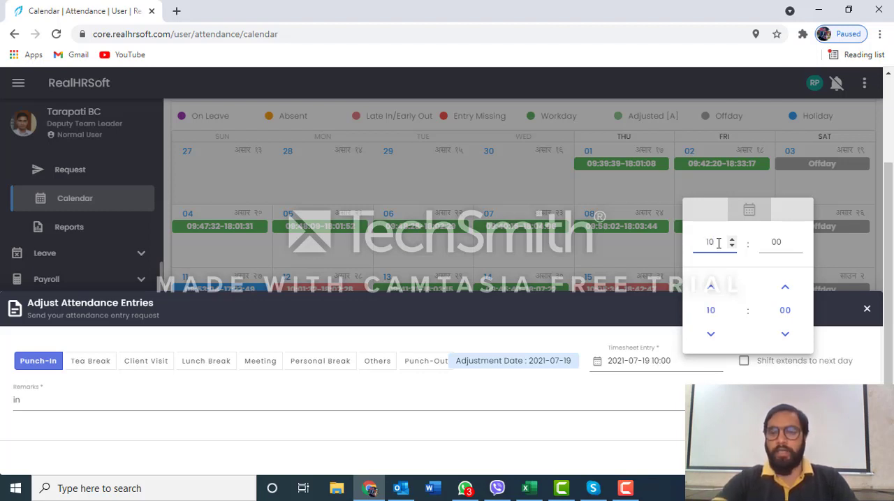
pyautogui.press('BackSpace')
pyautogui.press('BackSpace')
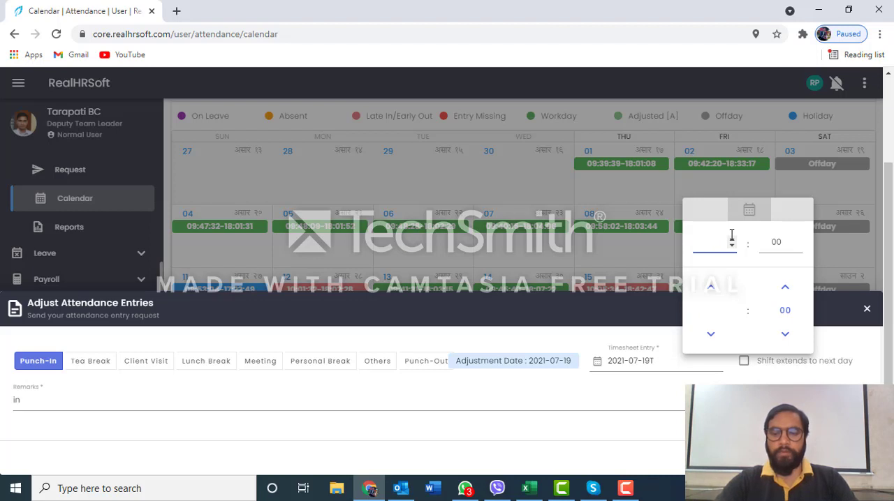
pyautogui.write('009')
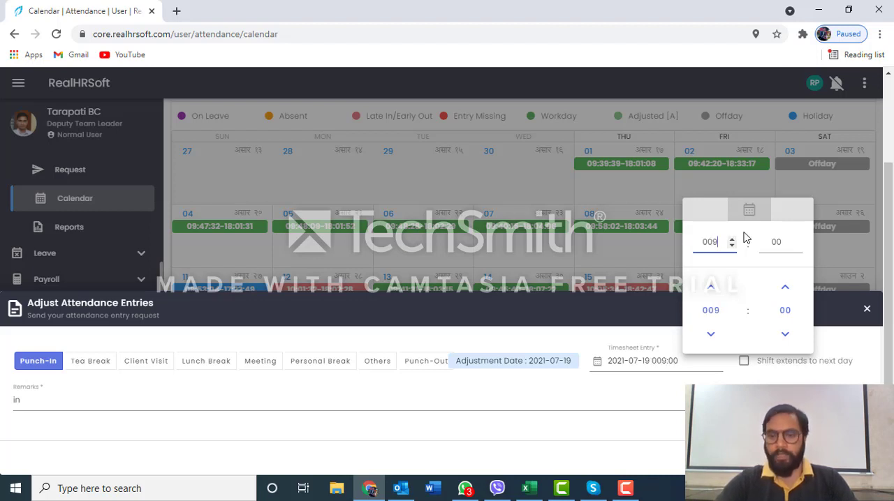
pyautogui.press('BackSpace')
pyautogui.press('BackSpace')
pyautogui.press('BackSpace')
pyautogui.write('0')
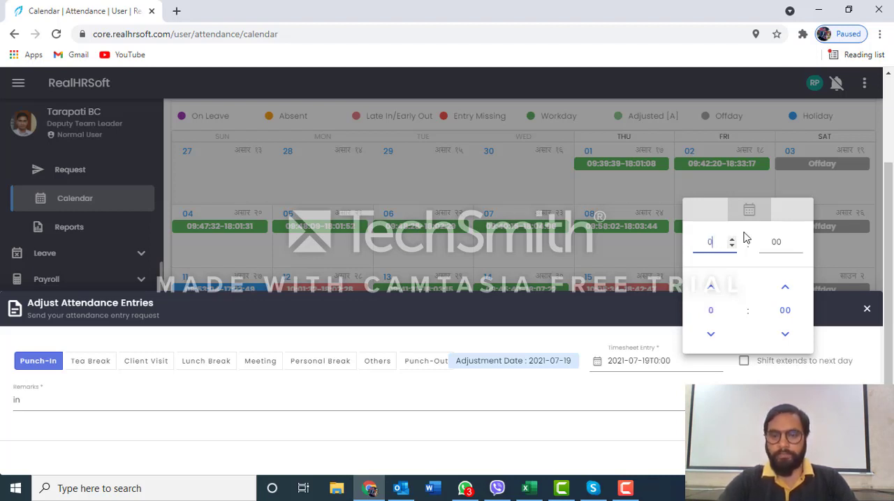
pyautogui.write('9')
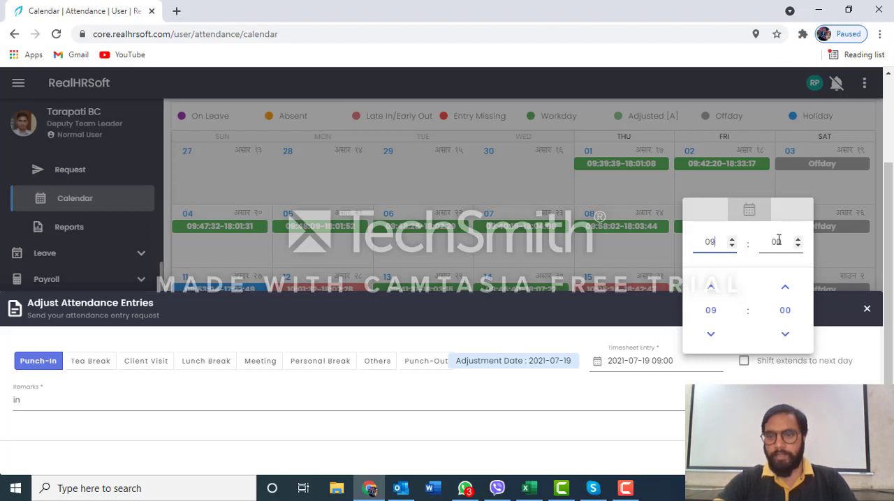
# Set the minutes of the adjustment's timesheet entry to 30, making the punch-in time 09:30
pyautogui.click(778, 241)
pyautogui.press('BackSpace')
pyautogui.press('BackSpace')
pyautogui.write('30')
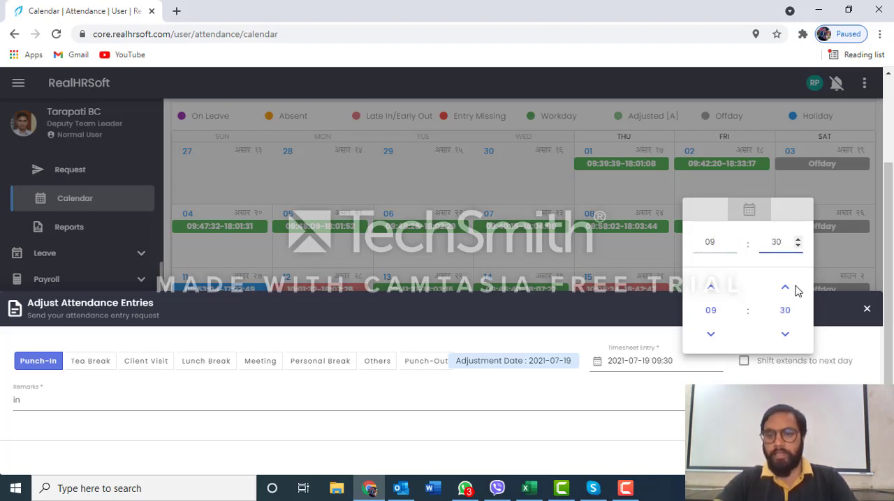
# Discard the Punch-In attendance adjustment drafted for 19 July 2021 and return to the attendance calendar
pyautogui.click(704, 411)
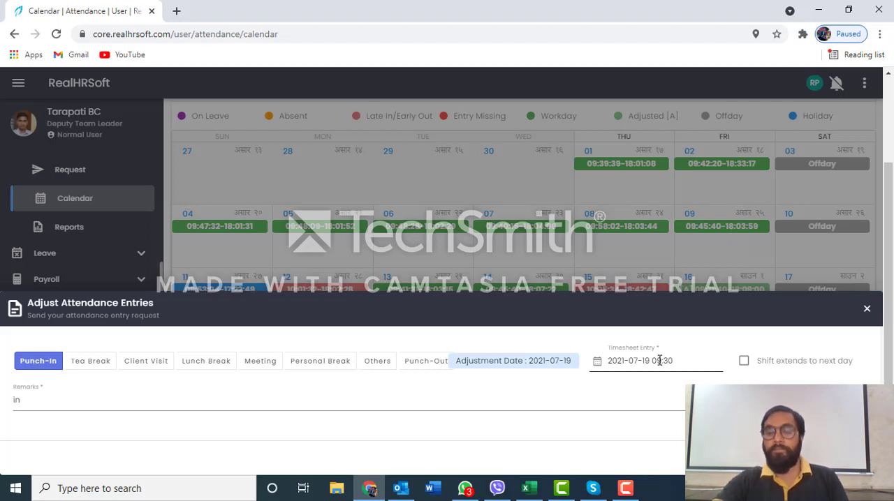
pyautogui.click(635, 399)
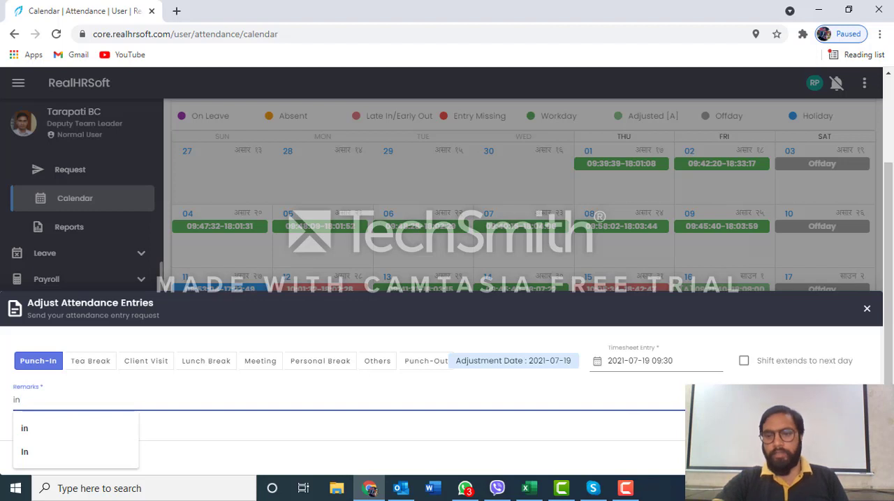
pyautogui.click(868, 311)
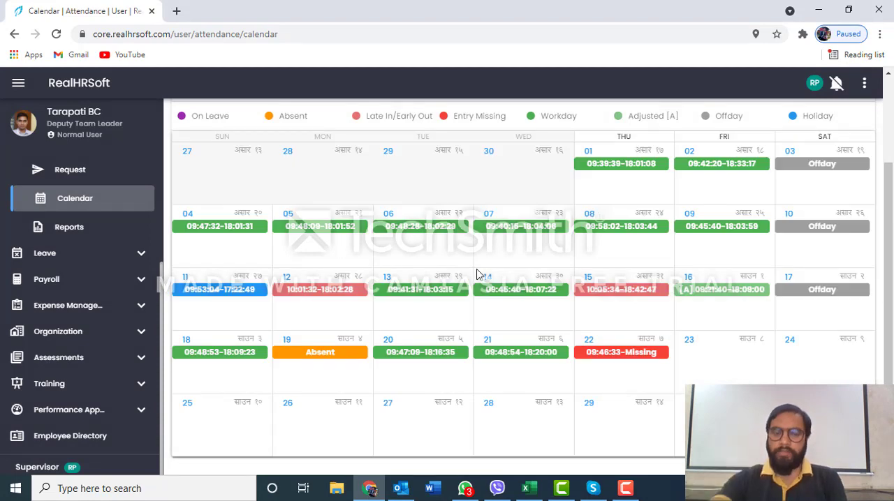
# Open a new attendance adjustment for the absent day 19 July 2021 as Punch-In and enter the remark "Out"
pyautogui.click(336, 354)
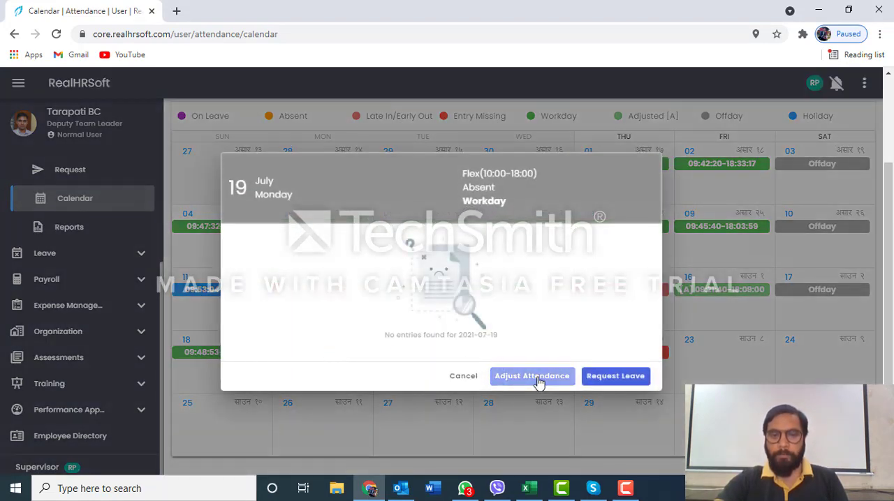
pyautogui.click(534, 376)
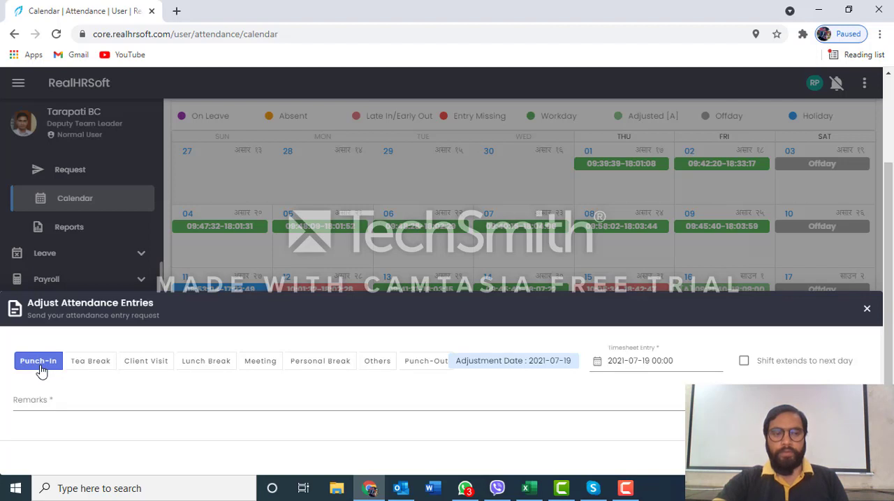
pyautogui.click(422, 367)
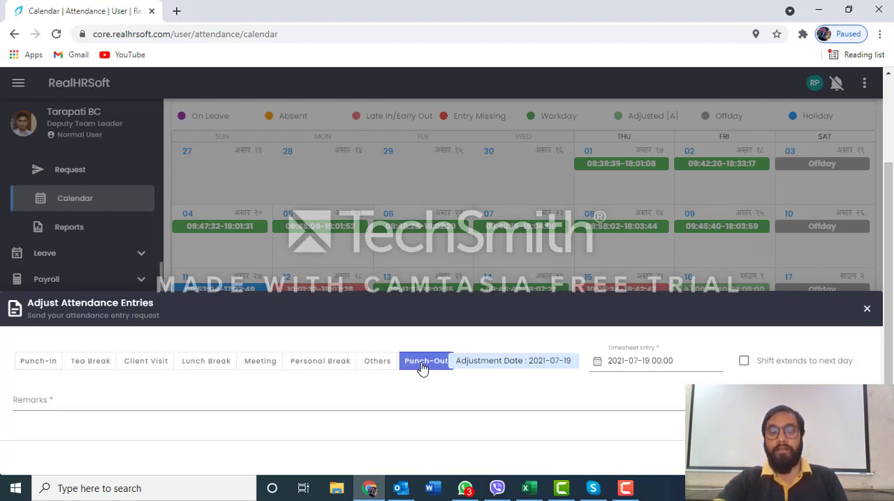
pyautogui.click(51, 364)
pyautogui.click(99, 410)
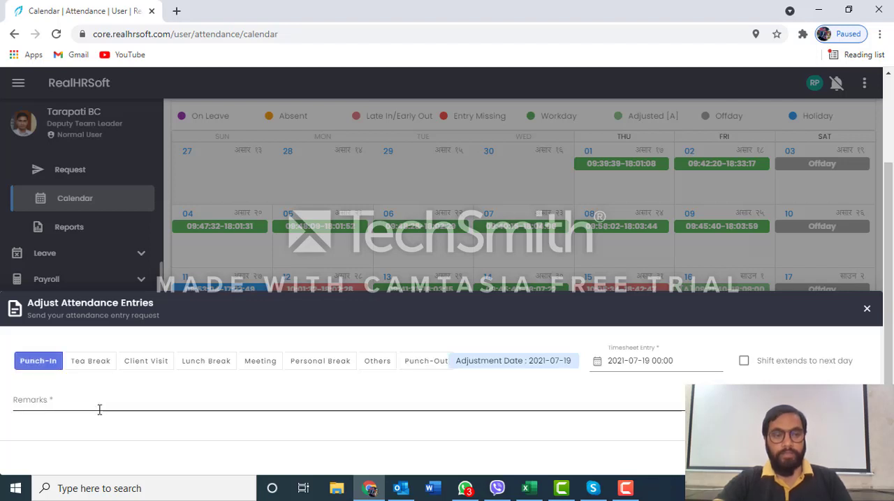
pyautogui.click(100, 404)
pyautogui.write('Out')
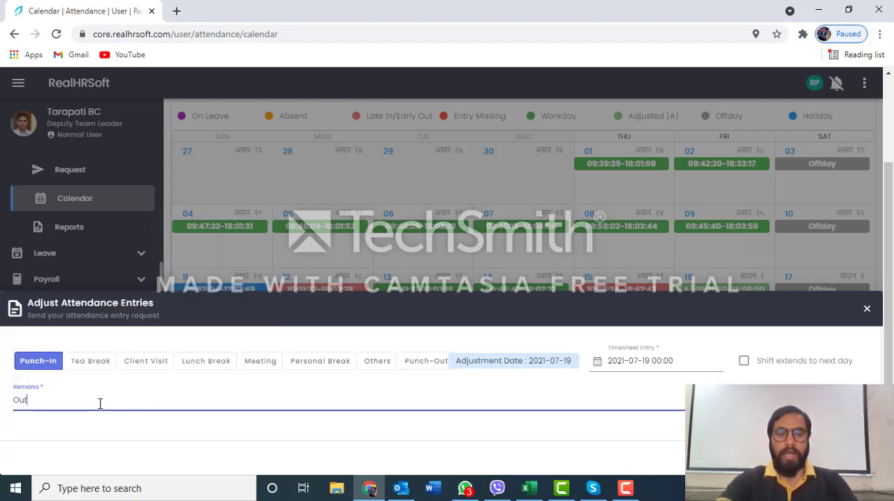
# Set the time of the adjustment's timesheet entry to 17:30
pyautogui.click(681, 362)
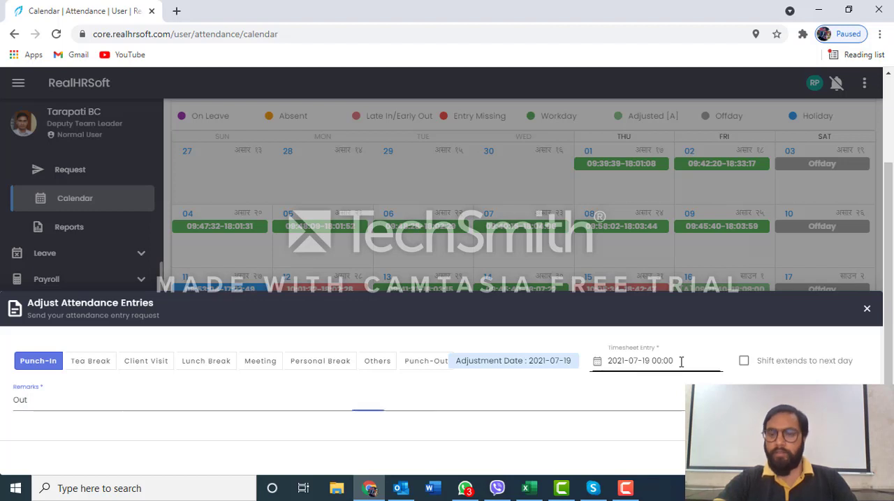
pyautogui.click(671, 396)
pyautogui.click(686, 360)
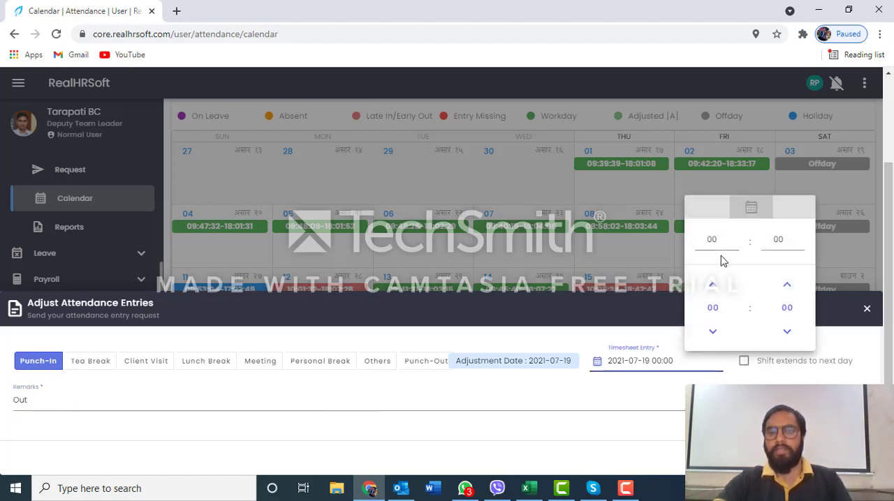
pyautogui.click(717, 239)
pyautogui.press('BackSpace')
pyautogui.write('1')
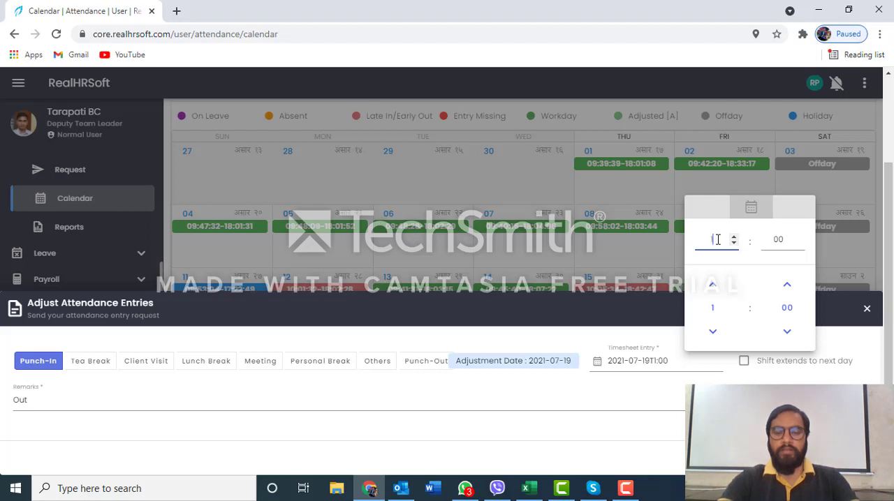
pyautogui.write('7')
pyautogui.click(779, 240)
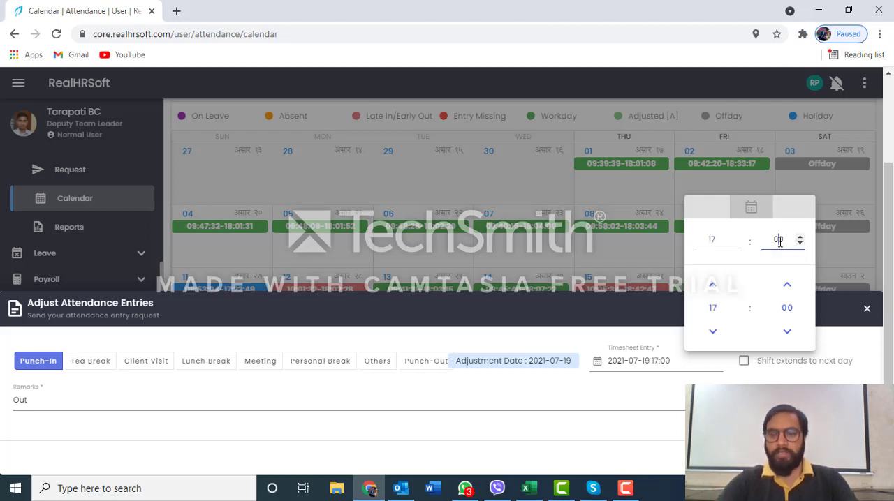
pyautogui.press('BackSpace')
pyautogui.write('3')
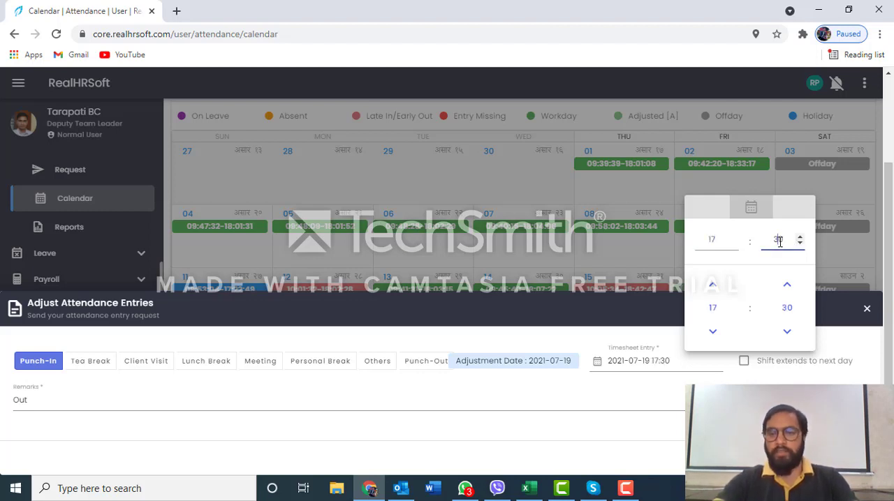
# Change the time of the adjustment's timesheet entry to 18:00
pyautogui.click(717, 239)
pyautogui.press('BackSpace')
pyautogui.write('8')
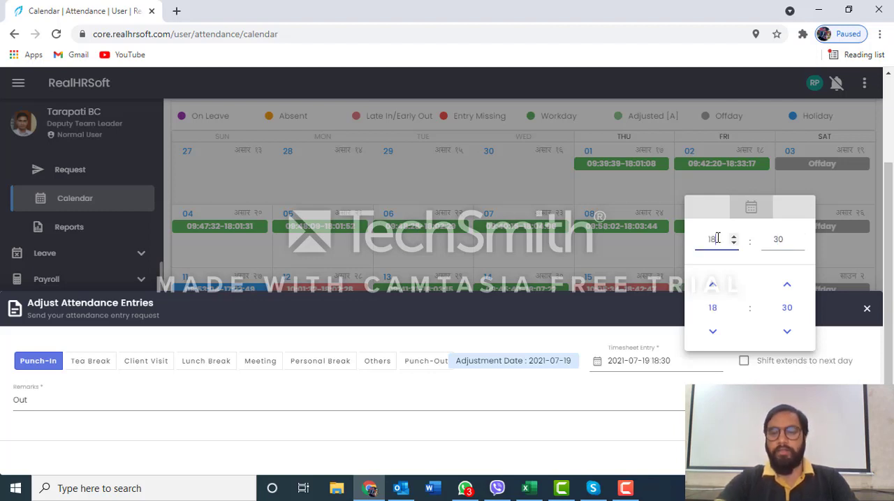
pyautogui.click(778, 239)
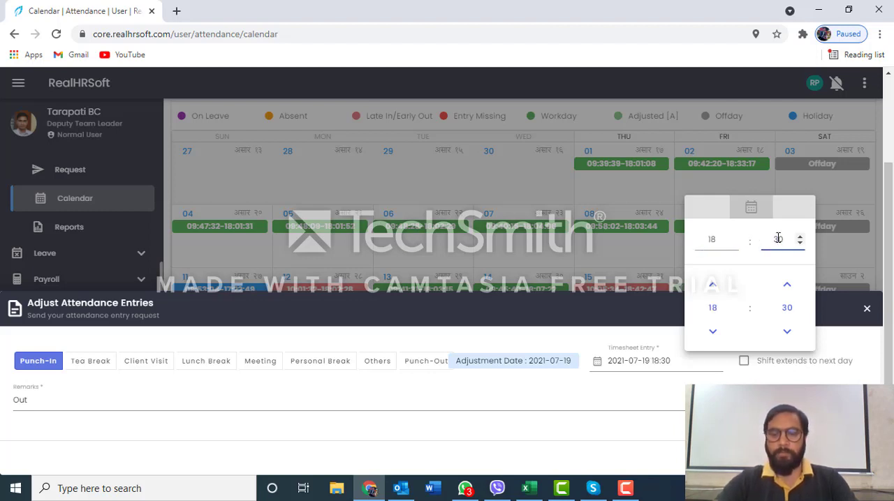
pyautogui.press('BackSpace')
pyautogui.write('0')
pyautogui.click(441, 400)
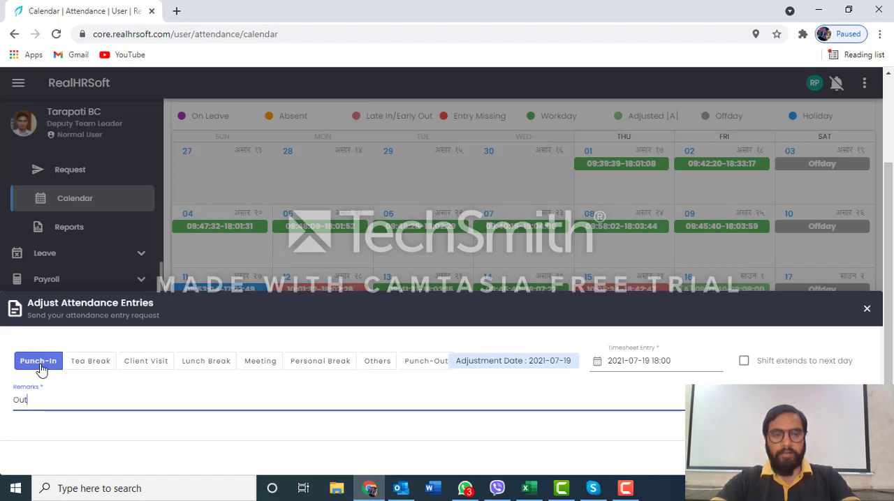
# Switch the adjustment's entry type to Punch-Out, check its timesheet time, and discard the draft
pyautogui.click(427, 363)
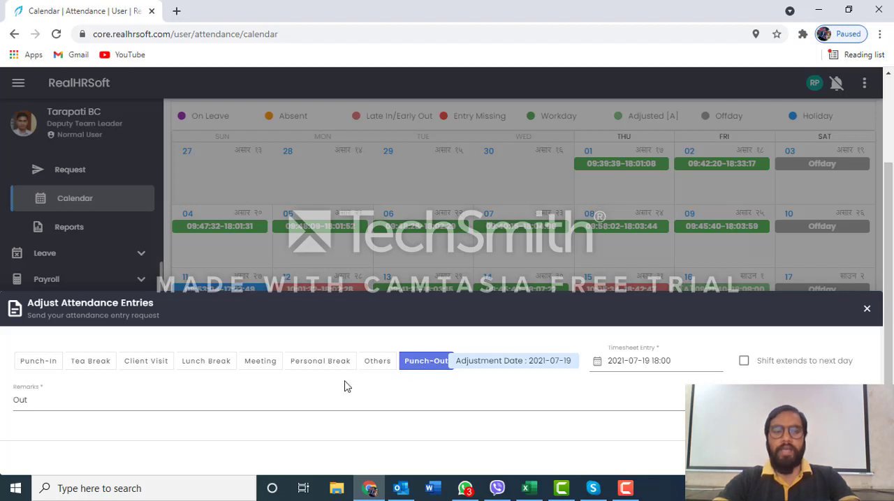
pyautogui.click(686, 361)
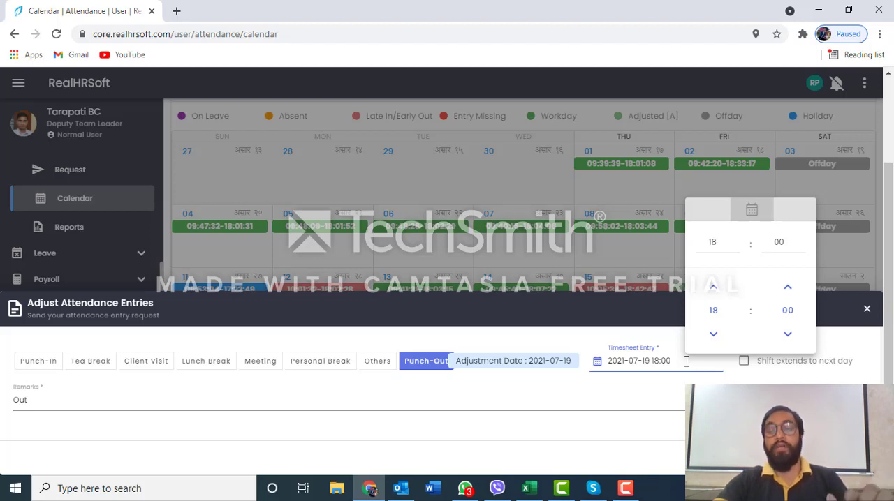
pyautogui.click(565, 396)
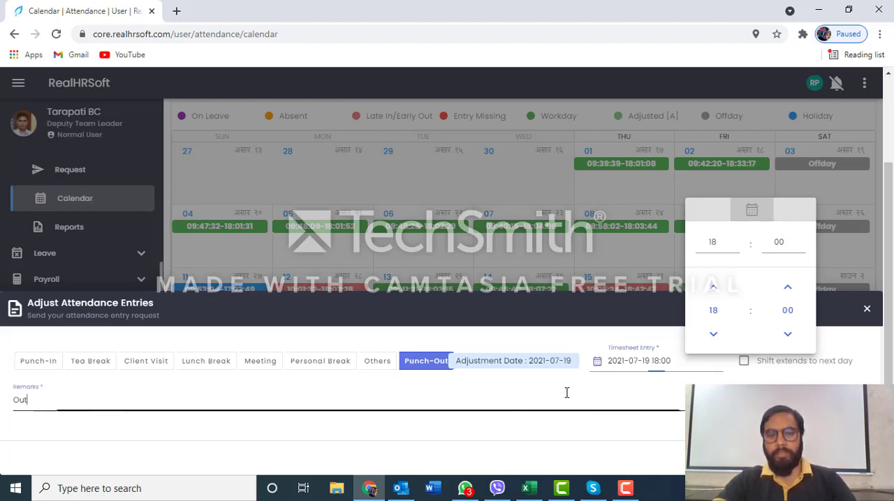
pyautogui.click(867, 310)
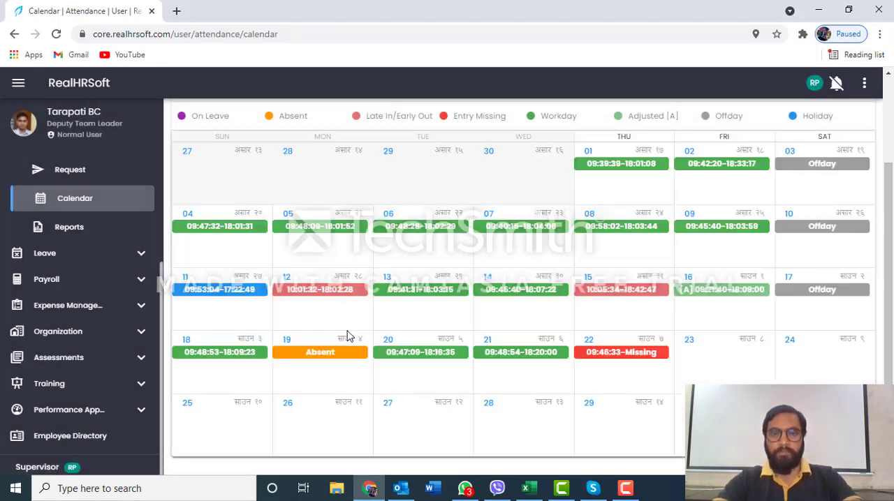
# Start a Punch-Out attendance adjustment for the absent day 19 July 2021
pyautogui.click(325, 353)
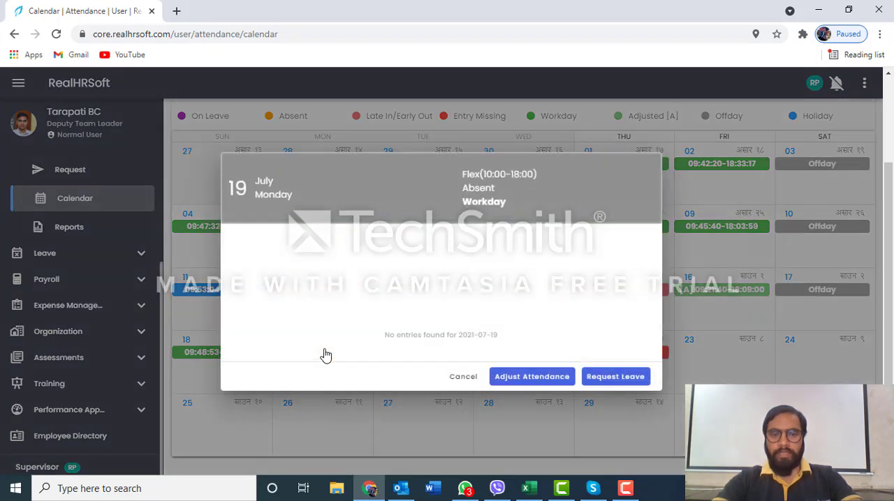
pyautogui.click(532, 377)
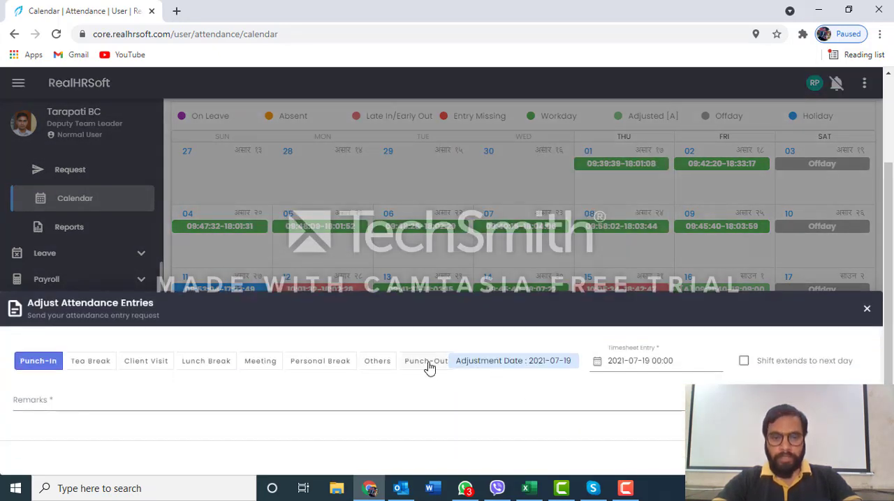
pyautogui.click(423, 363)
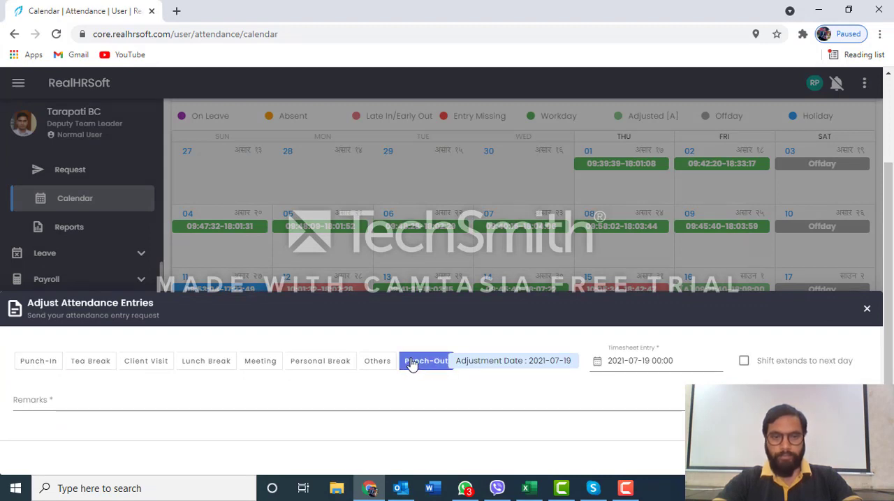
pyautogui.click(34, 366)
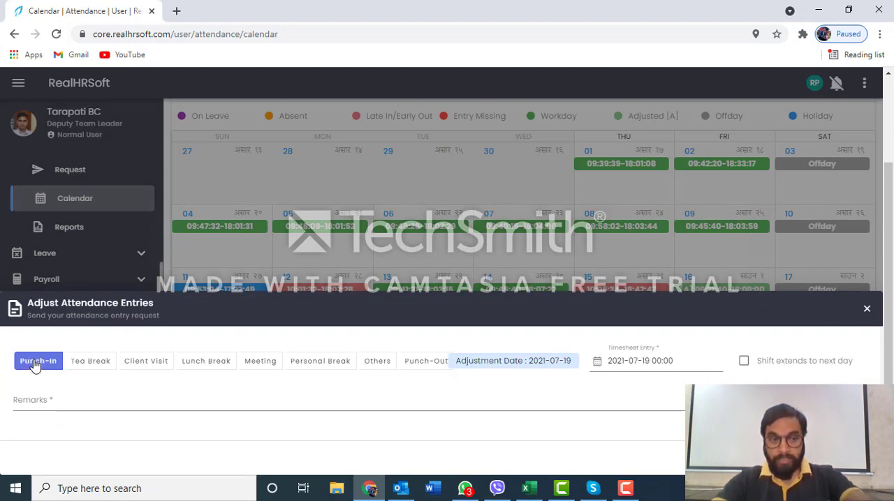
pyautogui.click(431, 366)
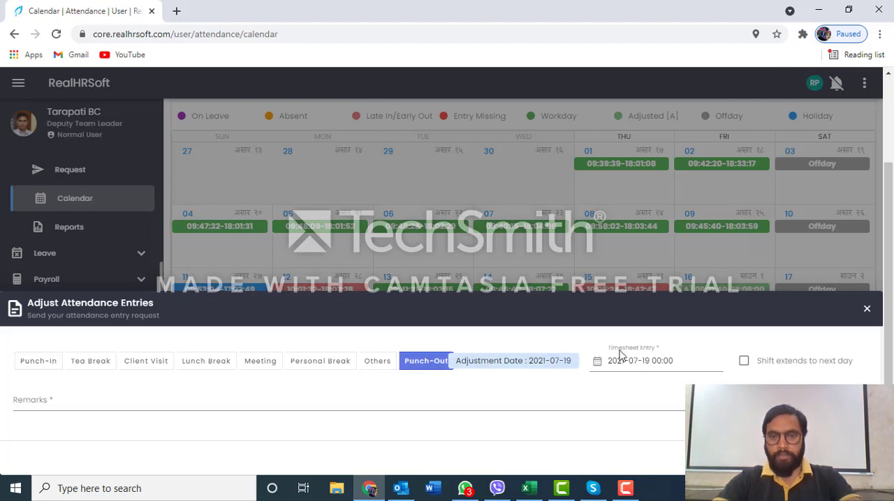
# Set the Punch-Out adjustment's timesheet entry to 18:00 on 19 July 2021
pyautogui.click(687, 364)
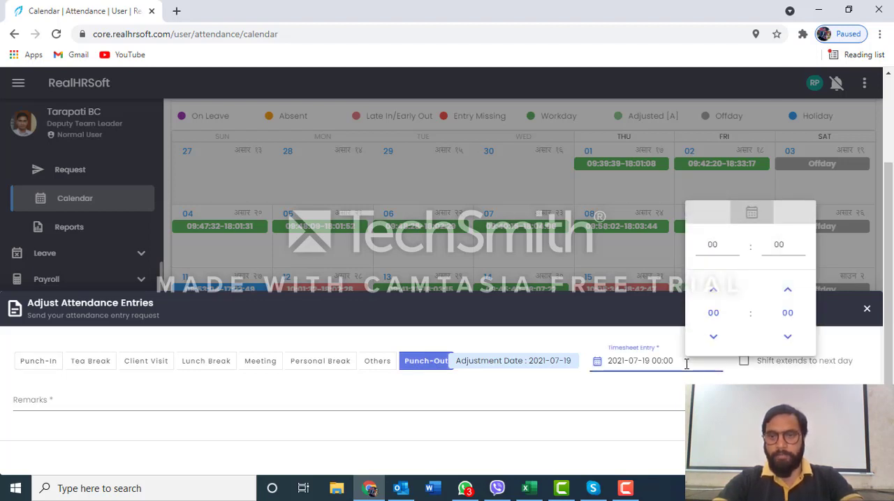
pyautogui.click(720, 246)
pyautogui.press('BackSpace')
pyautogui.press('BackSpace')
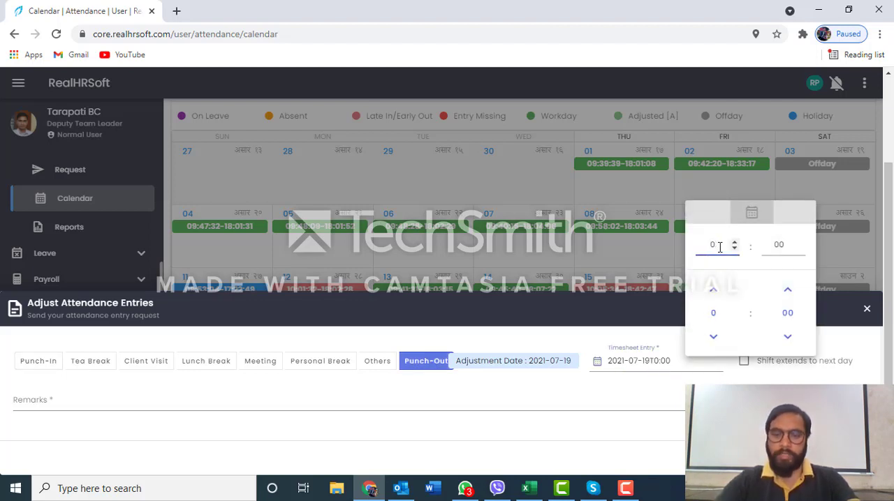
pyautogui.write('18')
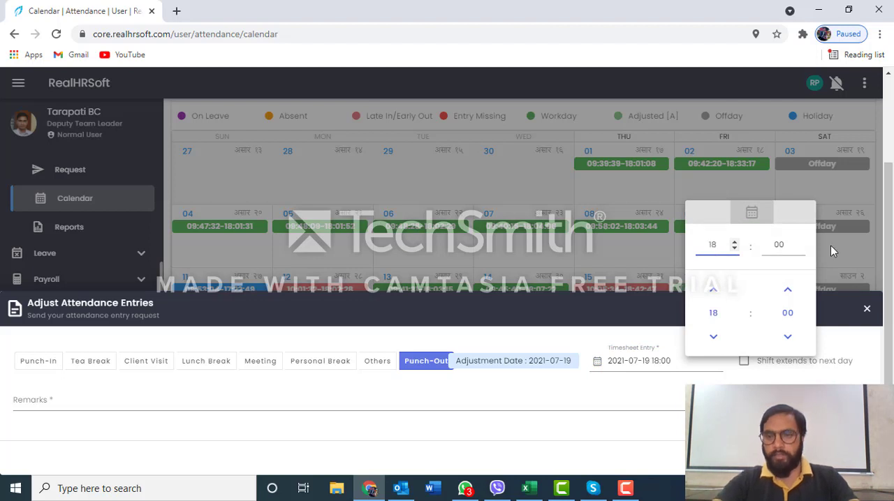
# Enter the remark "Out" for the Punch-Out adjustment and discard the draft
pyautogui.click(600, 406)
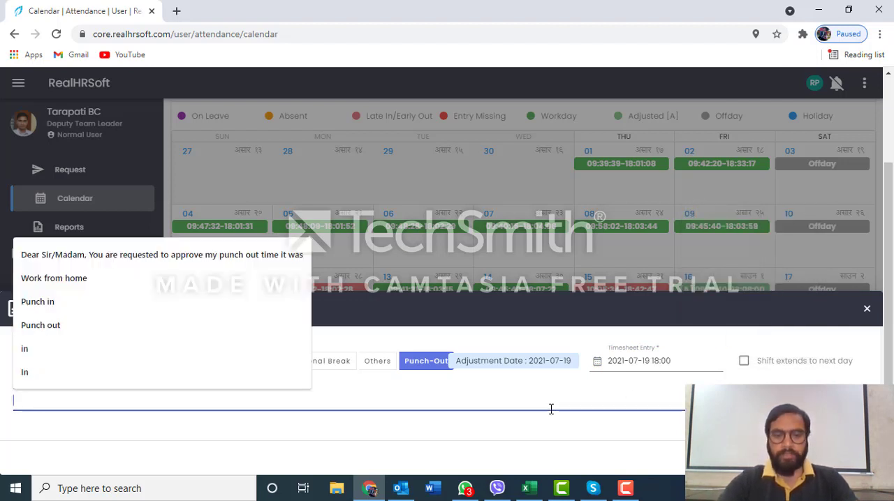
pyautogui.write('Out')
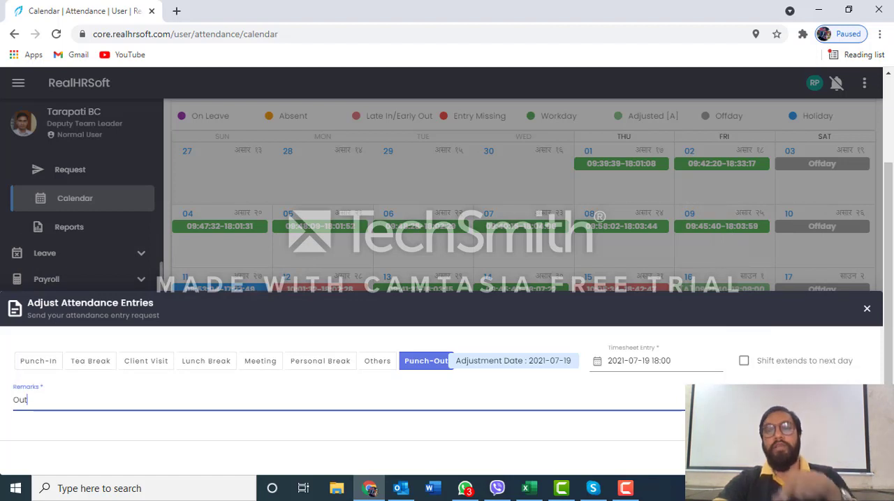
pyautogui.click(867, 308)
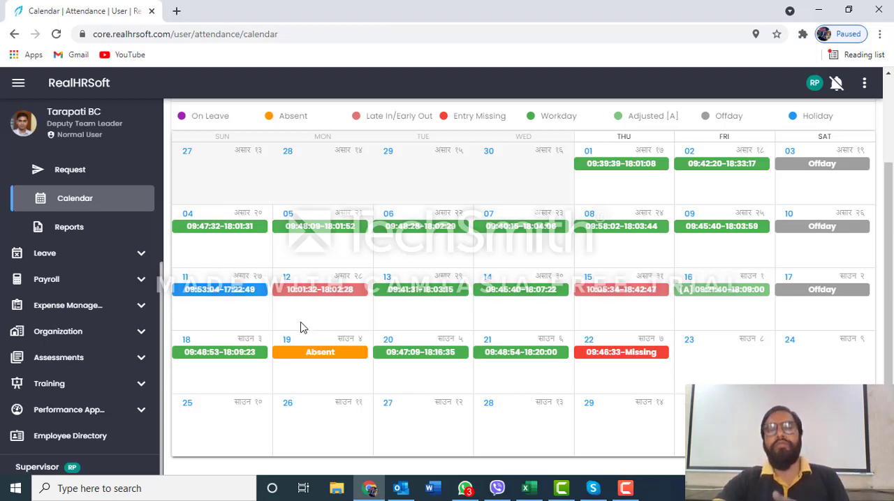
# Open an attendance adjustment for the absent day 19 July 2021 and choose Punch-In as the entry type
pyautogui.click(316, 356)
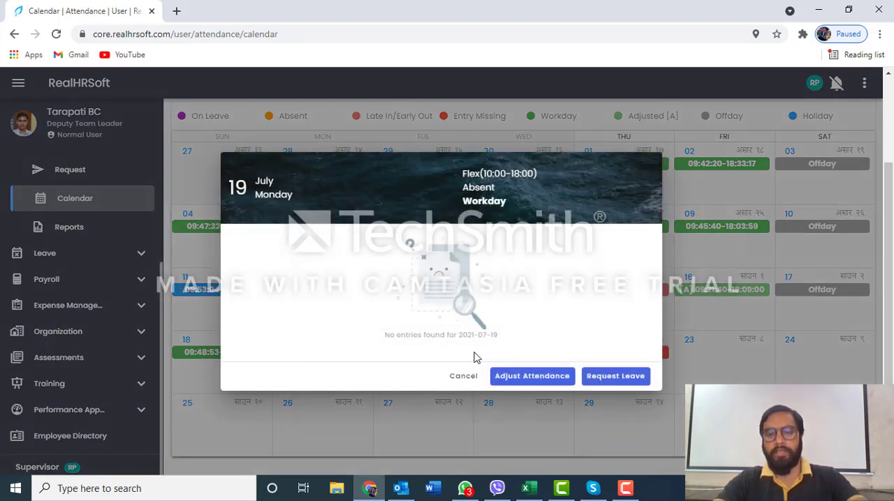
pyautogui.click(529, 380)
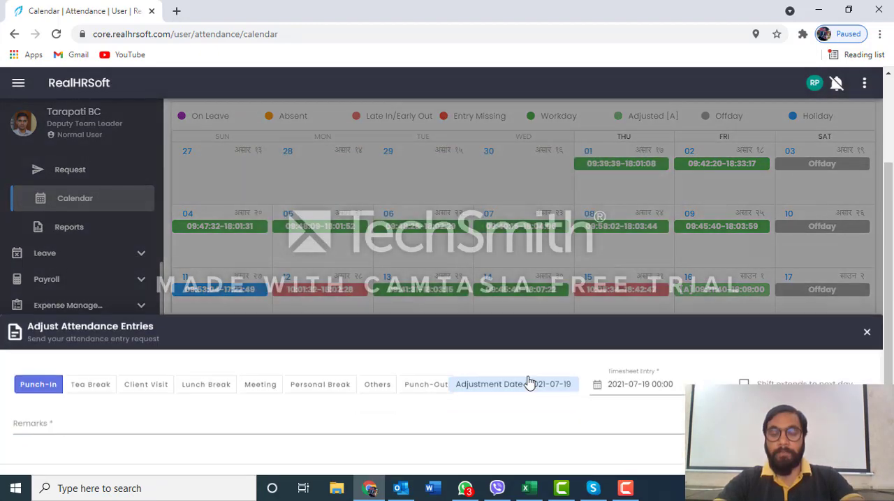
pyautogui.click(425, 363)
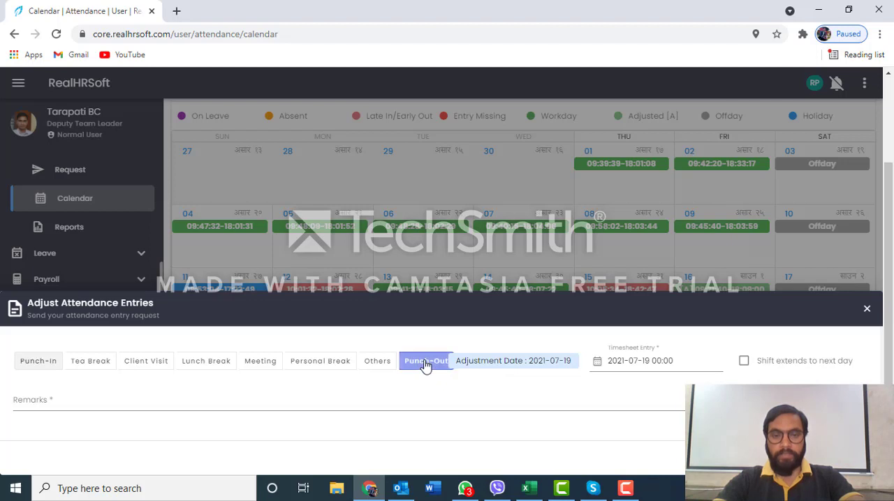
pyautogui.click(42, 363)
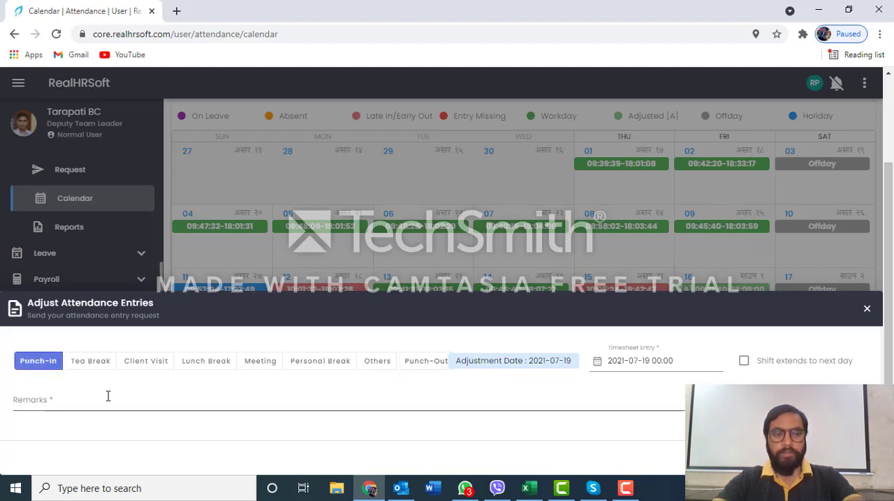
# Set the Punch-In adjustment's timesheet entry to 10:00 on 19 July 2021 with the remark "In"
pyautogui.click(682, 363)
pyautogui.click(719, 250)
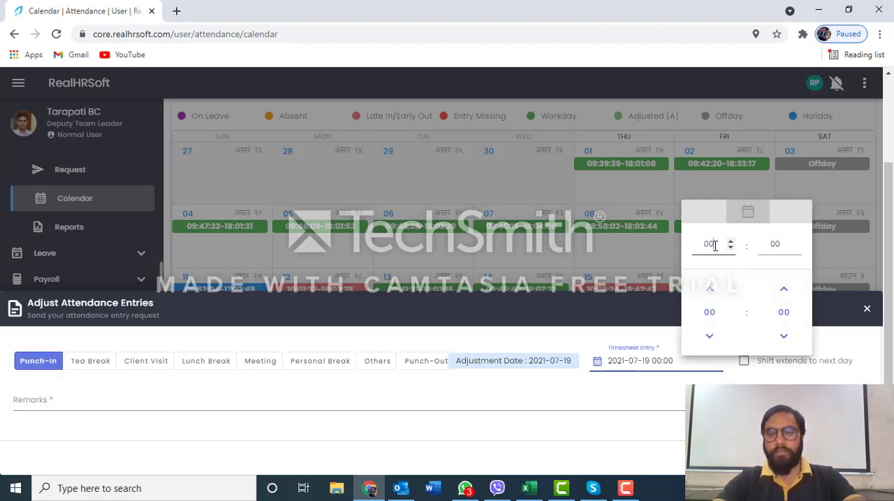
pyautogui.write('10')
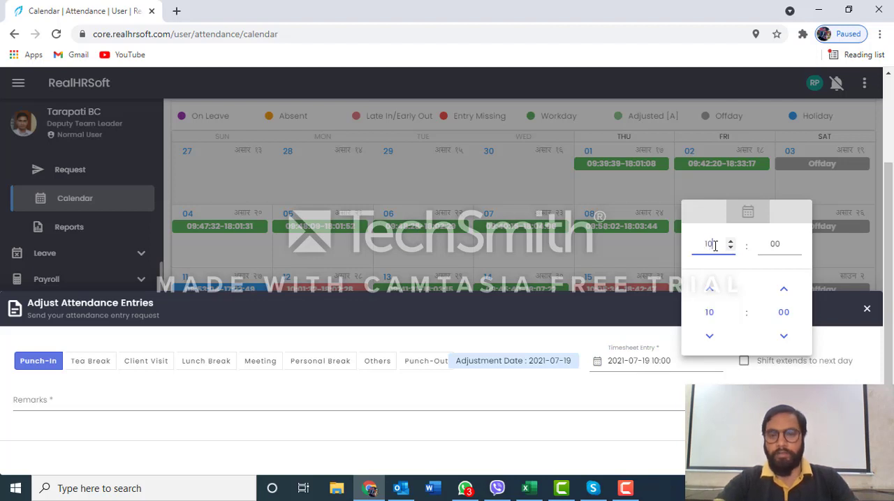
pyautogui.click(568, 398)
pyautogui.write('In')
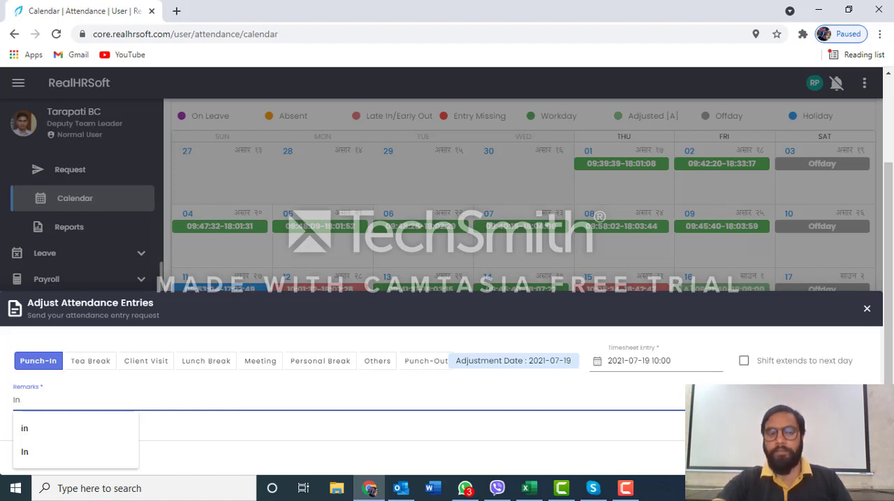
# Add two more entry rows to the attendance adjustment and remove the last one
pyautogui.click(743, 401)
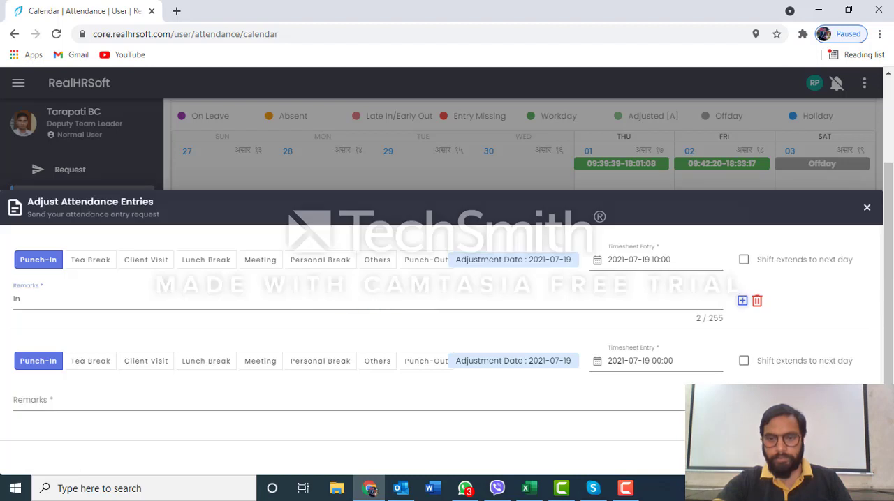
pyautogui.click(363, 298)
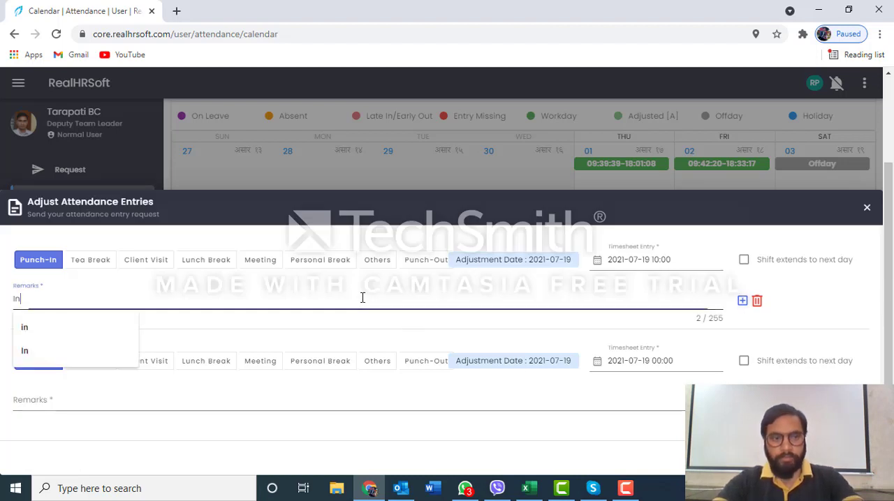
pyautogui.click(322, 287)
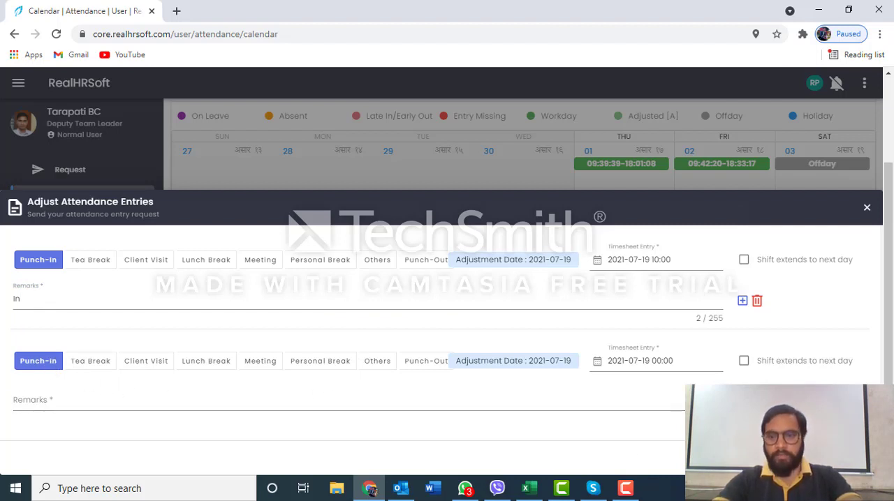
pyautogui.click(742, 401)
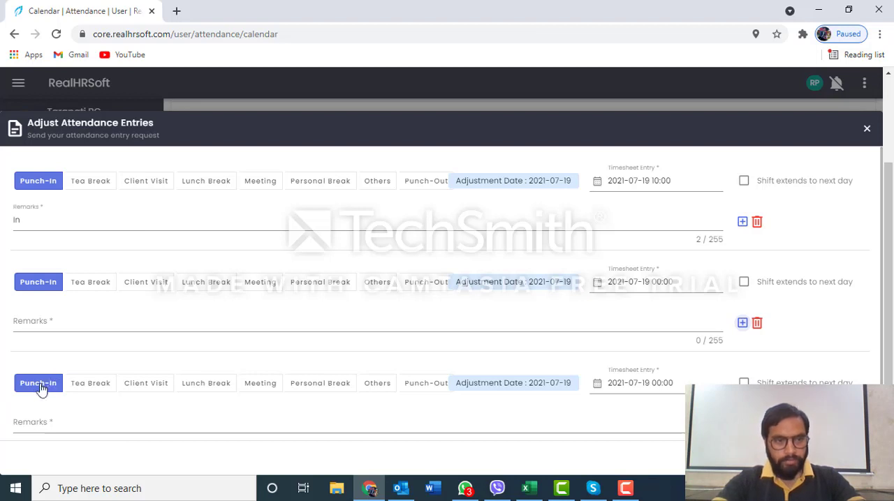
pyautogui.click(758, 424)
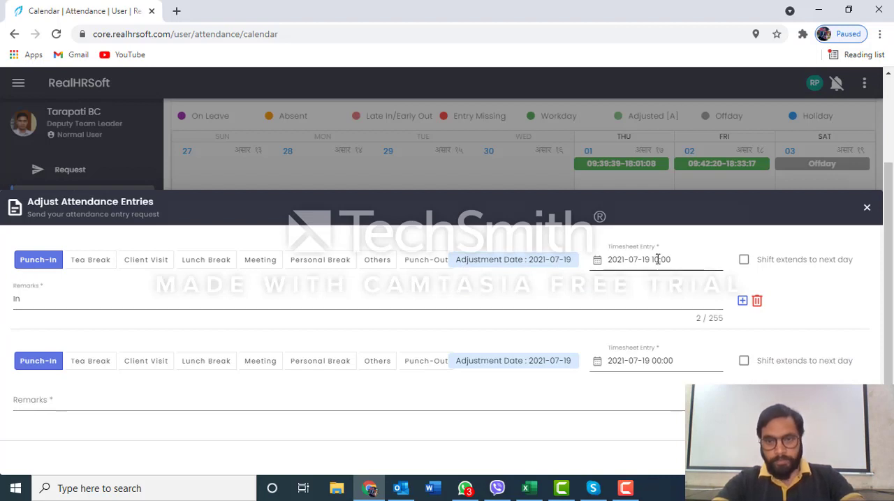
# Choose Punch-Out as the second entry's type and fill its remark with the suggested "Punch out"
pyautogui.click(55, 305)
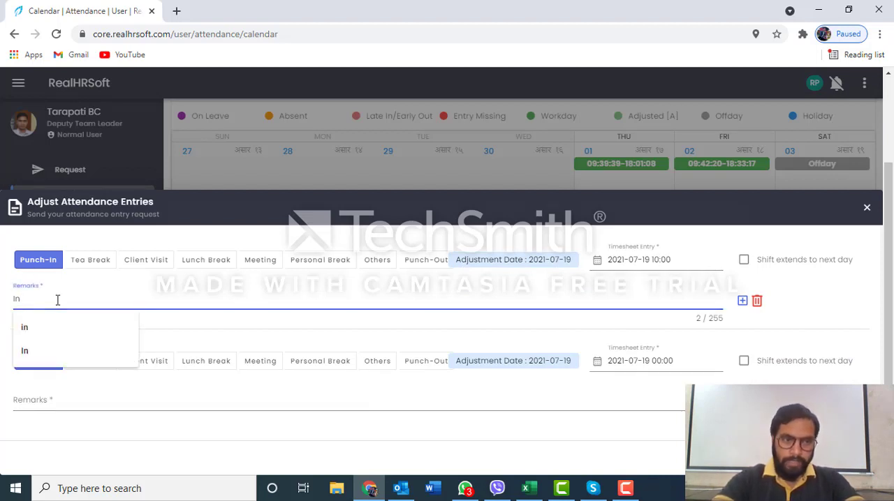
pyautogui.click(36, 266)
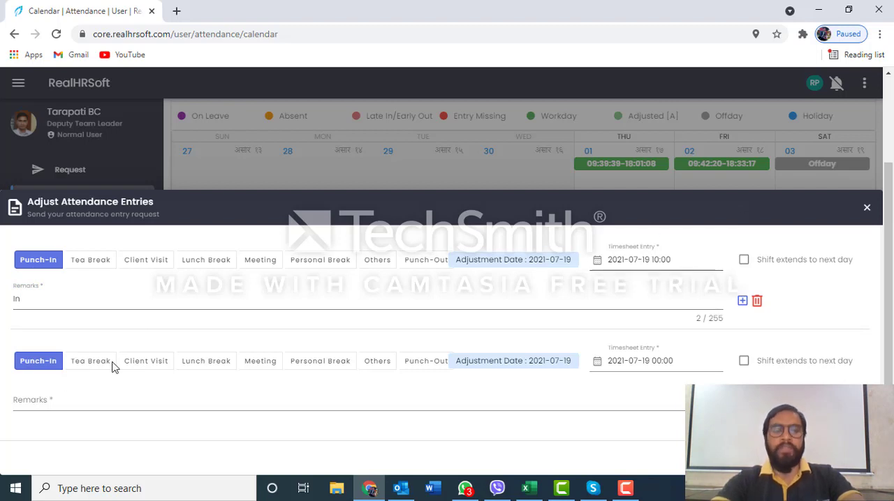
pyautogui.click(420, 363)
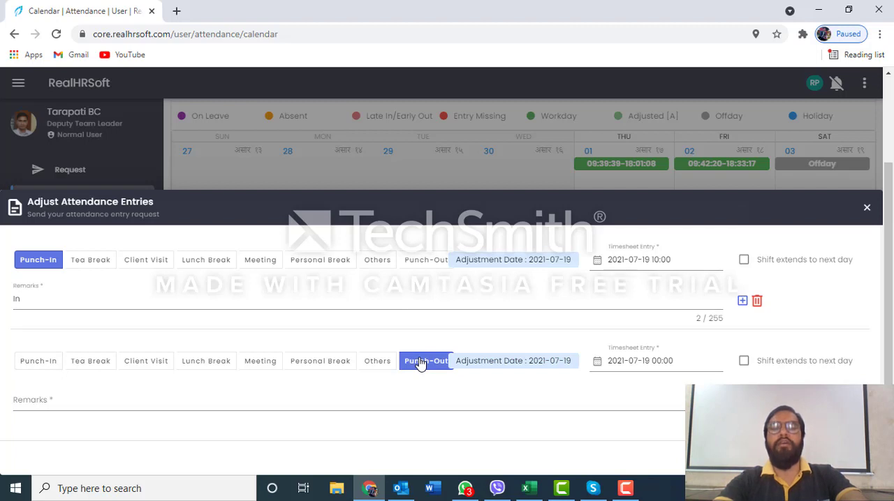
pyautogui.click(276, 405)
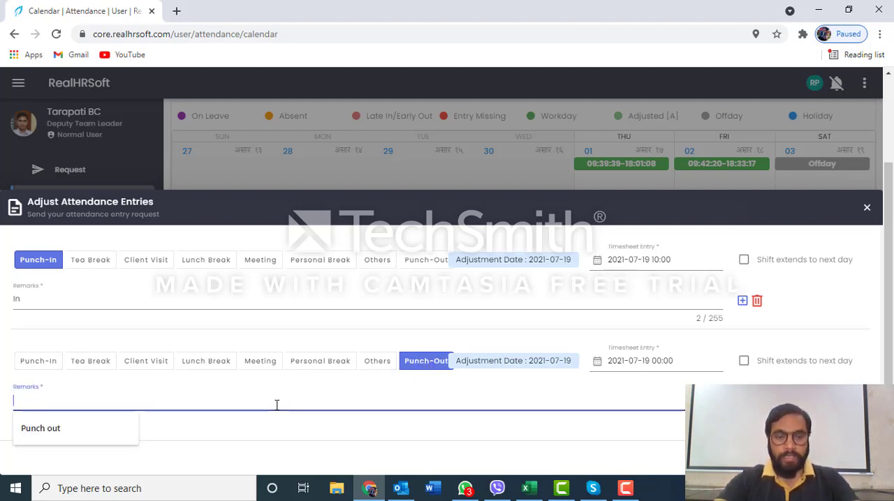
pyautogui.click(65, 427)
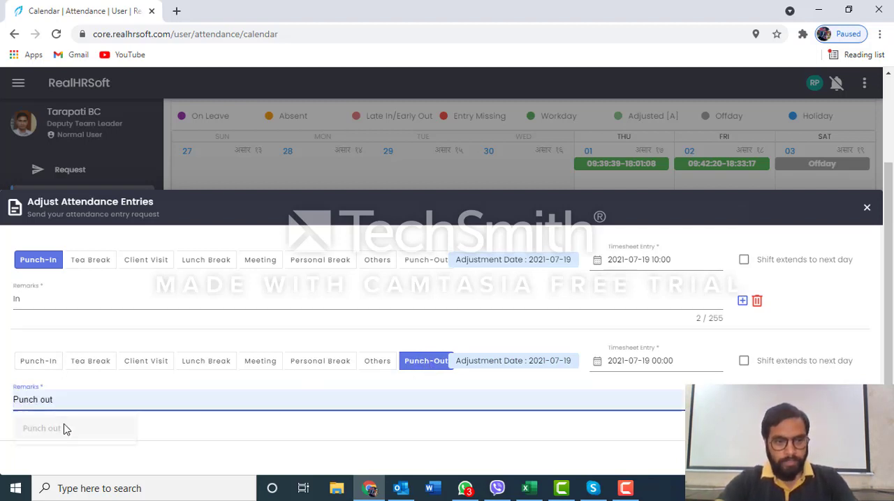
# Set the second entry's timesheet time to 18:00 on 19 July 2021
pyautogui.click(698, 361)
pyautogui.click(727, 244)
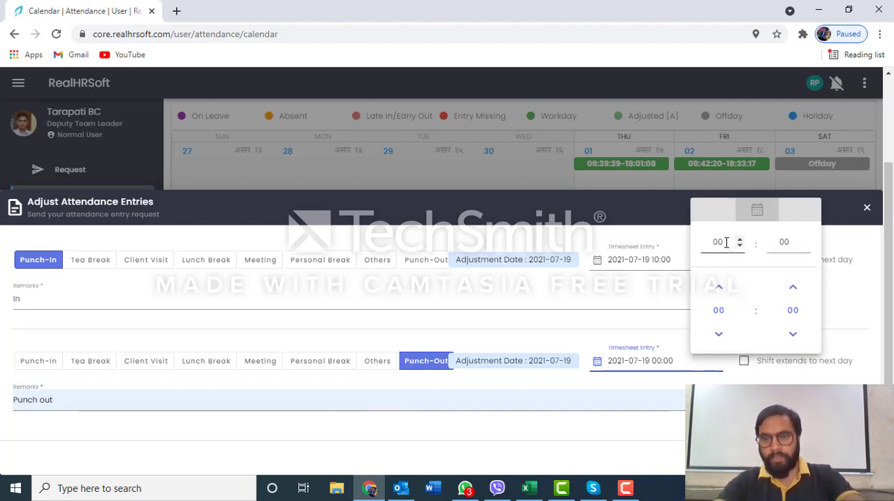
pyautogui.press('BackSpace')
pyautogui.press('BackSpace')
pyautogui.write('18')
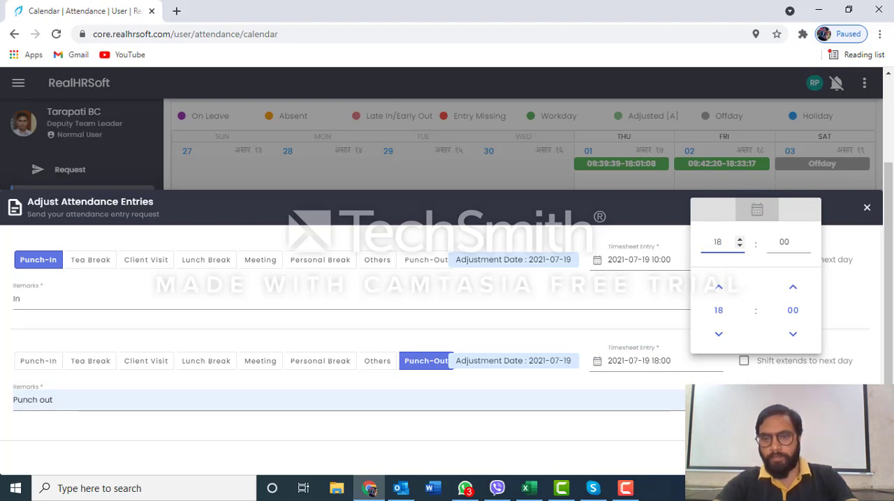
pyautogui.click(669, 428)
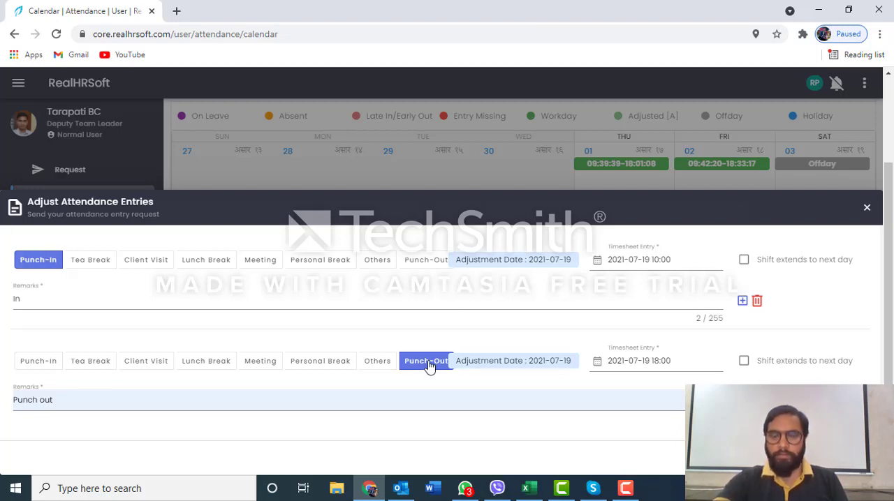
# Try other types for the second entry, from Punch-In and Tea Break through Personal Break, and discard the adjustment draft
pyautogui.click(32, 370)
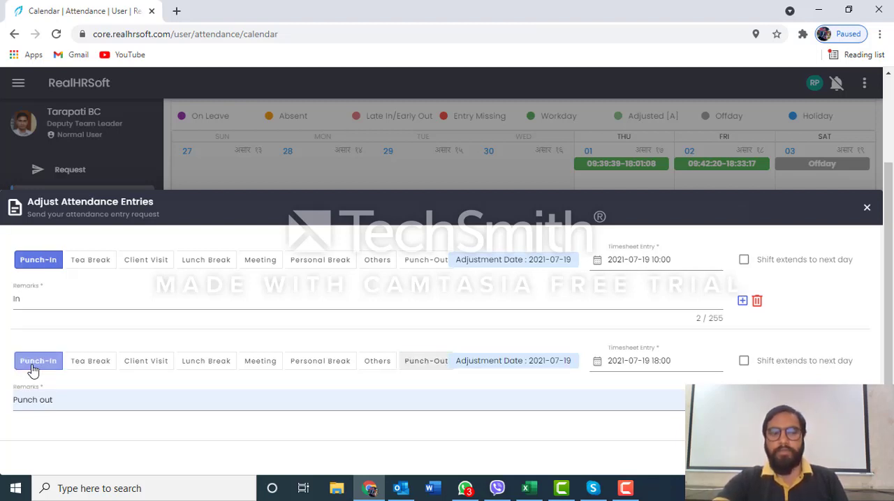
pyautogui.click(60, 400)
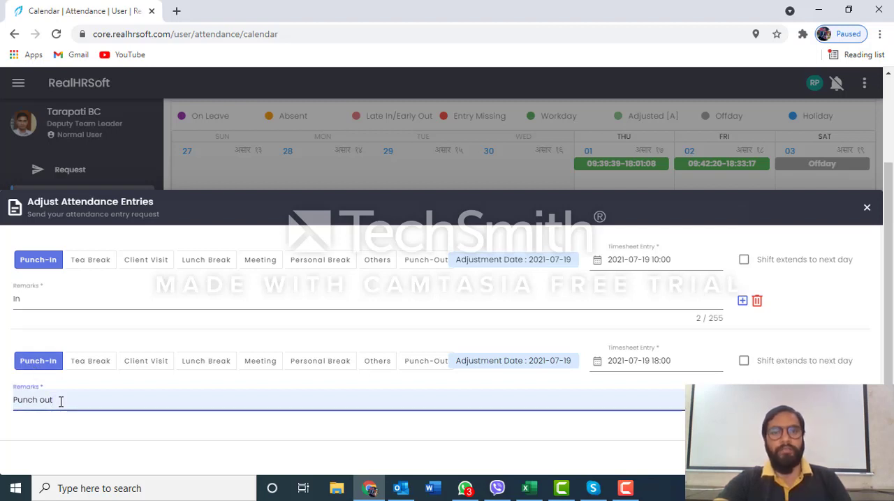
pyautogui.click(88, 366)
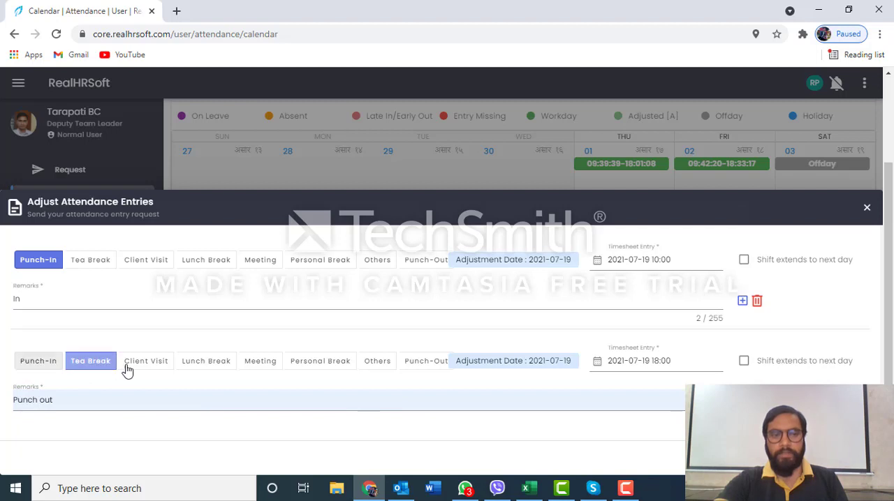
pyautogui.click(161, 368)
pyautogui.click(227, 368)
pyautogui.click(262, 367)
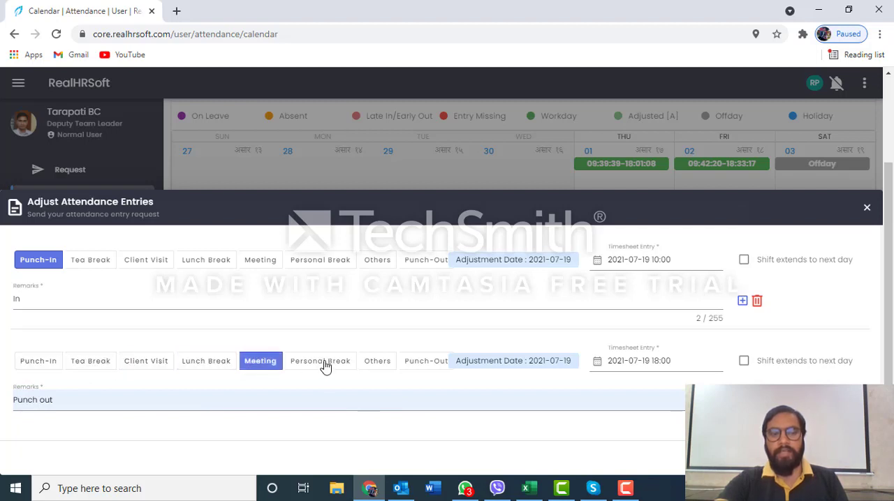
pyautogui.click(325, 367)
pyautogui.click(196, 396)
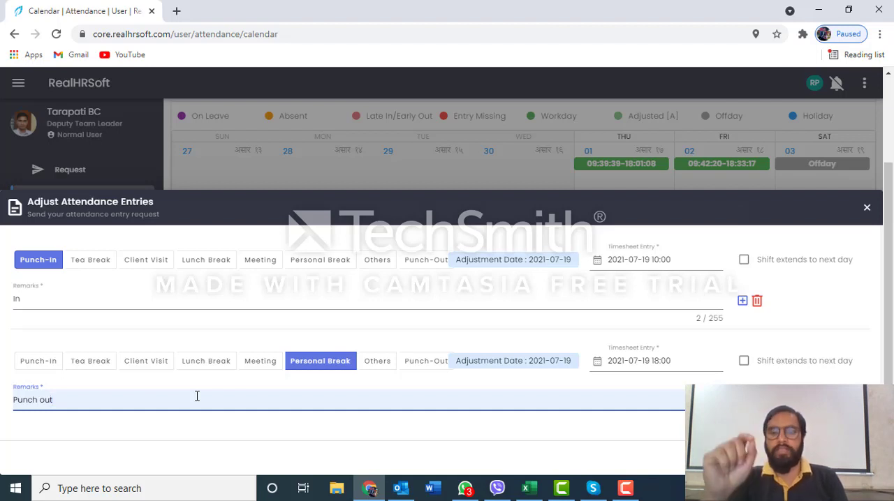
pyautogui.click(867, 209)
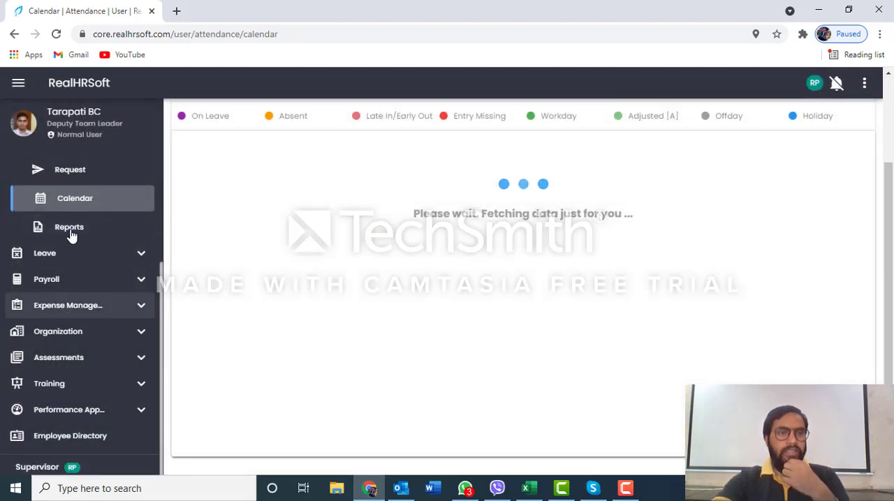
# Look over the July 2021 attendance calendar and return to the noticeboard with its attendance and leave summary
pyautogui.scroll(2, 71, 235)
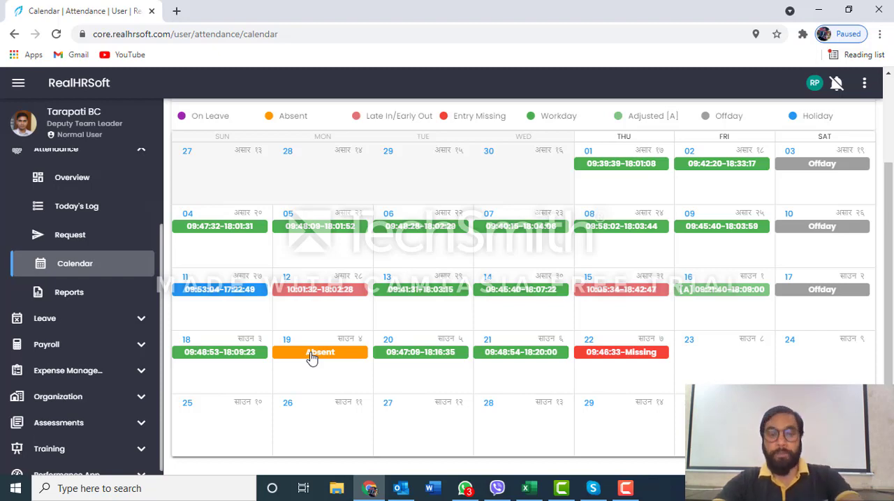
pyautogui.scroll(2, 549, 257)
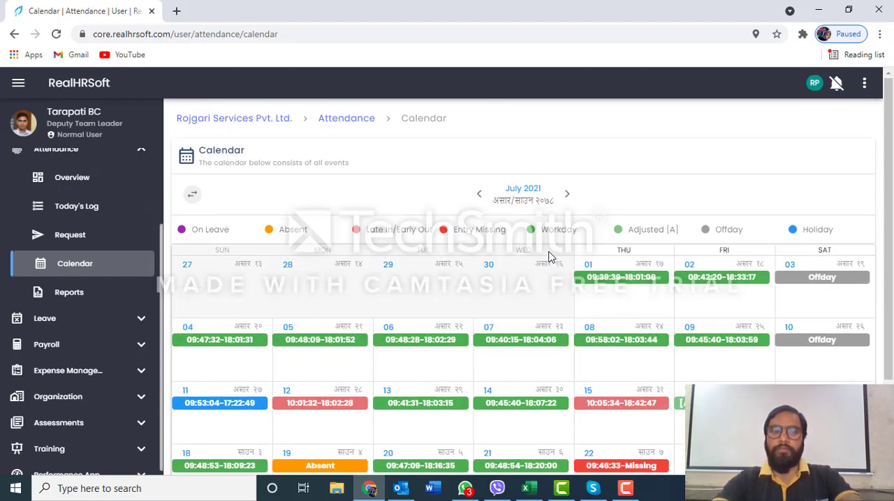
pyautogui.scroll(-1, 548, 257)
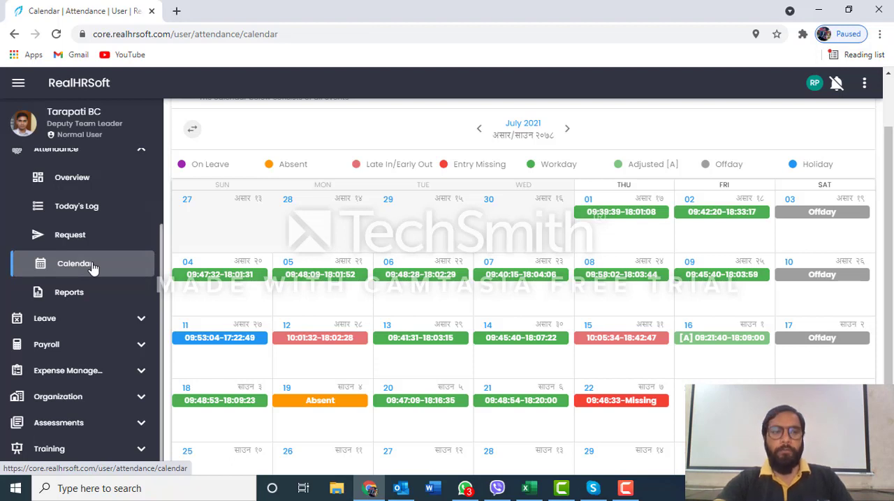
pyautogui.scroll(2, 93, 269)
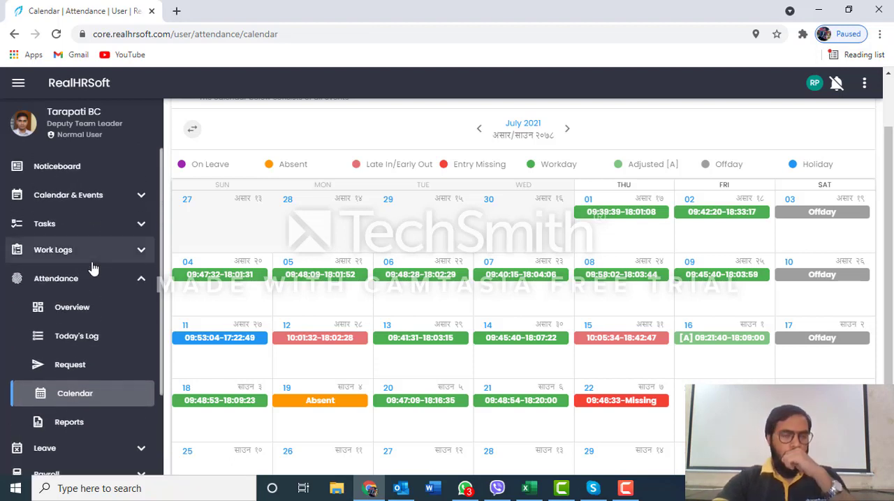
pyautogui.scroll(-3, 91, 267)
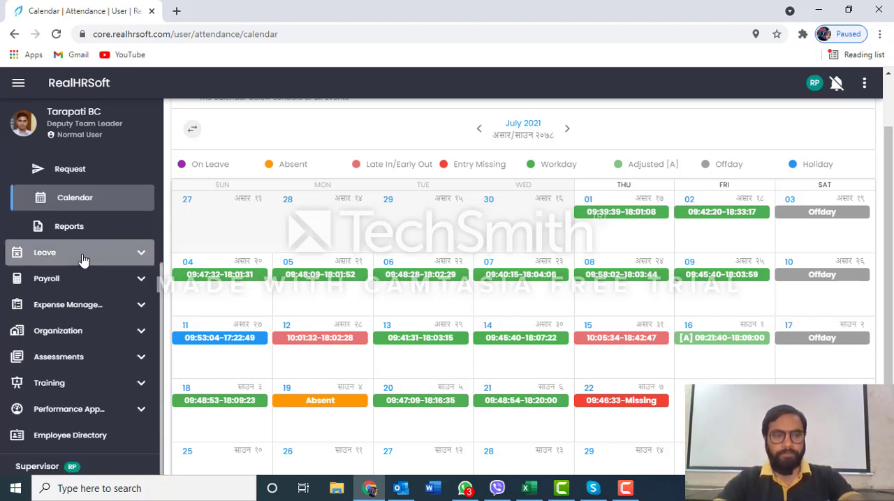
pyautogui.click(83, 258)
pyautogui.scroll(3, 84, 230)
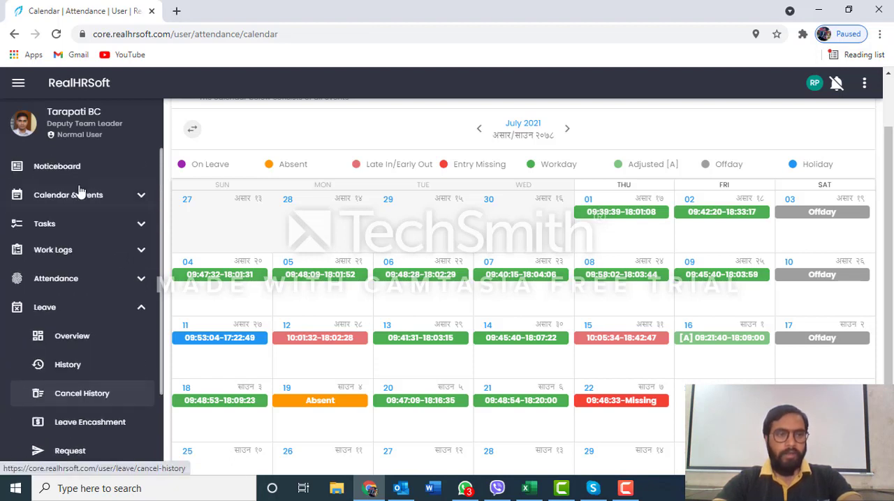
pyautogui.click(78, 171)
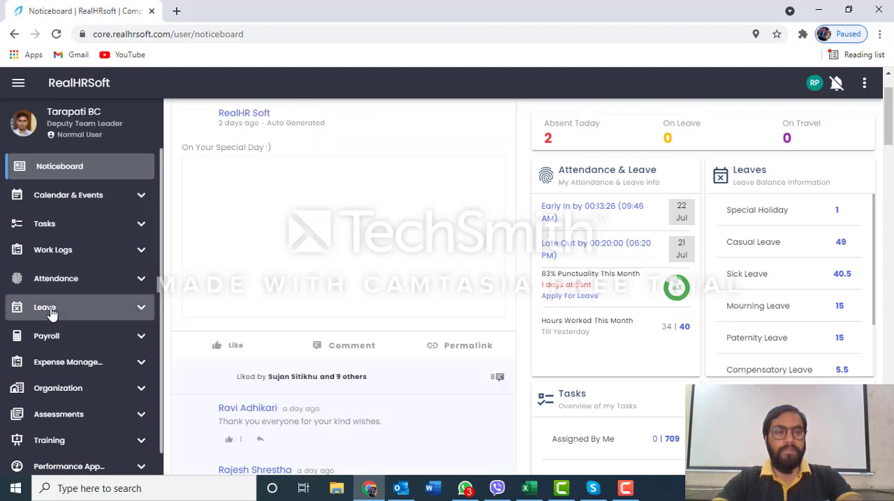
# Open the leave request page listing the leave types and their balances
pyautogui.click(49, 312)
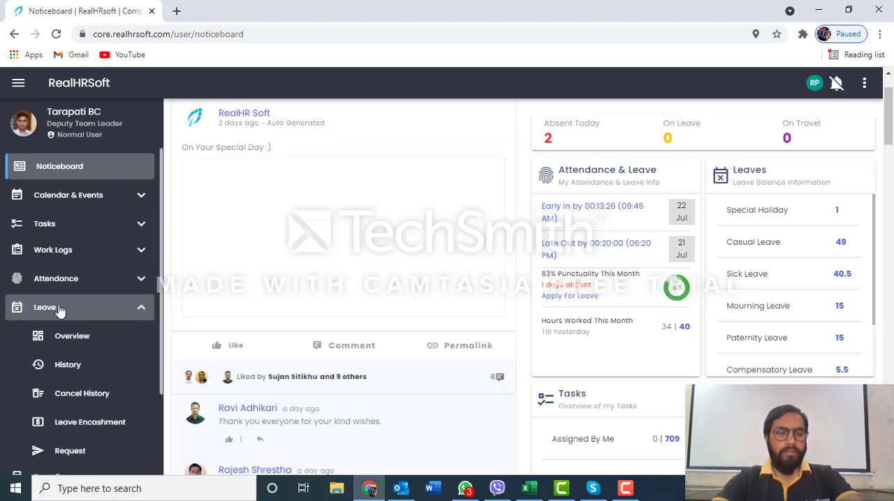
pyautogui.scroll(-1, 60, 311)
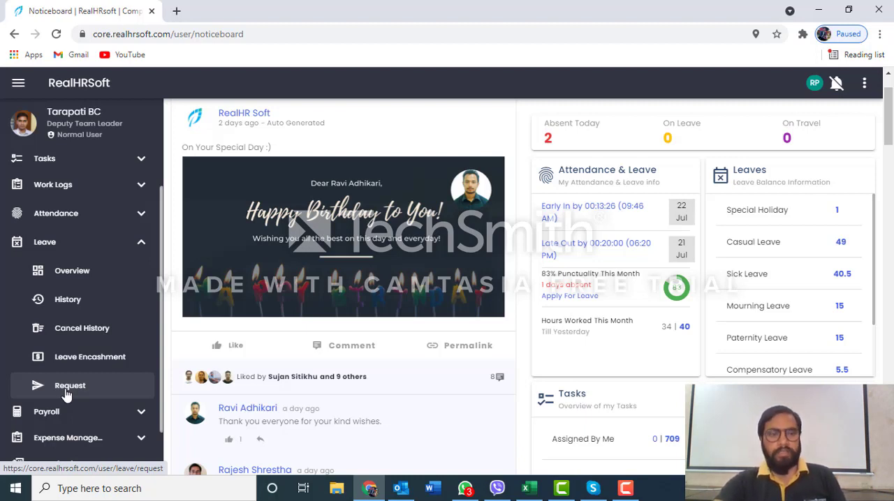
pyautogui.click(69, 394)
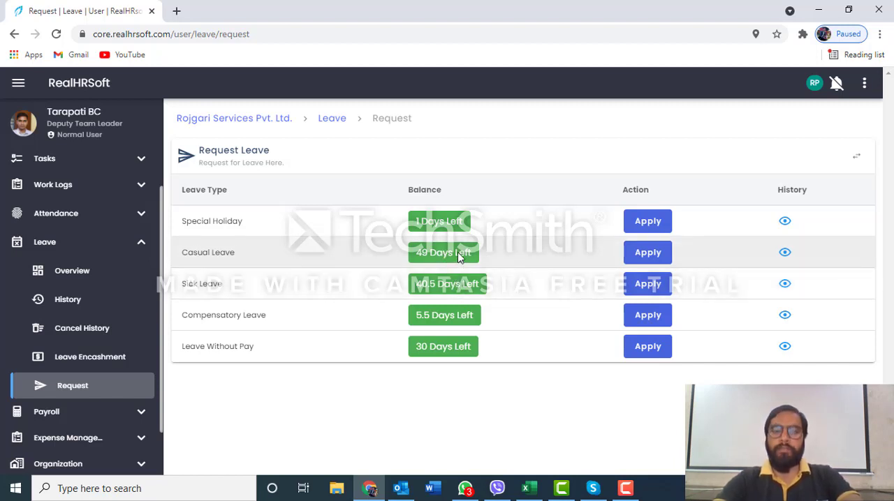
# Start a Casual Leave request and set its part of day to Second Half
pyautogui.click(652, 258)
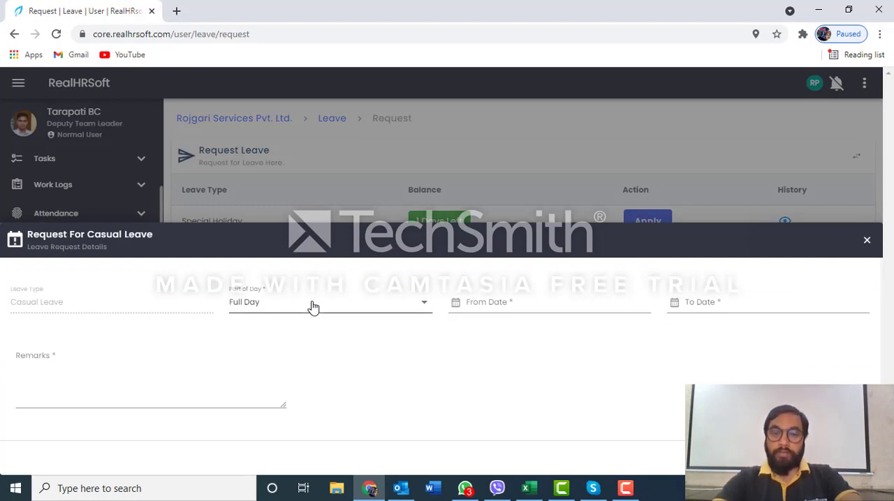
pyautogui.click(314, 306)
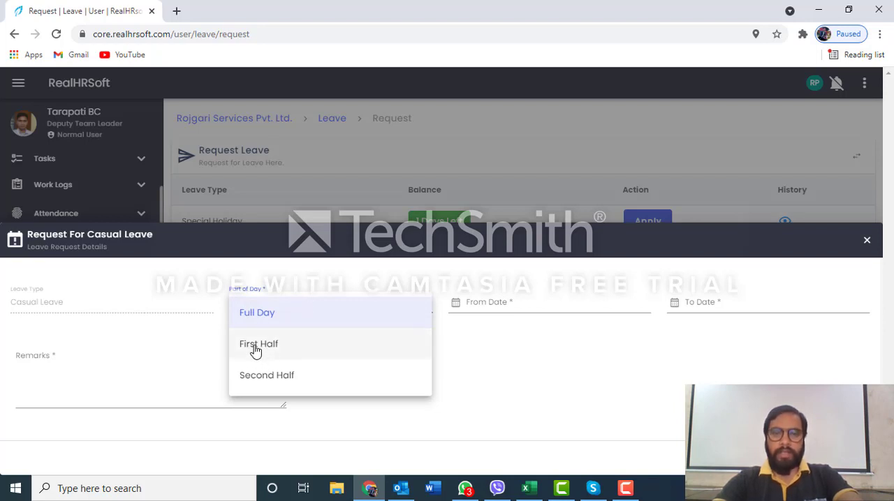
pyautogui.click(275, 379)
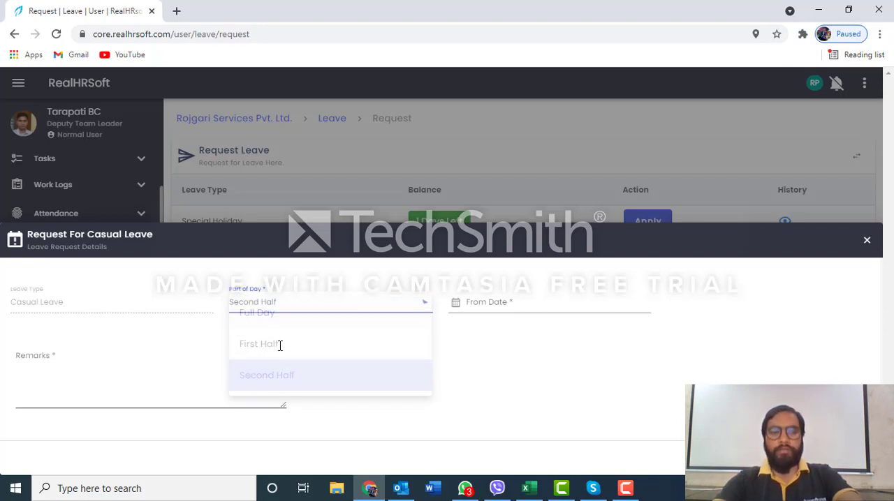
# Try First Half as the Casual Leave request's part of day, and switch it to Full Day
pyautogui.click(297, 313)
pyautogui.click(277, 350)
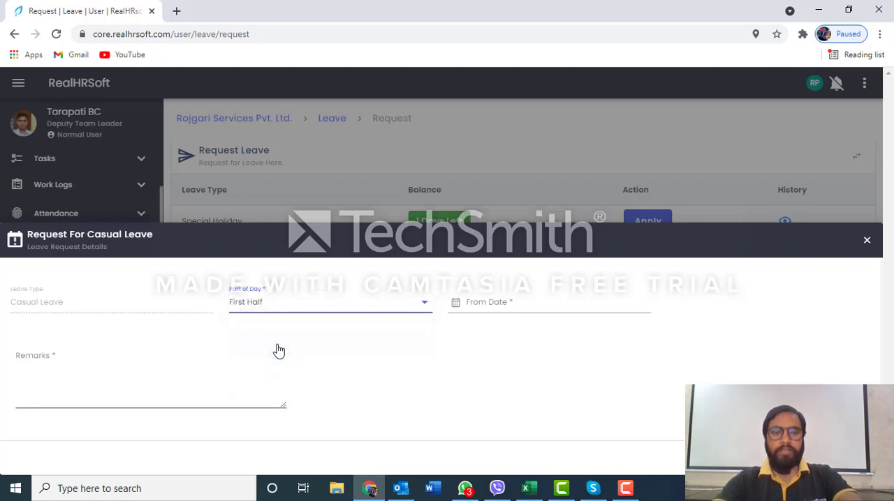
pyautogui.click(299, 308)
pyautogui.click(283, 319)
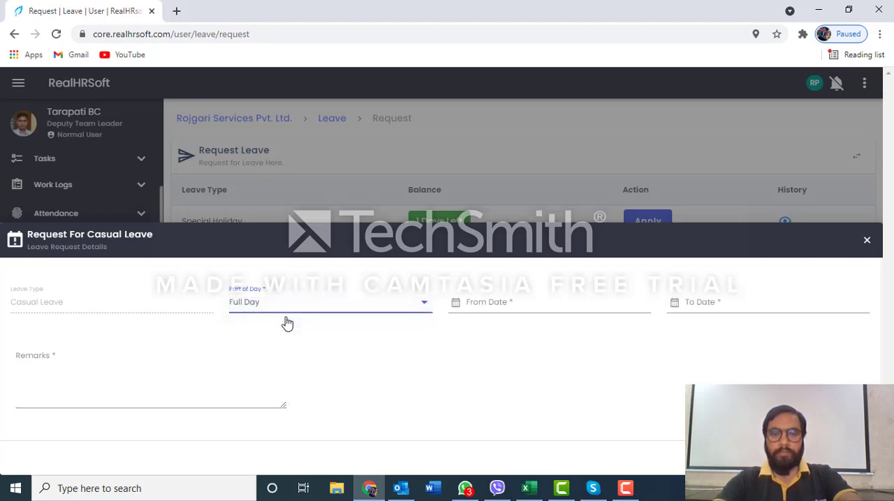
# Set the Casual Leave request's From Date to 2021-07-23 and look at the To Date calendar
pyautogui.click(548, 302)
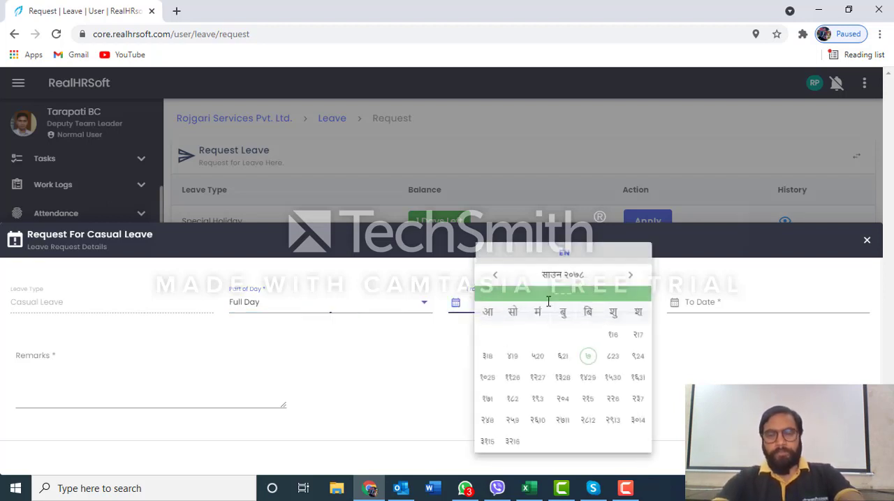
pyautogui.click(622, 364)
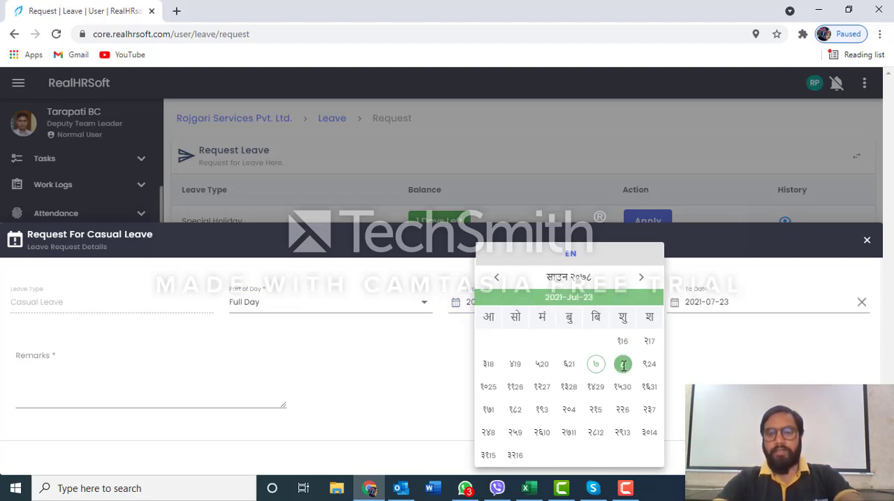
pyautogui.click(745, 303)
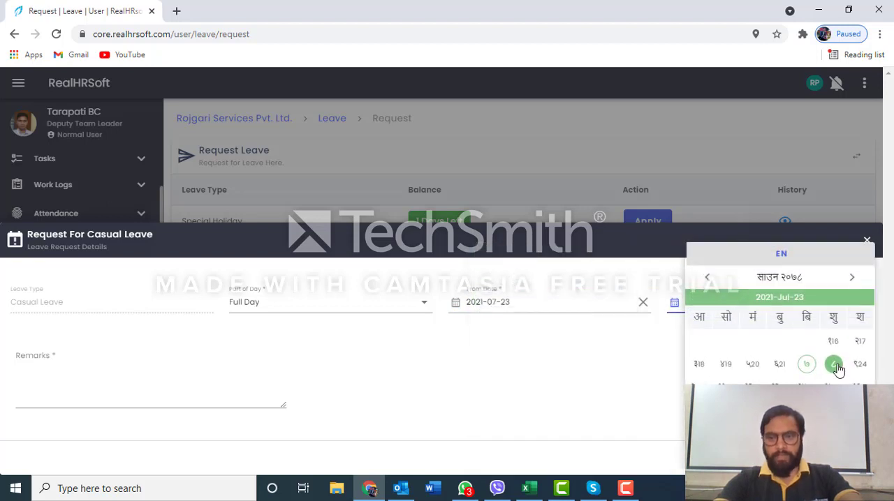
pyautogui.click(650, 359)
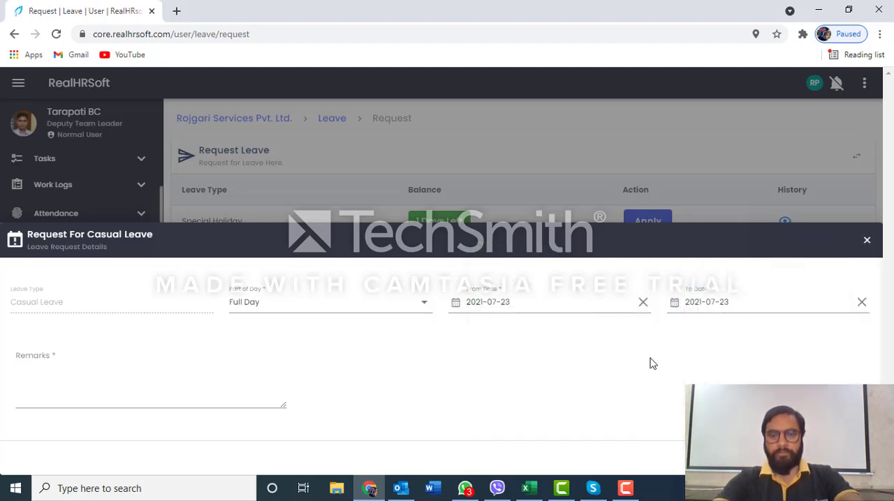
# Recheck the From Date calendar and set the Casual Leave request's To Date to 2021-07-26
pyautogui.click(542, 303)
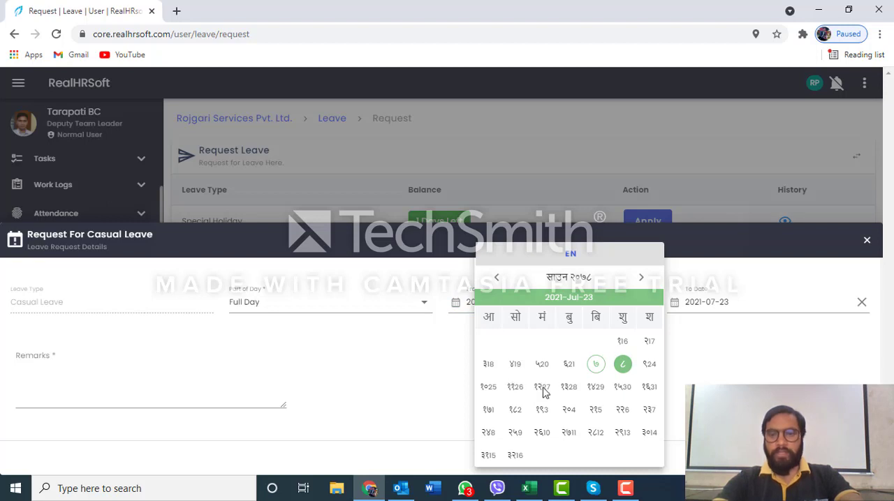
pyautogui.click(742, 369)
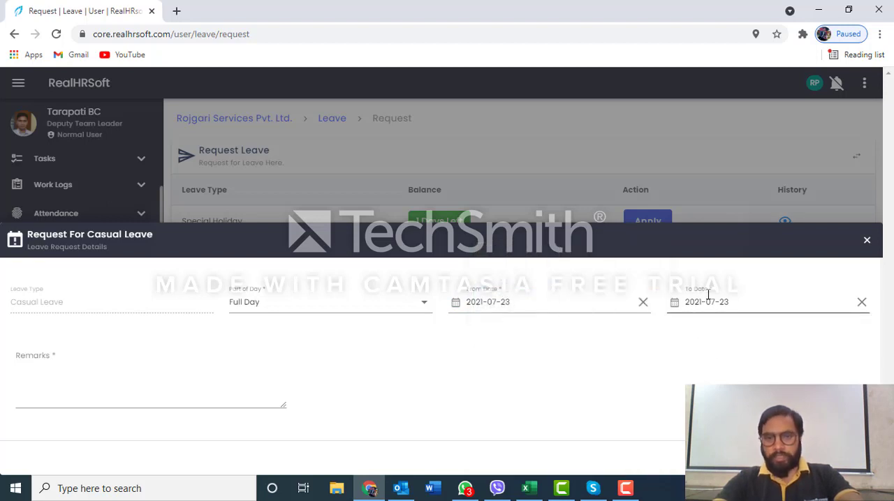
pyautogui.click(744, 302)
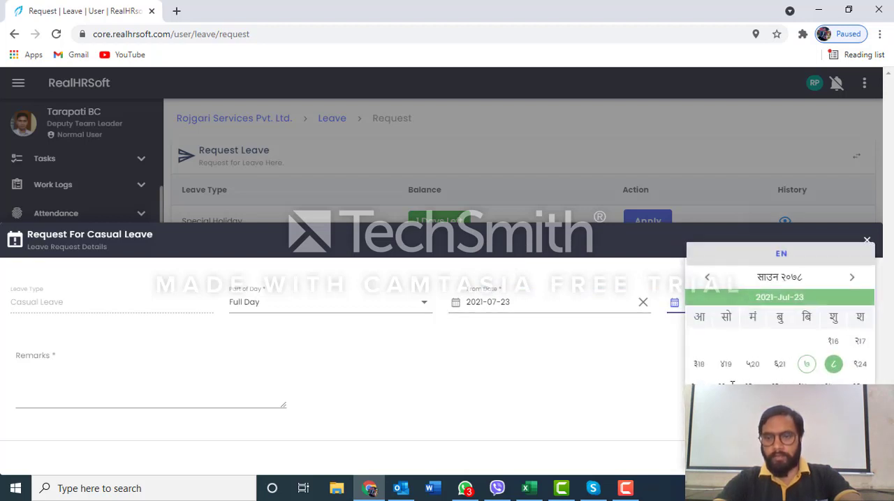
pyautogui.click(726, 384)
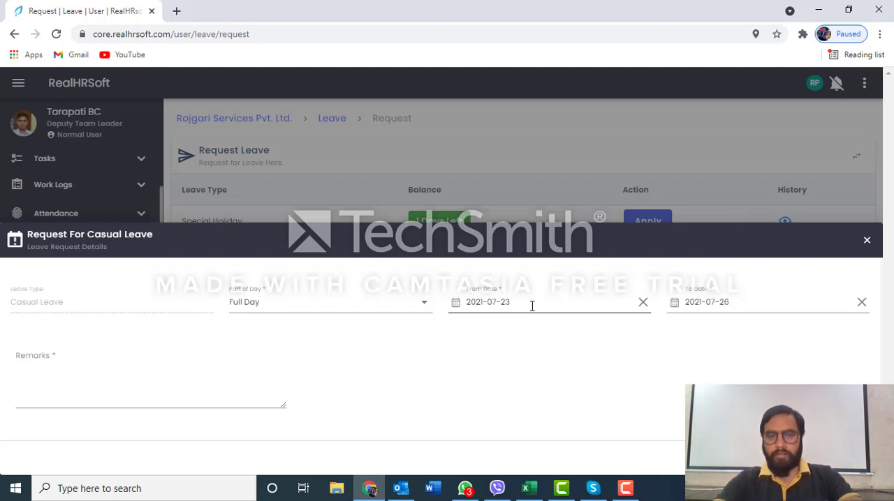
# Show where the remarks are entered and close the Casual Leave request without submitting it
pyautogui.click(200, 385)
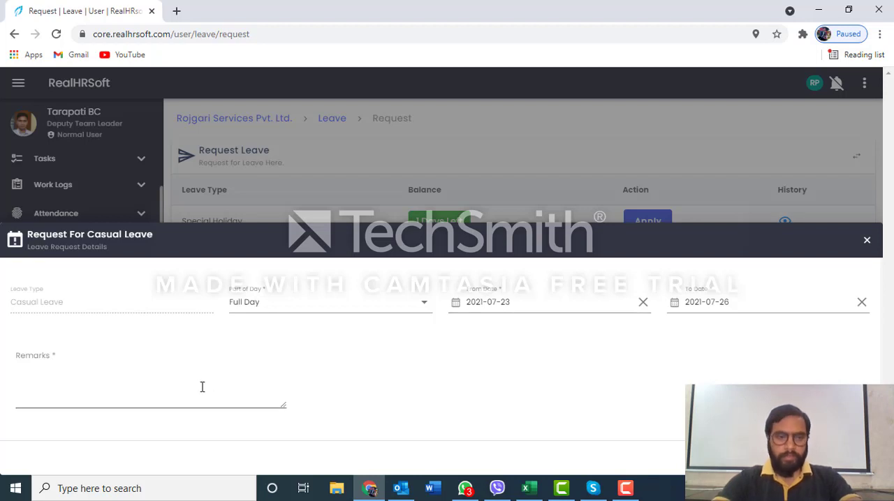
pyautogui.click(140, 395)
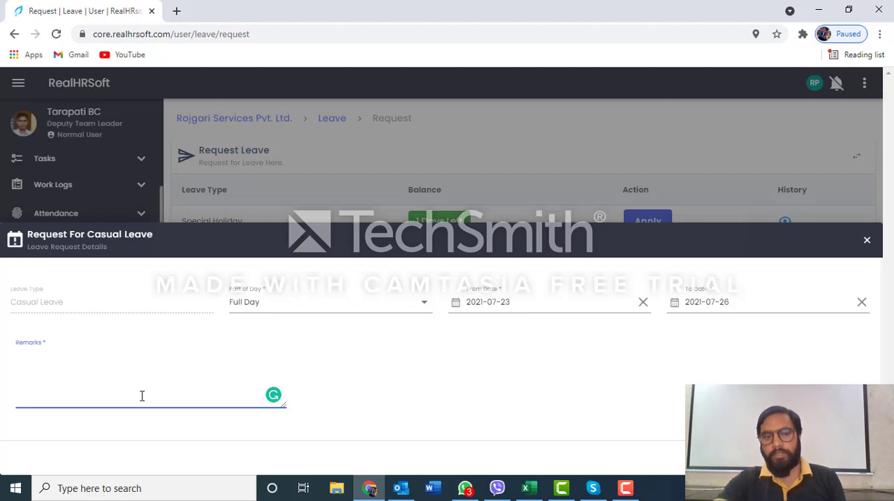
pyautogui.click(867, 241)
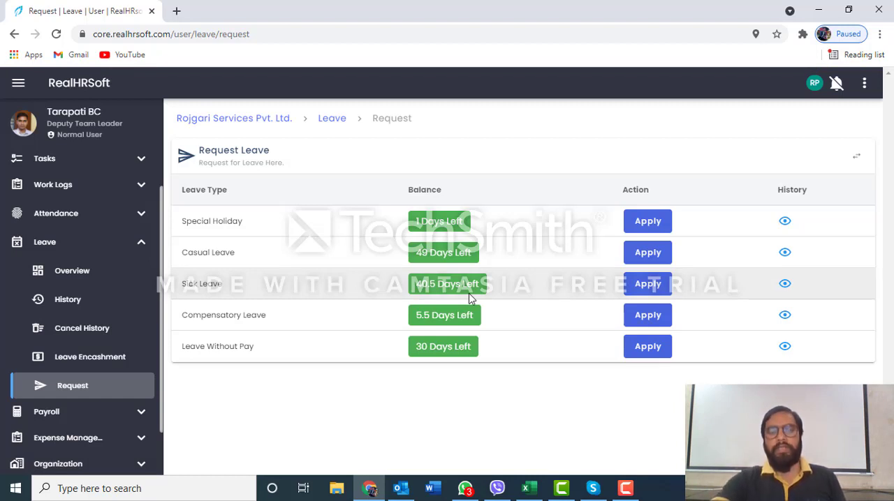
# Start a Sick Leave request, try First Half as its part of day, and set it back to Full Day
pyautogui.click(649, 288)
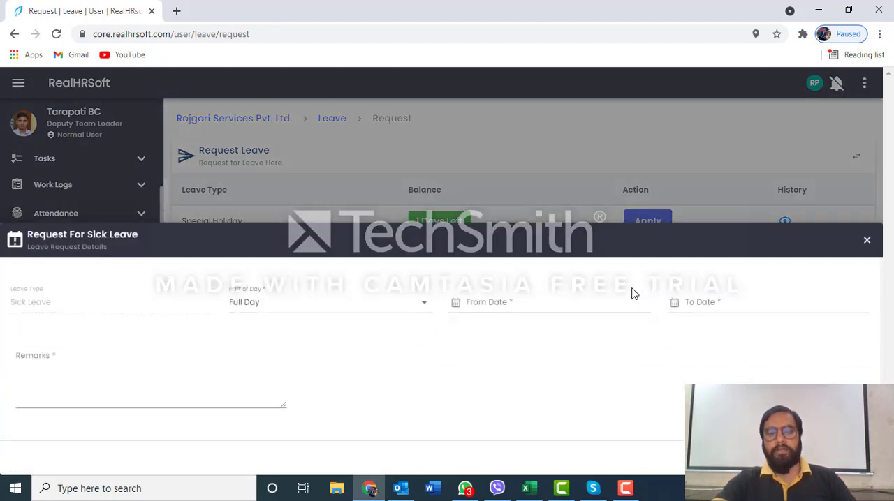
pyautogui.click(384, 307)
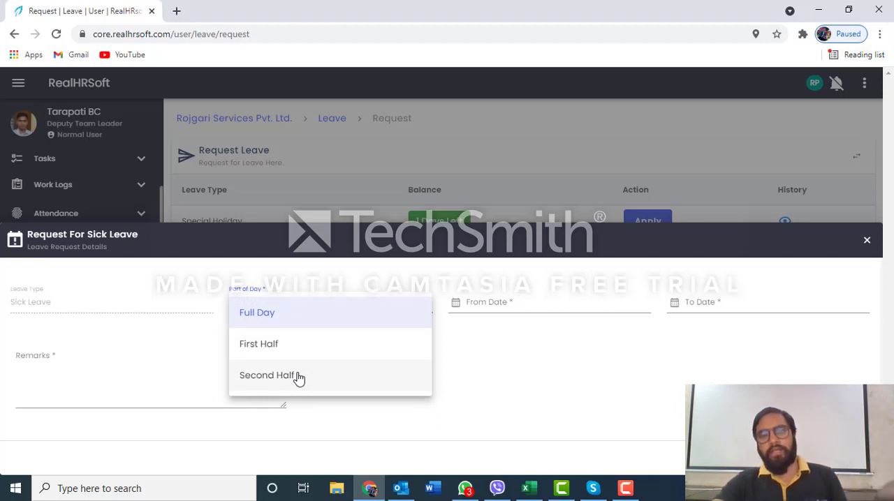
pyautogui.click(287, 345)
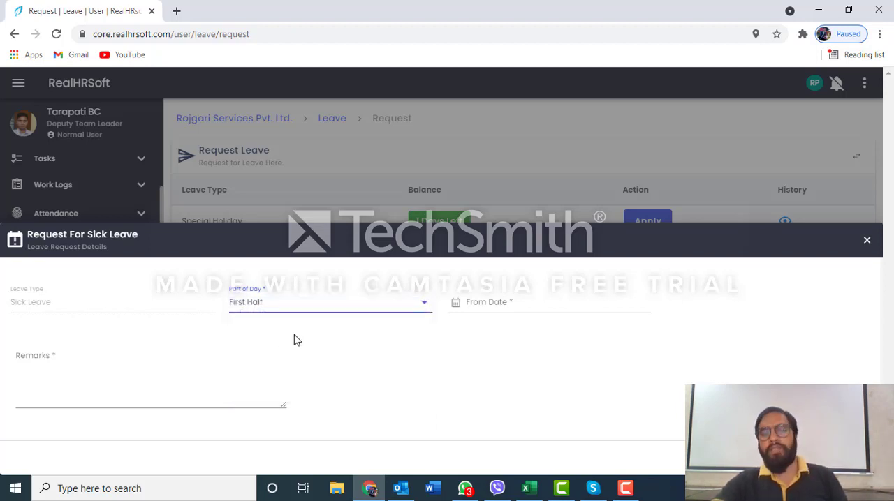
pyautogui.click(563, 303)
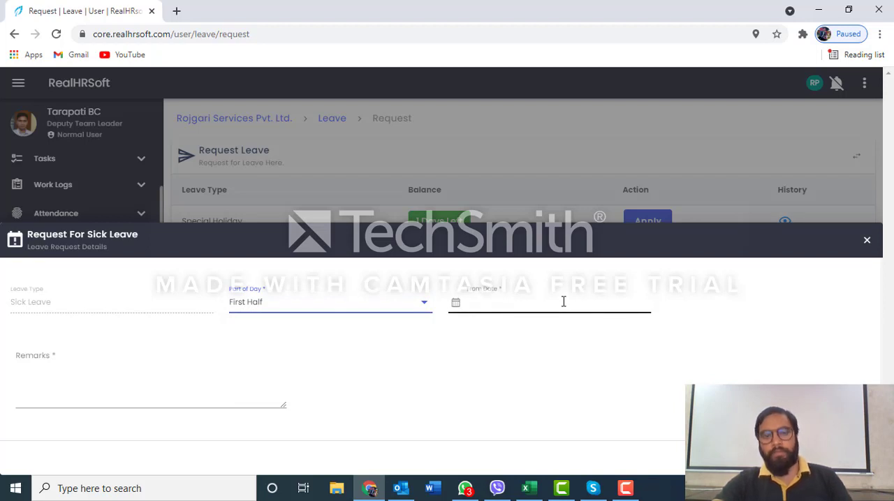
pyautogui.click(350, 351)
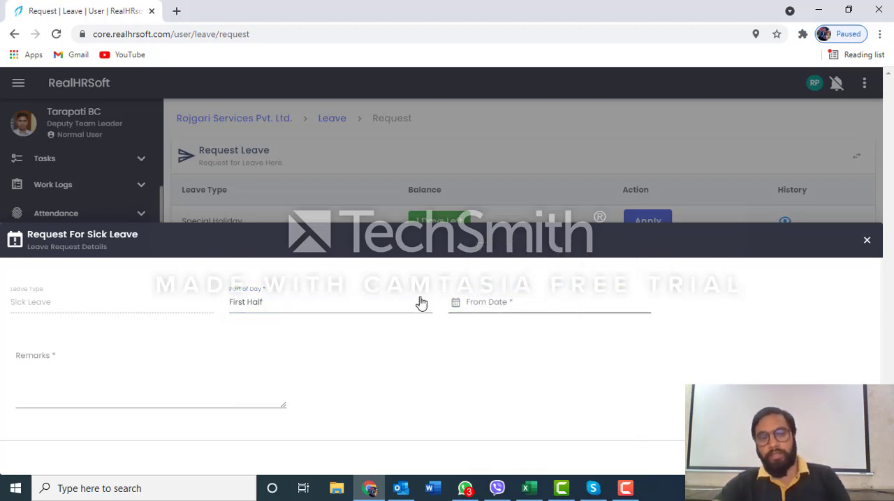
pyautogui.click(392, 303)
pyautogui.click(308, 314)
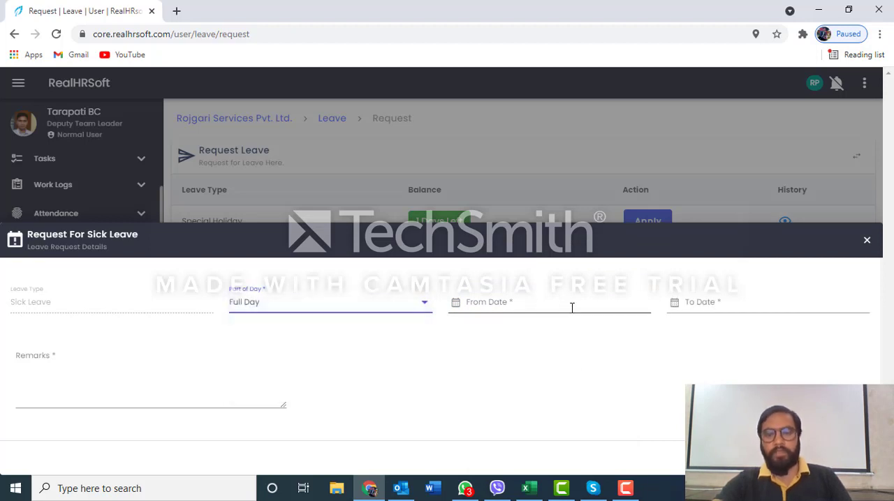
# Look at the date selection of the Sick Leave request and close the request without submitting it
pyautogui.click(573, 305)
pyautogui.click(729, 305)
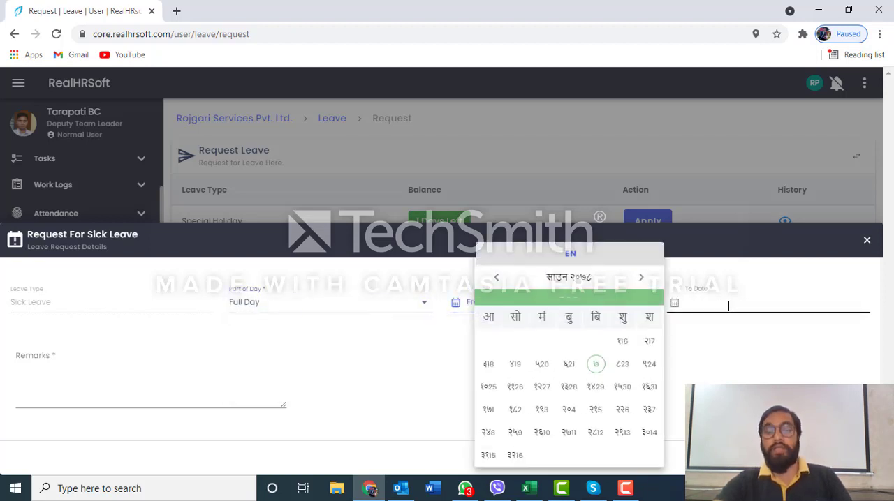
pyautogui.click(577, 373)
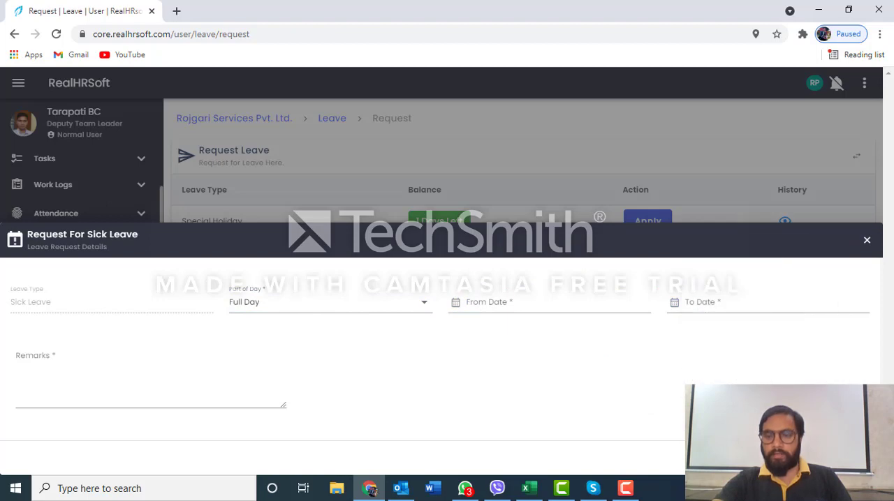
pyautogui.click(867, 240)
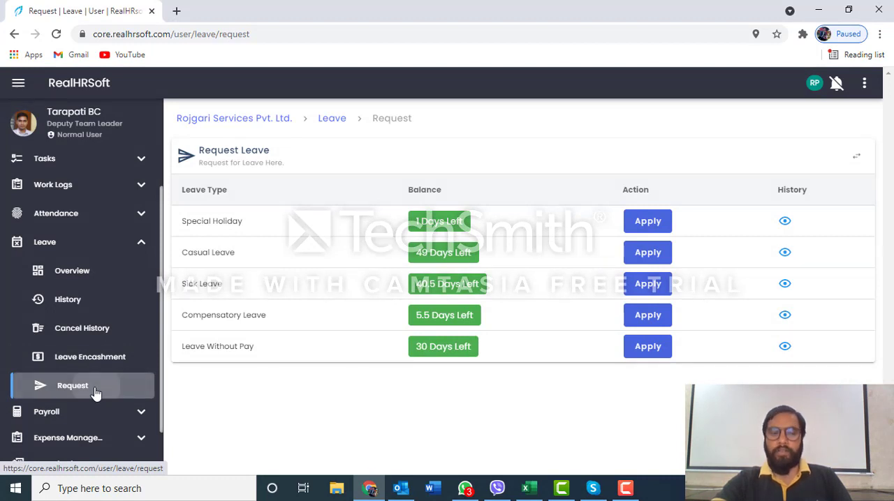
# Return to the noticeboard and open the signed-in employee's own profile page
pyautogui.scroll(1, 98, 370)
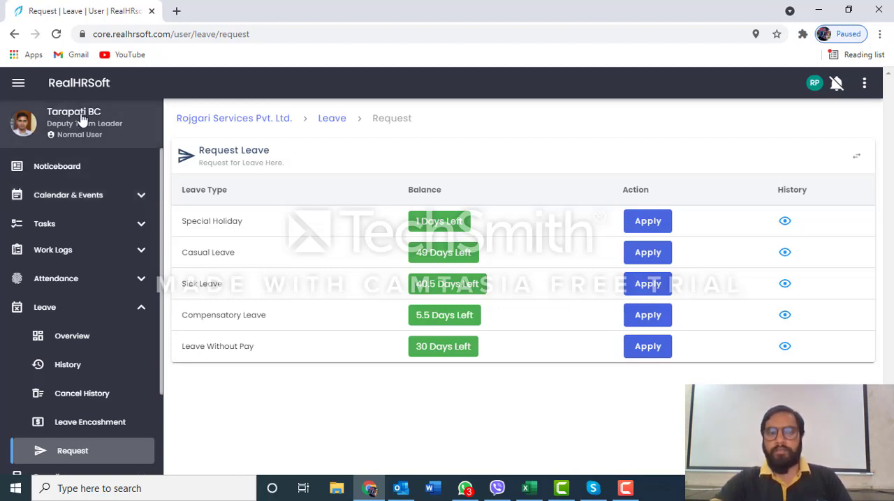
pyautogui.click(85, 171)
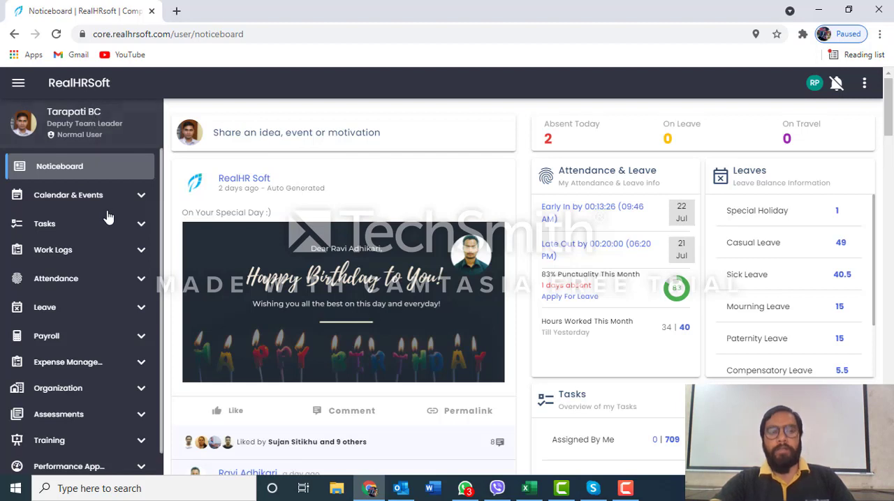
pyautogui.click(81, 128)
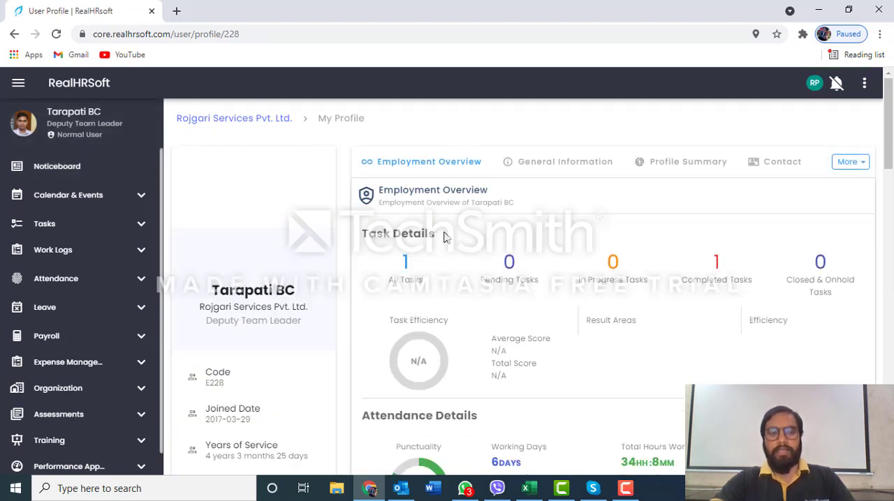
# Look through the profile's personal details, supervisor, leave details and employment history in the Employment Overview
pyautogui.scroll(-2, 444, 237)
pyautogui.scroll(-1, 229, 308)
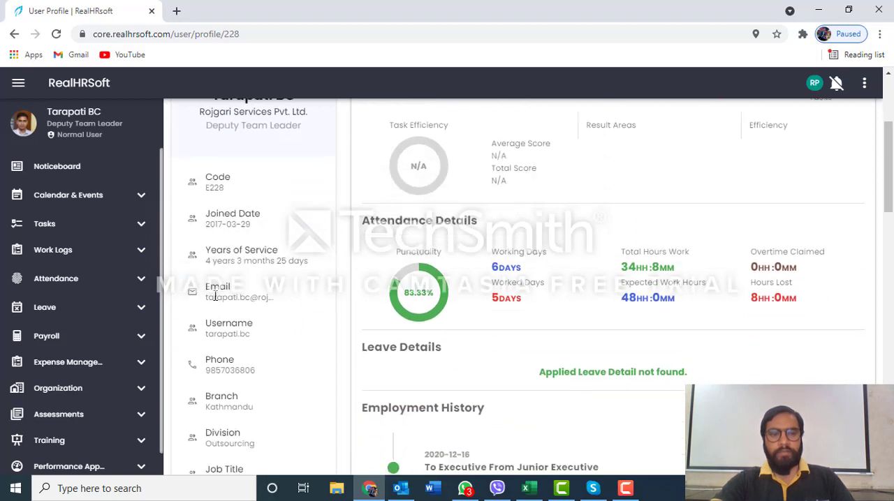
pyautogui.scroll(-1, 221, 269)
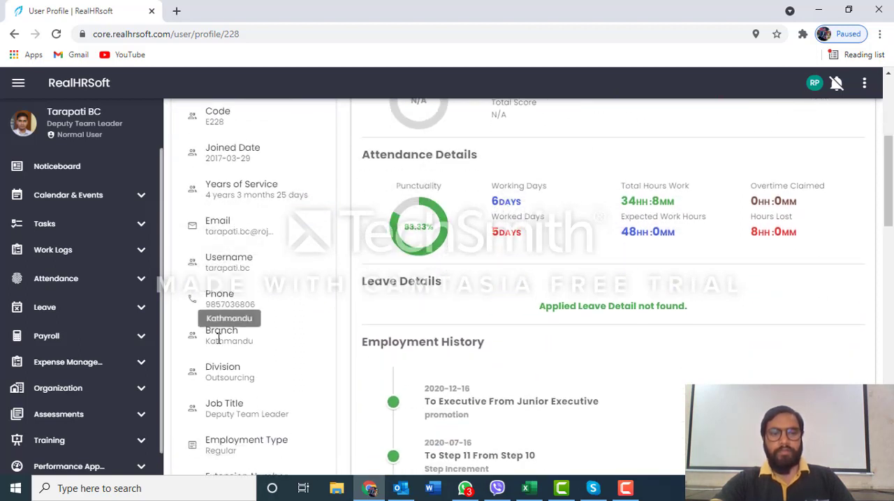
pyautogui.scroll(-1, 225, 317)
pyautogui.scroll(-1, 229, 342)
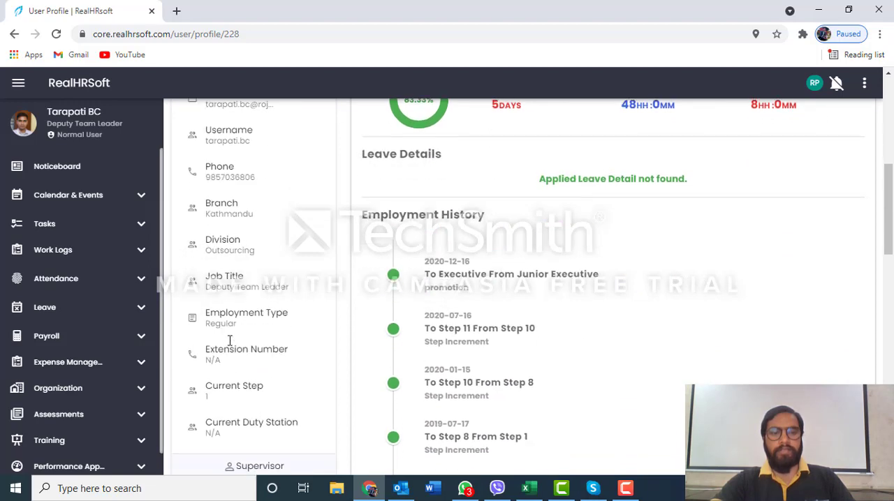
pyautogui.scroll(-2, 227, 335)
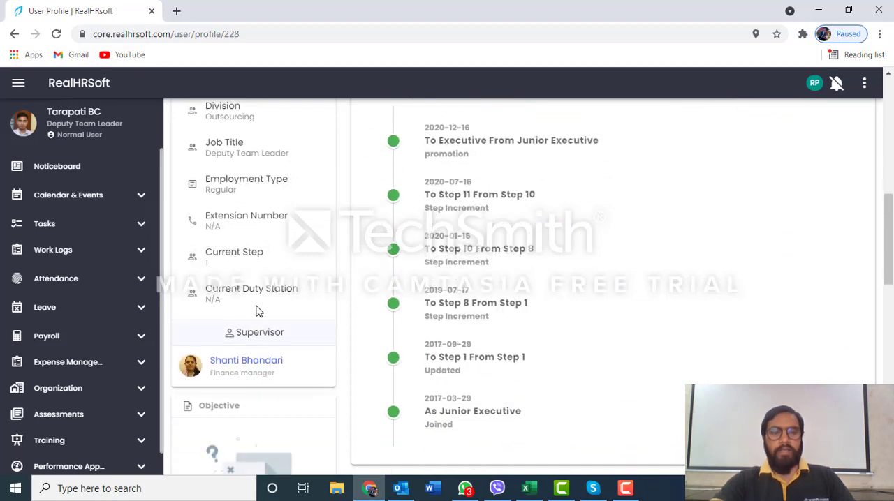
pyautogui.scroll(-2, 250, 307)
pyautogui.scroll(4, 501, 291)
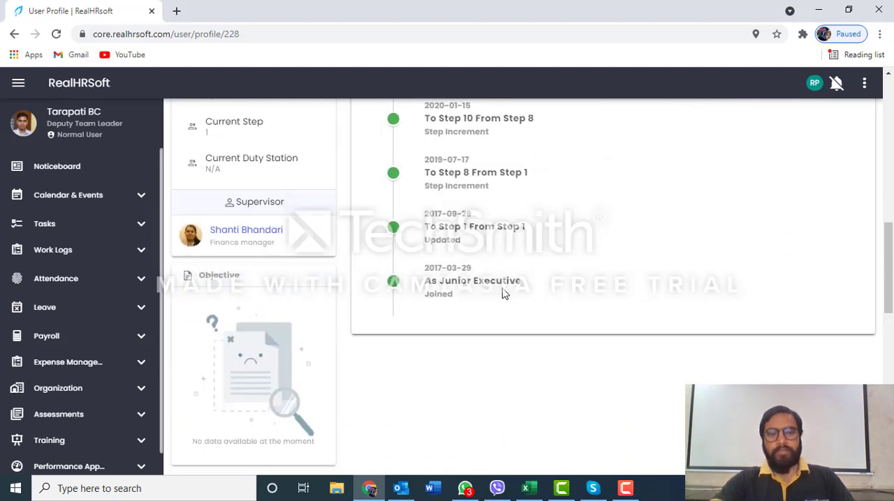
pyautogui.scroll(5, 503, 294)
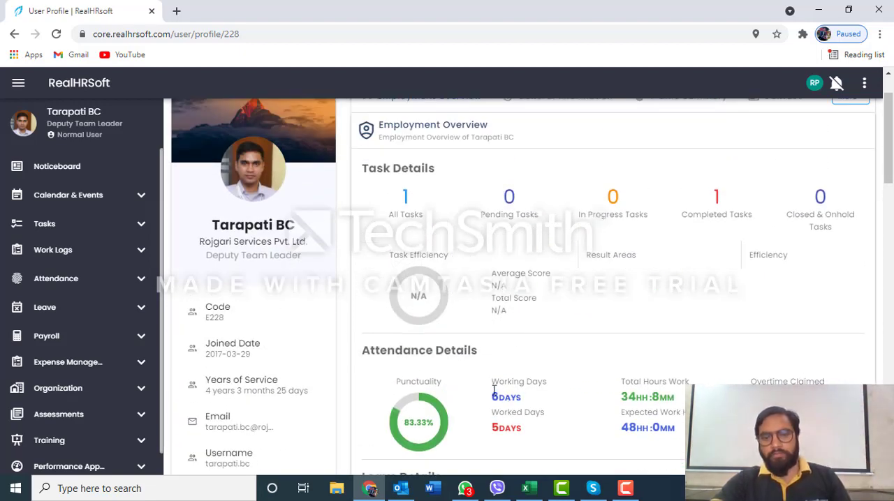
# Examine the working days and total hours in the attendance details, and open the profile's General Information
pyautogui.moveTo(492, 382); pyautogui.dragTo(518, 386)
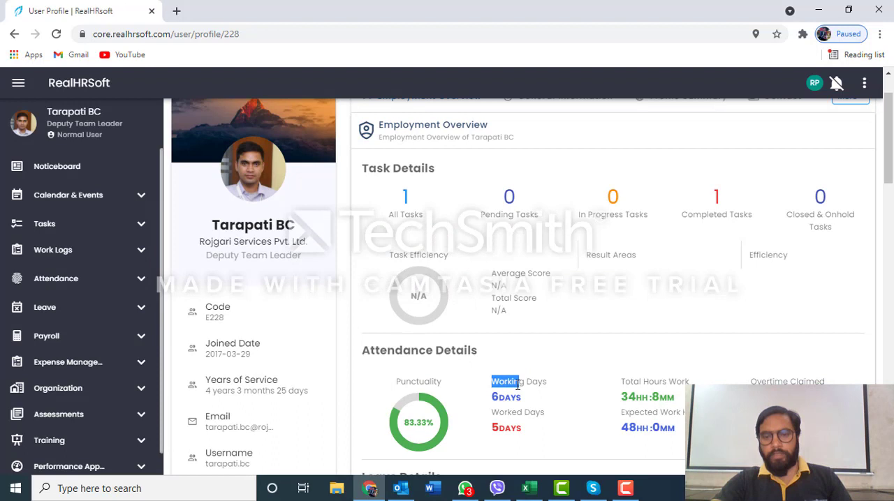
pyautogui.click(642, 383)
pyautogui.scroll(-1, 644, 382)
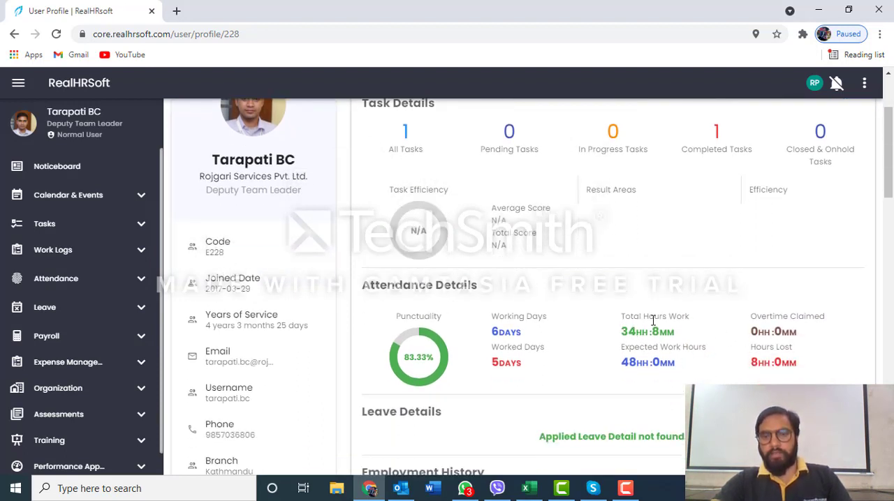
pyautogui.scroll(2, 580, 312)
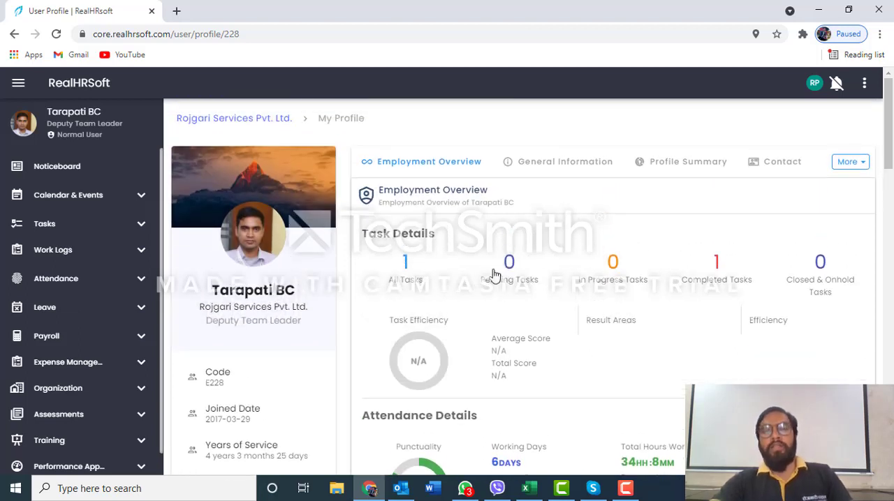
pyautogui.click(552, 165)
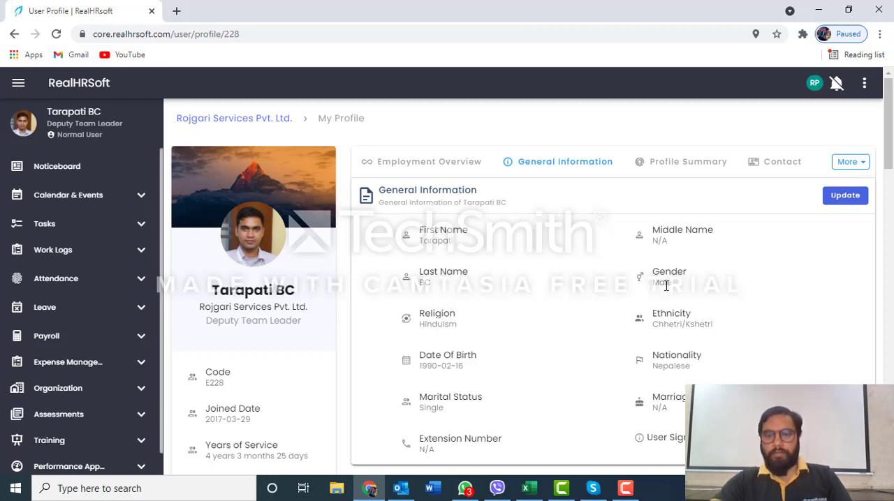
# Review the profile's General Information and open it for updating to look through the editable fields
pyautogui.scroll(-1, 597, 345)
pyautogui.scroll(-3, 598, 346)
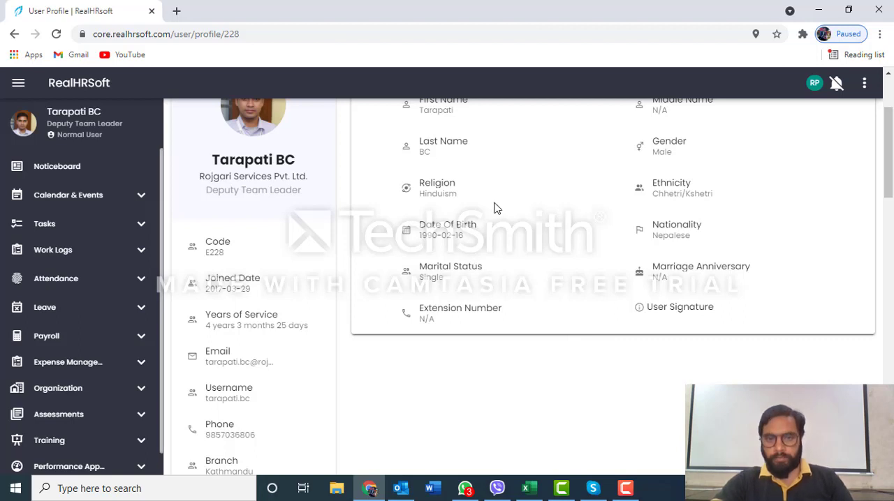
pyautogui.scroll(1, 494, 208)
pyautogui.scroll(3, 494, 208)
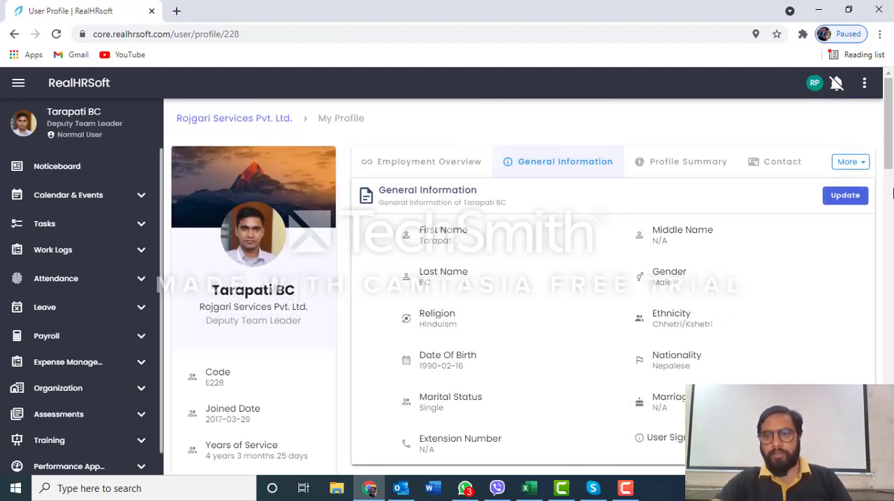
pyautogui.click(847, 196)
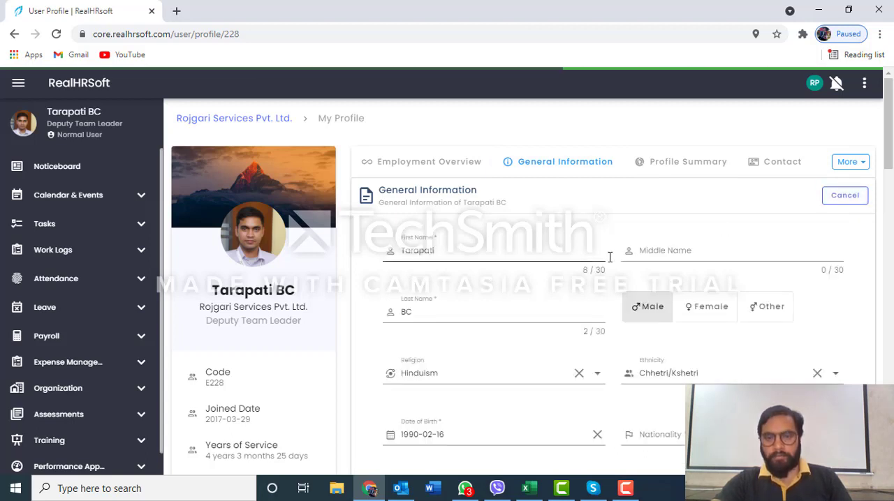
pyautogui.scroll(-1, 483, 293)
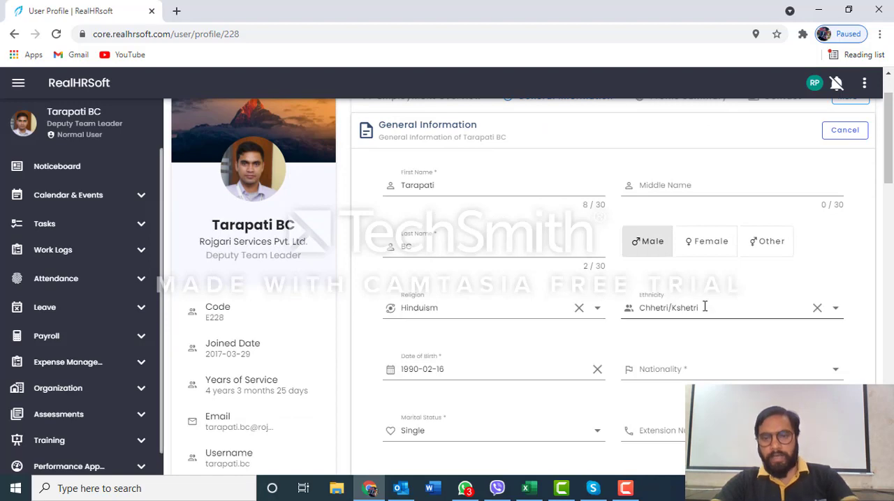
pyautogui.scroll(-1, 704, 306)
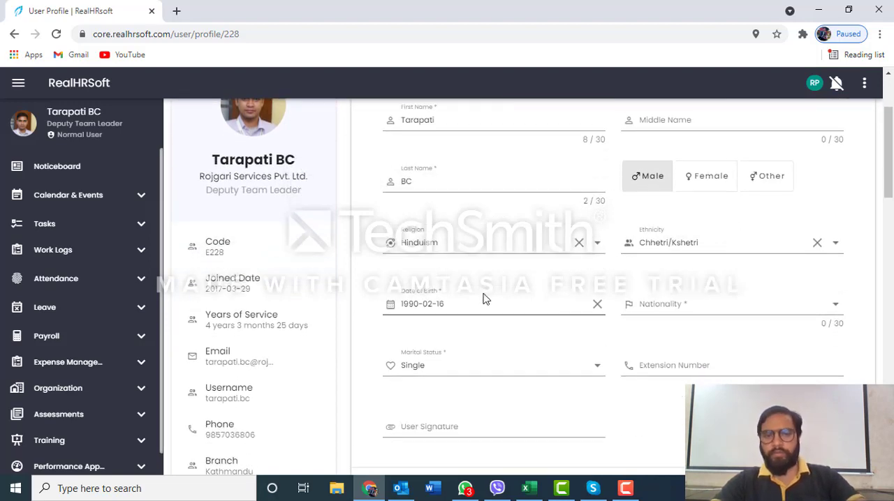
pyautogui.scroll(-4, 487, 299)
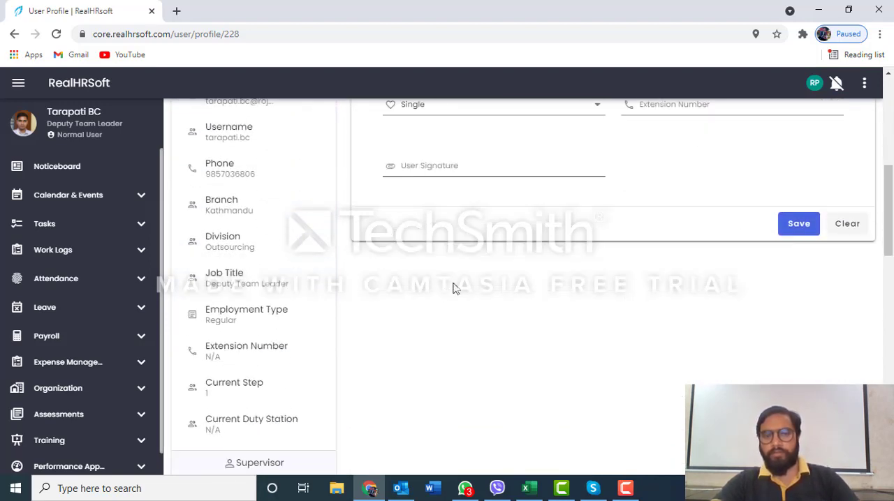
# Look at the User Signature image upload, browse the Desktop folder, and close the upload without choosing a file
pyautogui.click(485, 168)
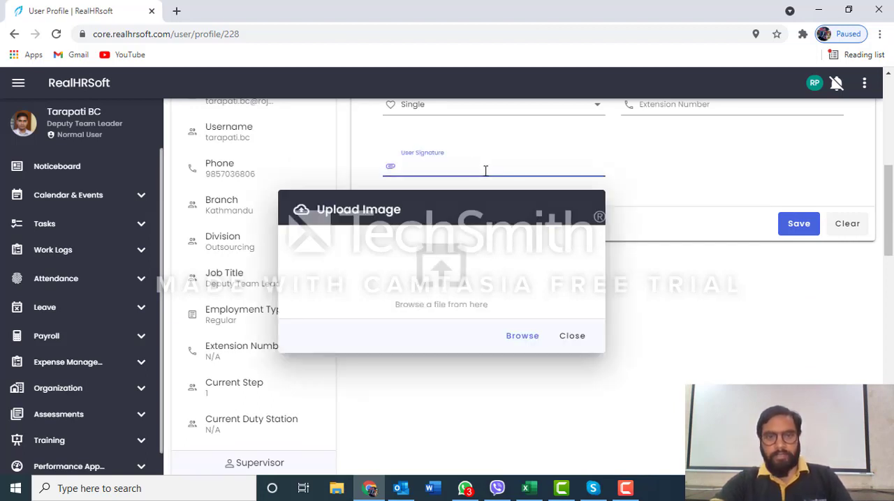
pyautogui.click(520, 337)
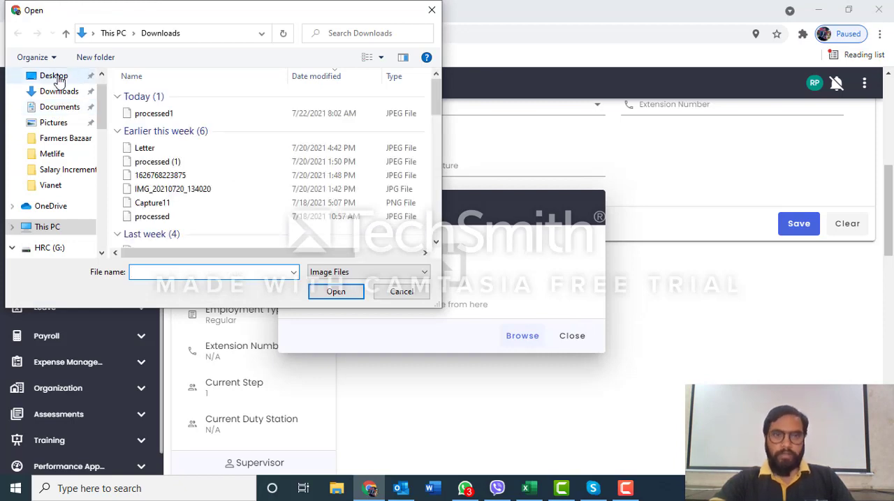
pyautogui.click(54, 76)
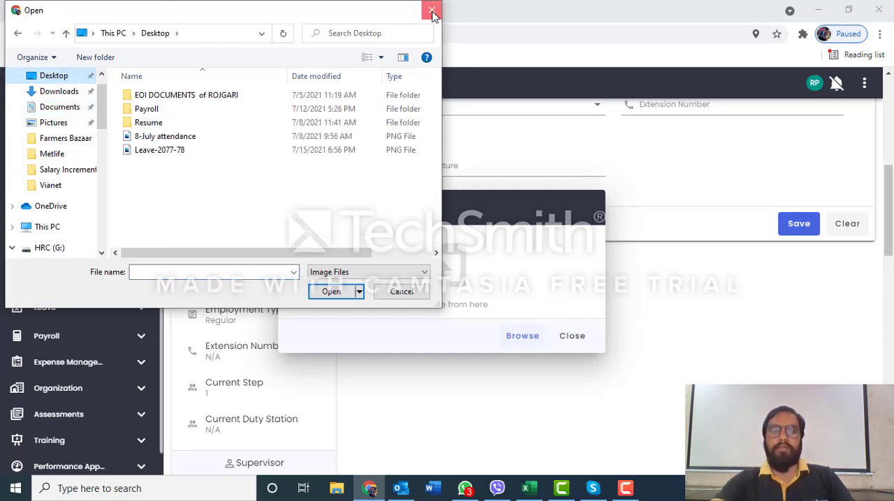
pyautogui.click(432, 10)
pyautogui.click(567, 338)
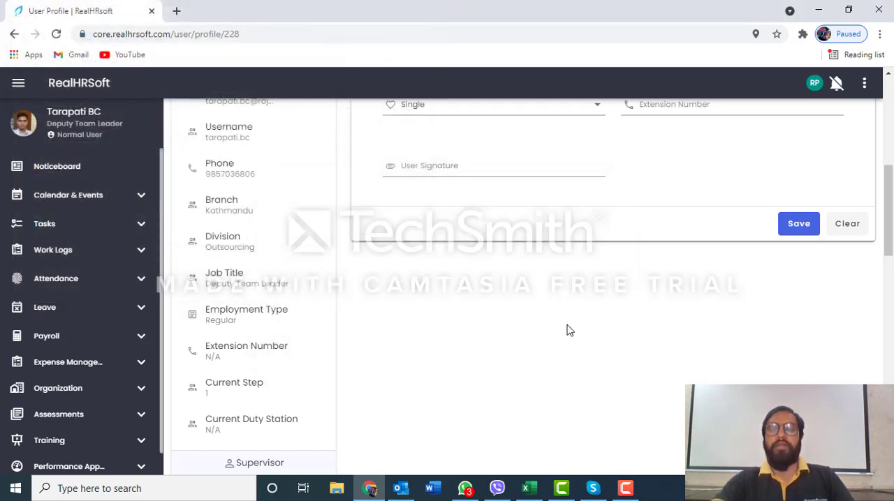
# Open the Profile Summary and examine the profile completeness details along with the settings and packages
pyautogui.scroll(6, 572, 318)
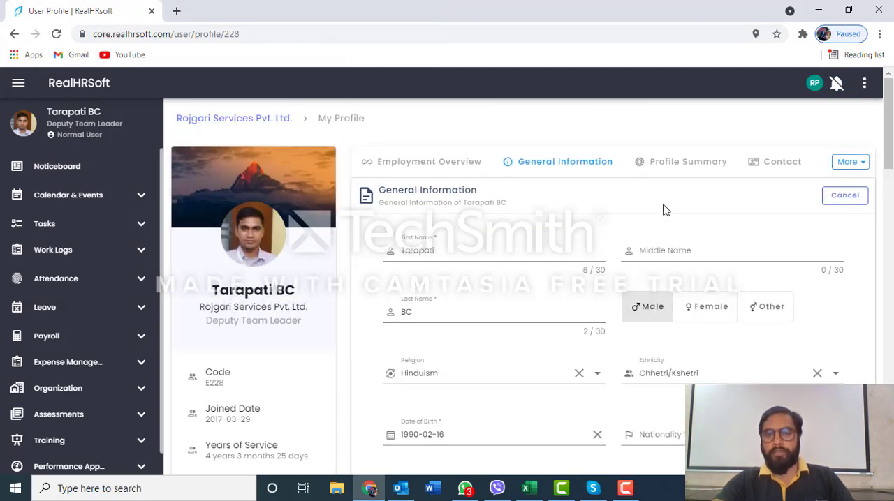
pyautogui.click(685, 163)
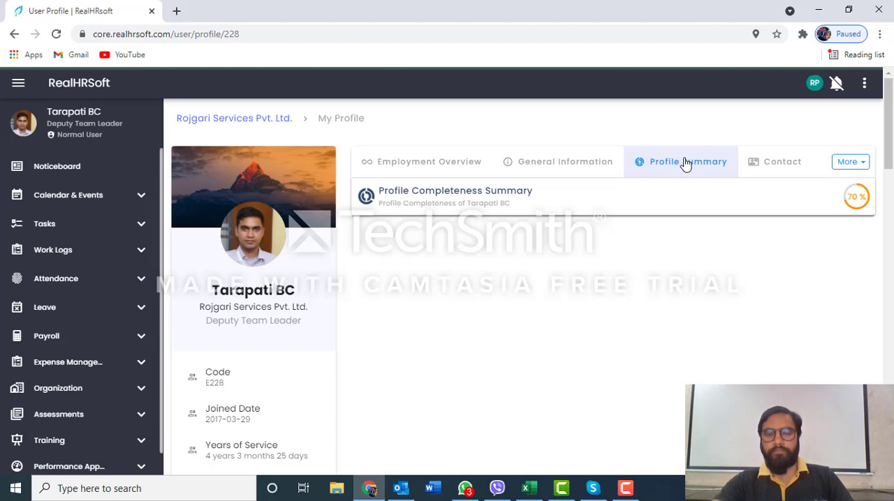
pyautogui.scroll(-1, 554, 234)
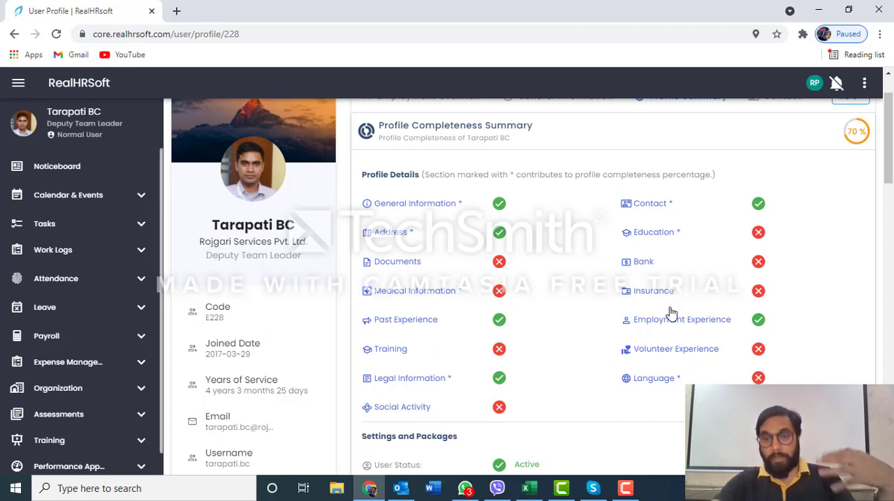
pyautogui.scroll(1, 671, 313)
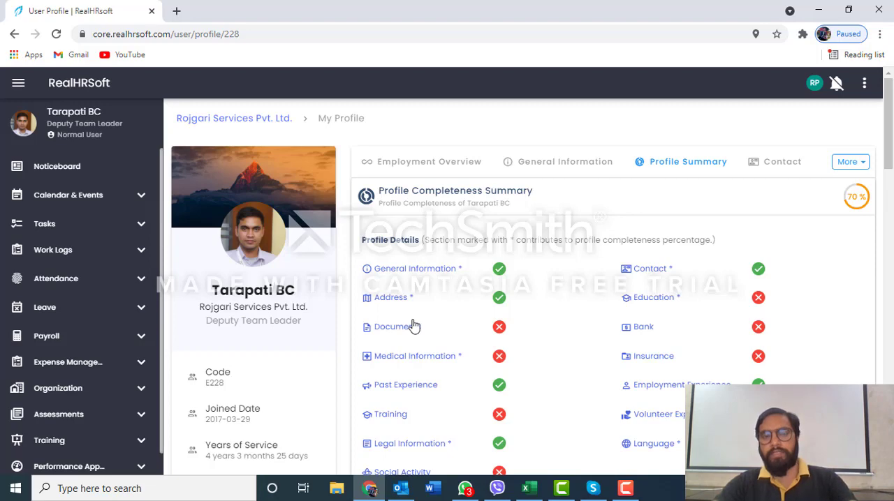
pyautogui.scroll(-10, 438, 303)
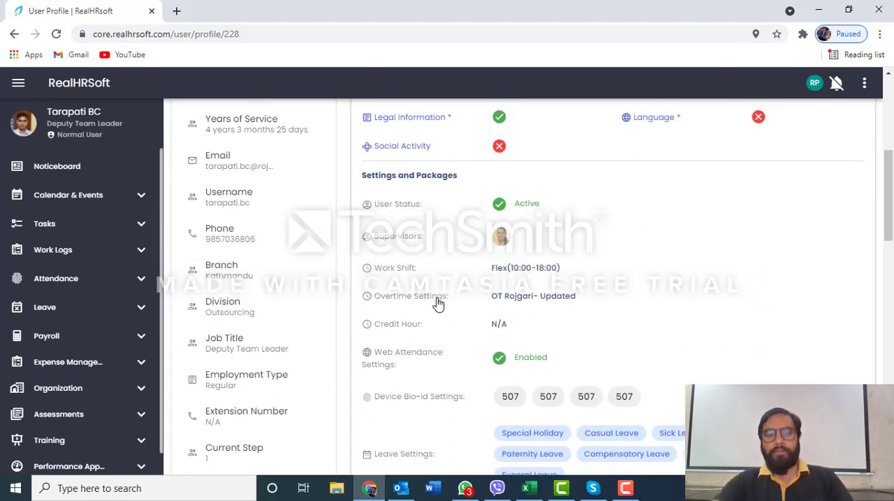
pyautogui.scroll(2, 437, 300)
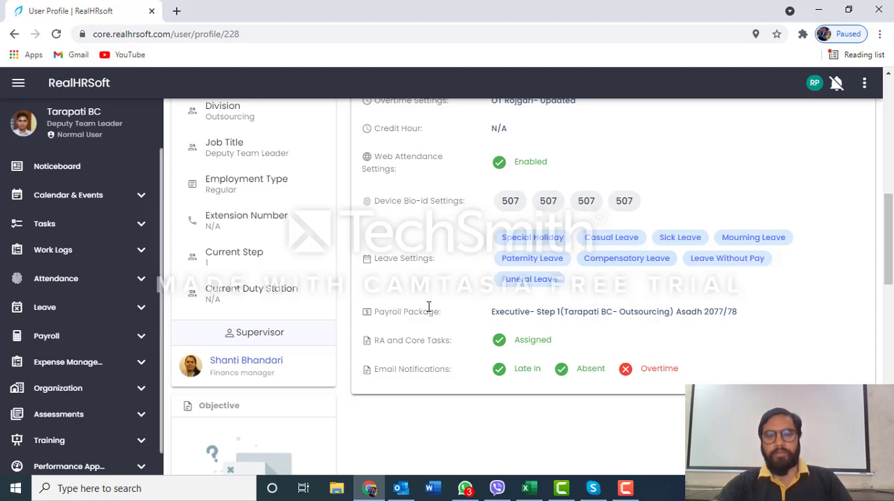
pyautogui.scroll(10, 429, 307)
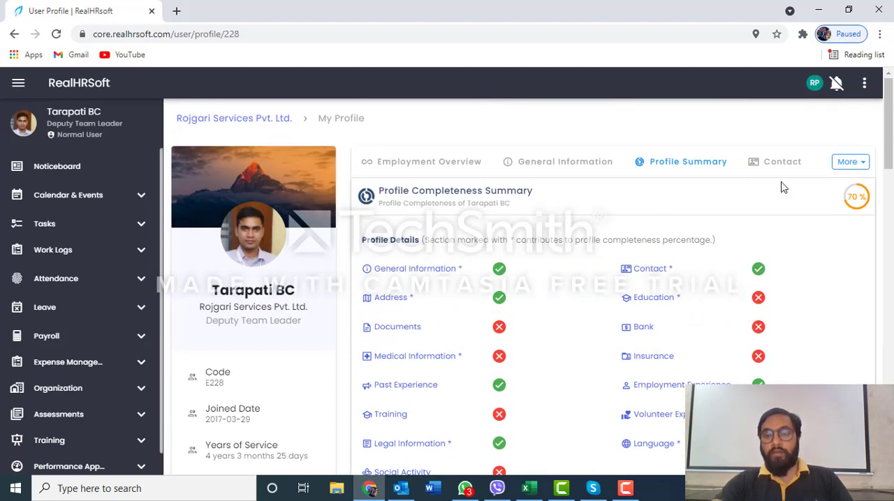
# Open the profile's contact details and start a new contact entry with the relation Self
pyautogui.click(782, 164)
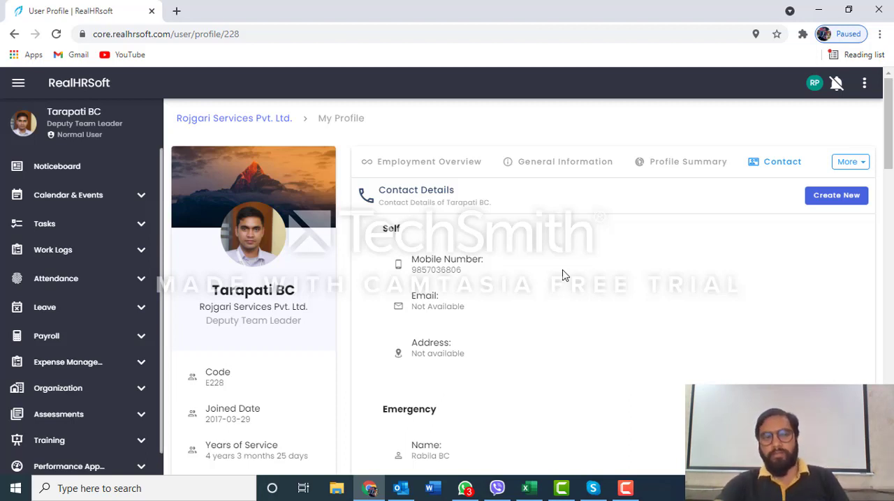
pyautogui.moveTo(493, 279)
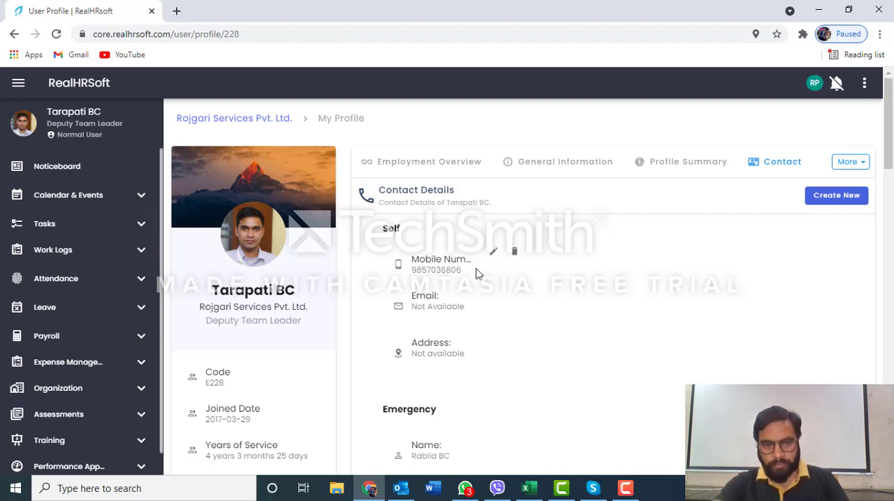
pyautogui.click(837, 201)
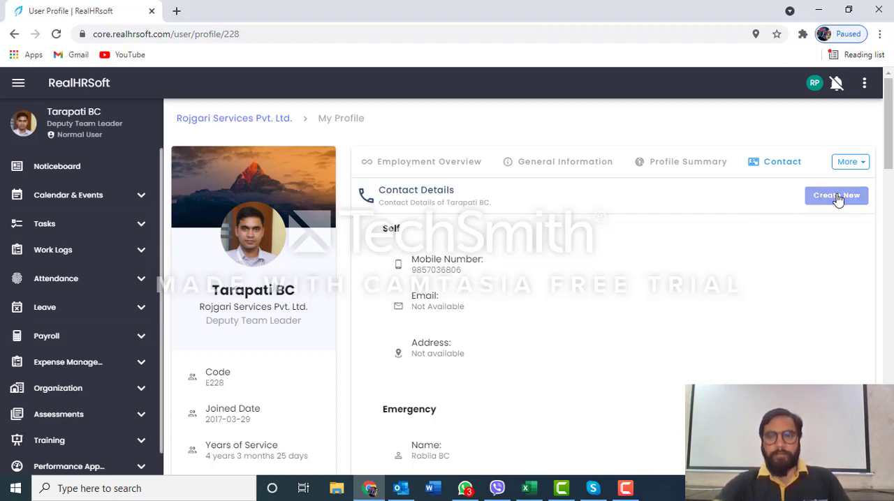
pyautogui.click(493, 256)
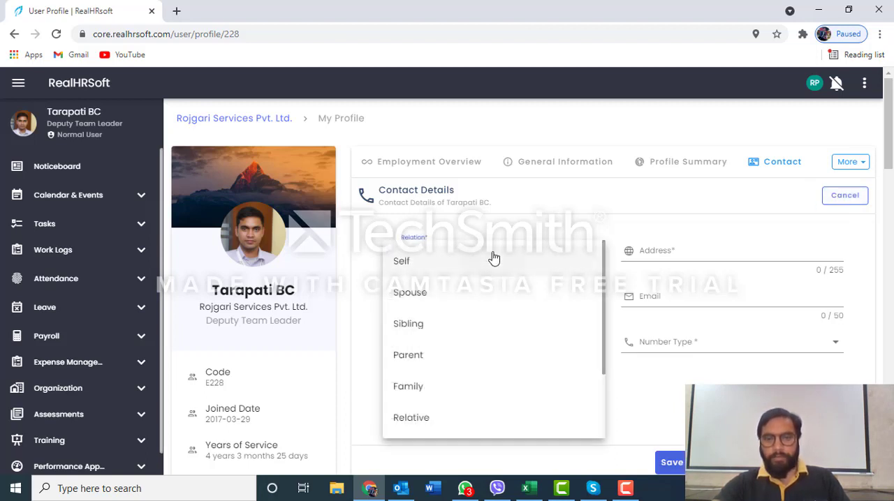
pyautogui.click(494, 259)
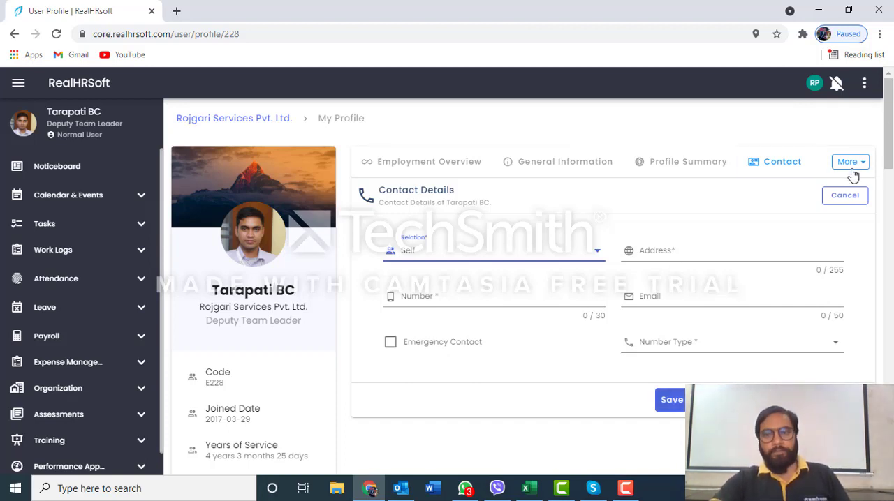
# Leave the unsaved contact entry, revisit General Information and Profile Summary, and return to the contact details
pyautogui.click(781, 164)
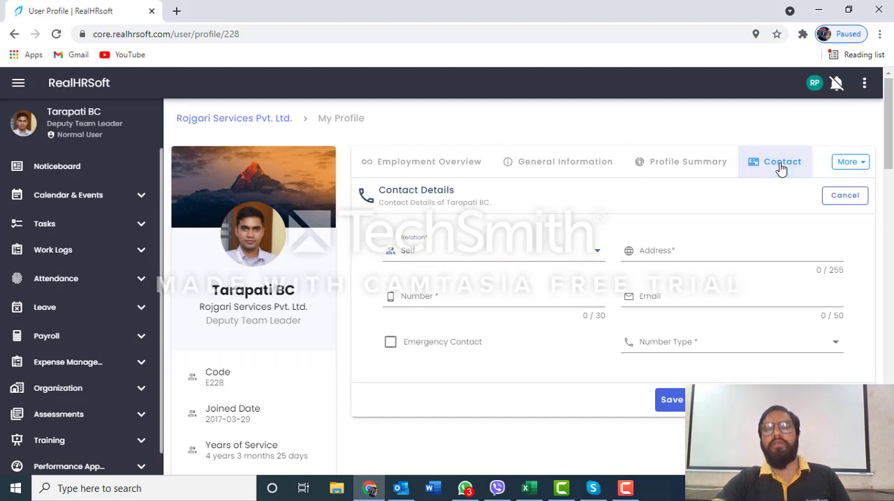
pyautogui.click(552, 165)
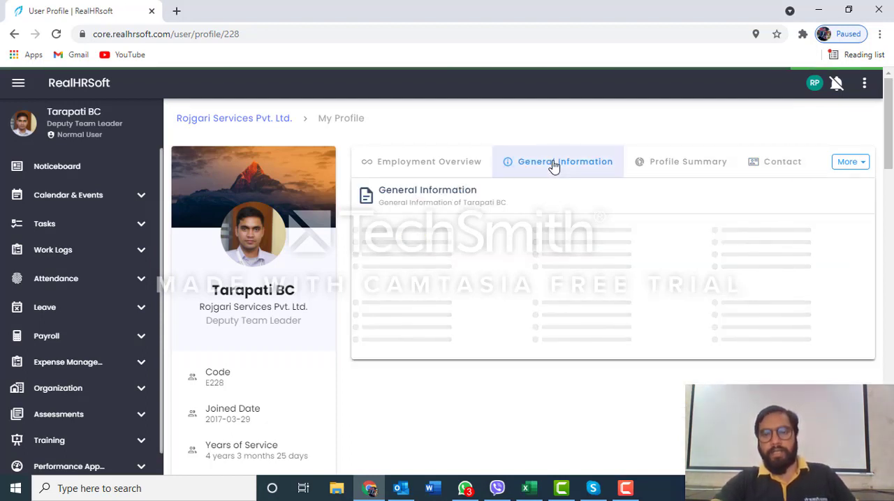
pyautogui.click(695, 169)
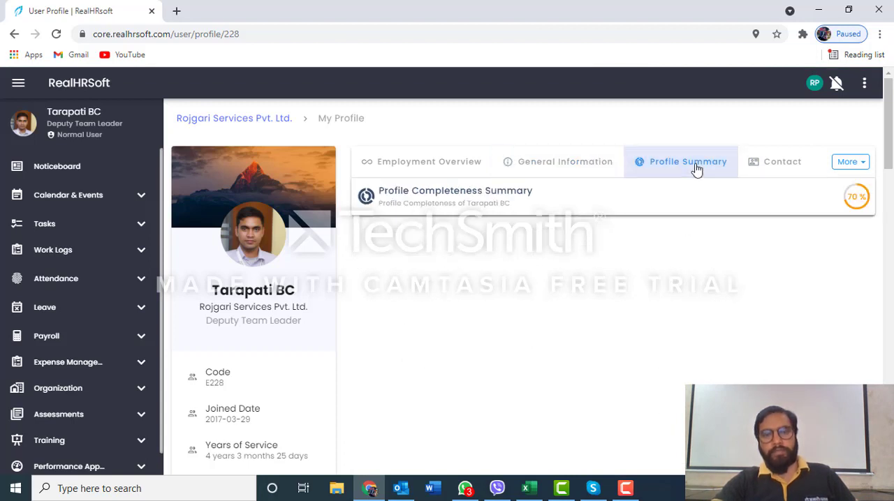
pyautogui.click(785, 171)
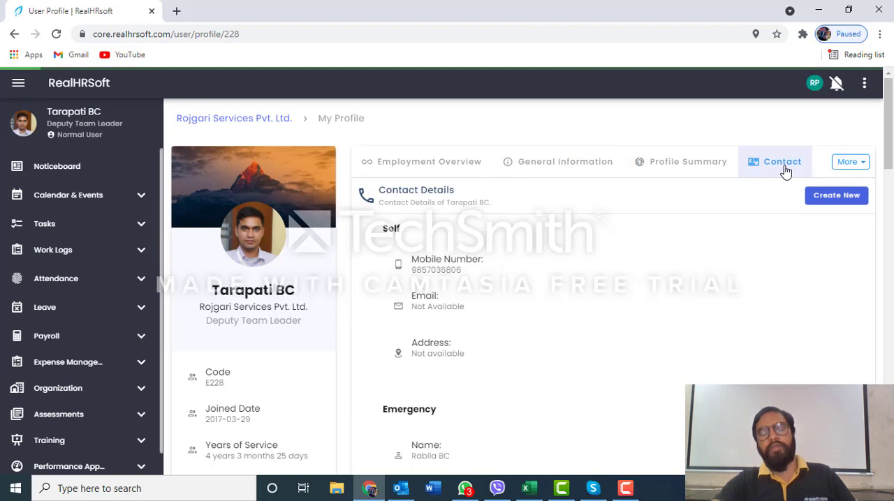
# Open the profile's Address section and look through the type, address, country, city and street fields of a new entry
pyautogui.click(854, 170)
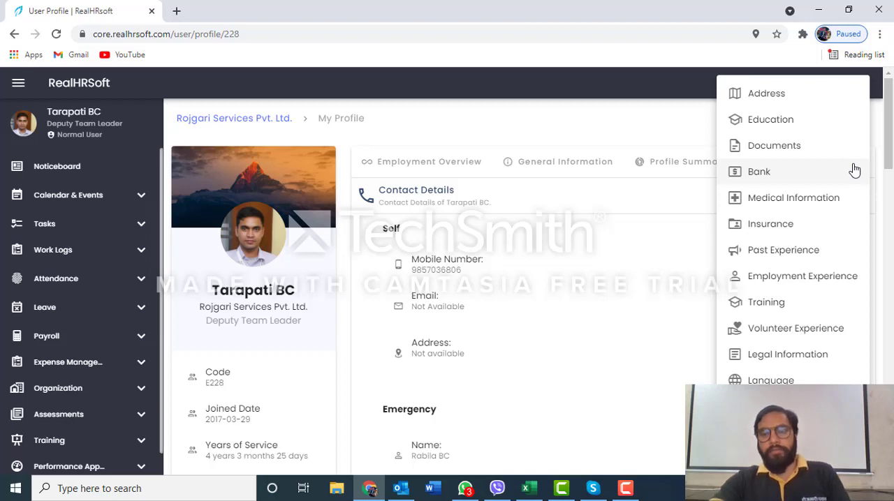
pyautogui.click(773, 101)
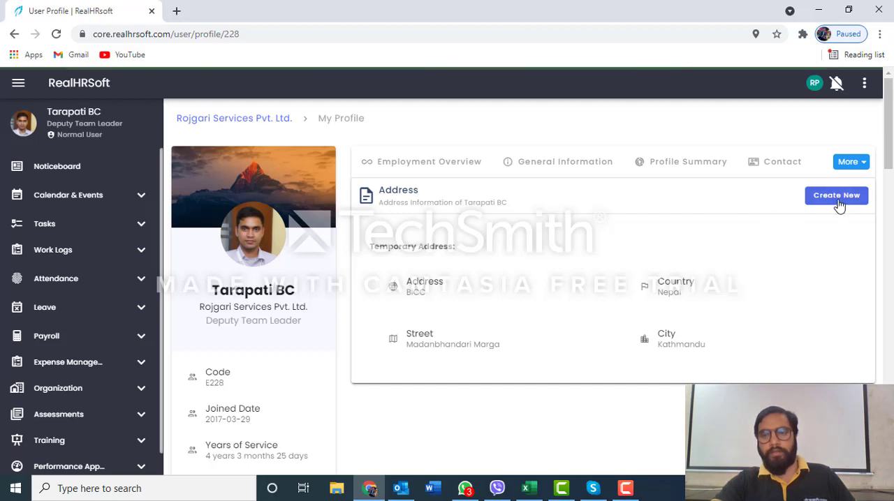
pyautogui.click(838, 200)
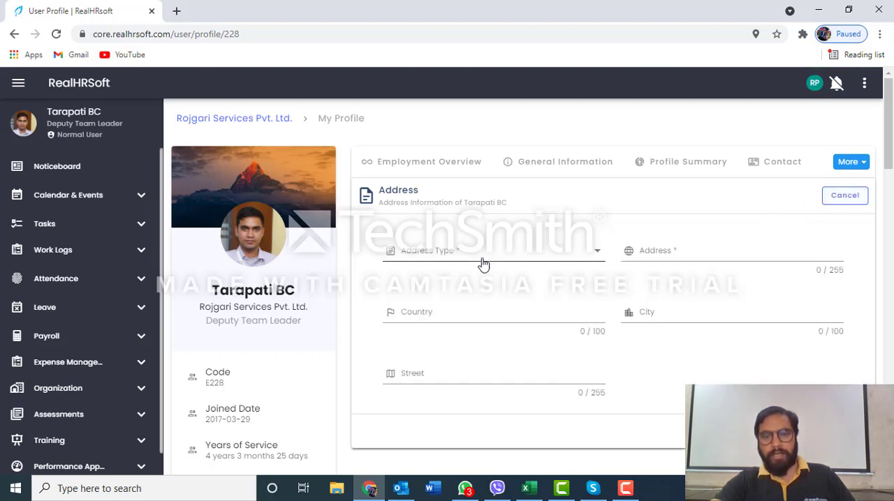
pyautogui.click(509, 254)
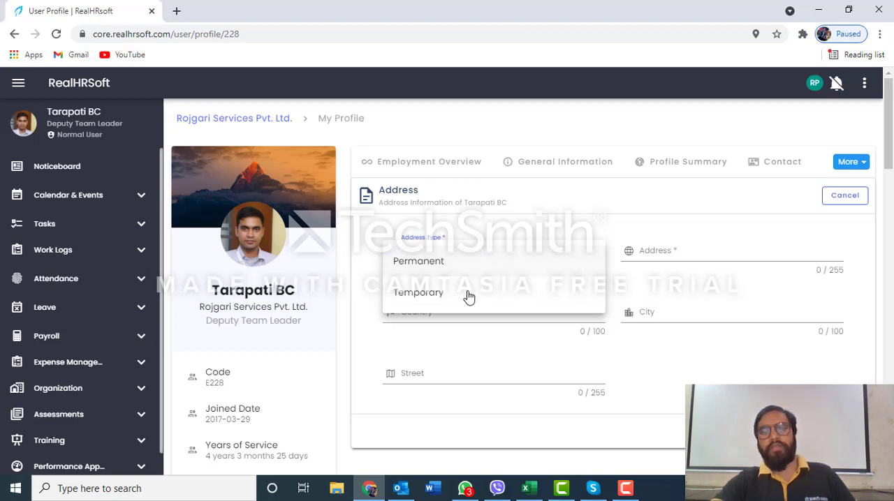
pyautogui.click(672, 252)
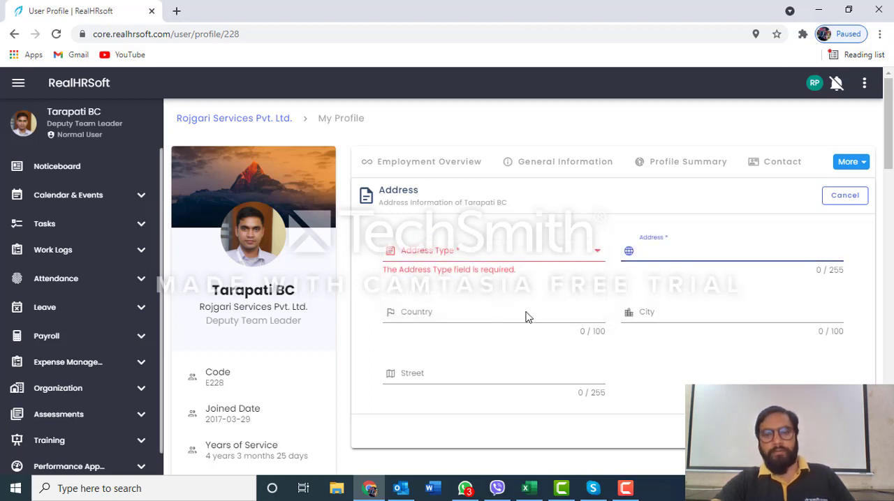
pyautogui.click(493, 314)
pyautogui.click(681, 313)
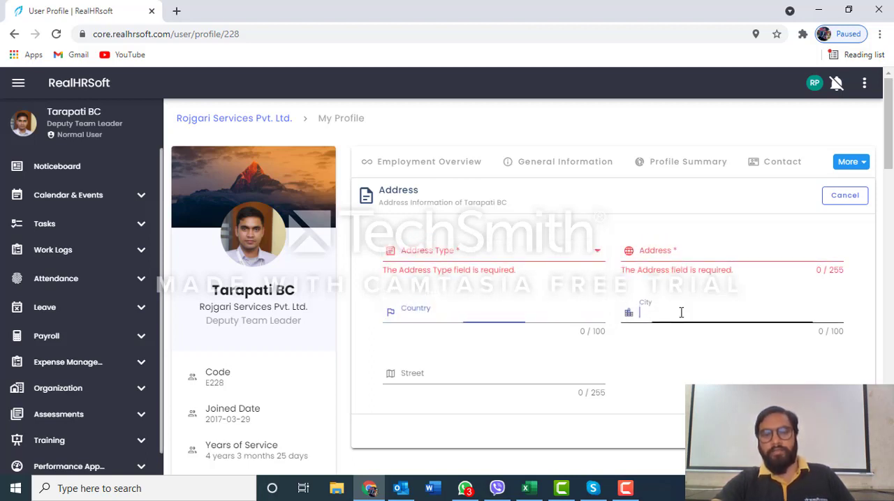
pyautogui.click(473, 381)
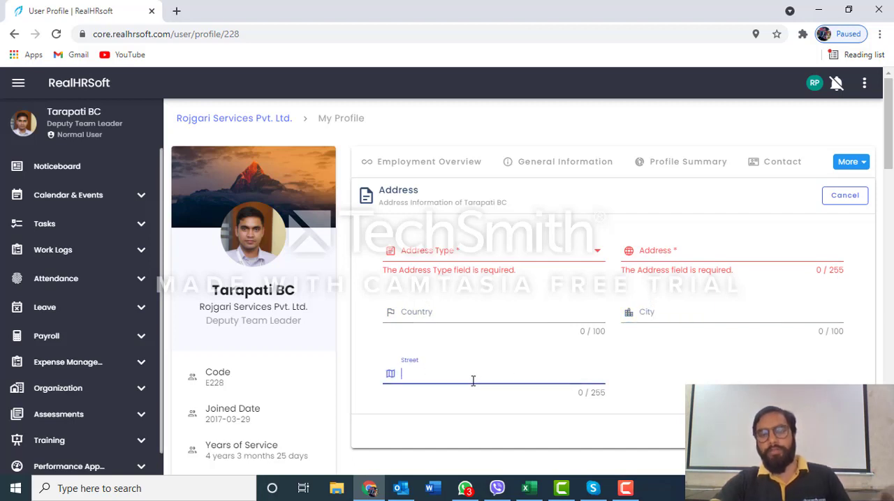
# Leave the unsaved address entry and open the profile's Education Details
pyautogui.click(857, 167)
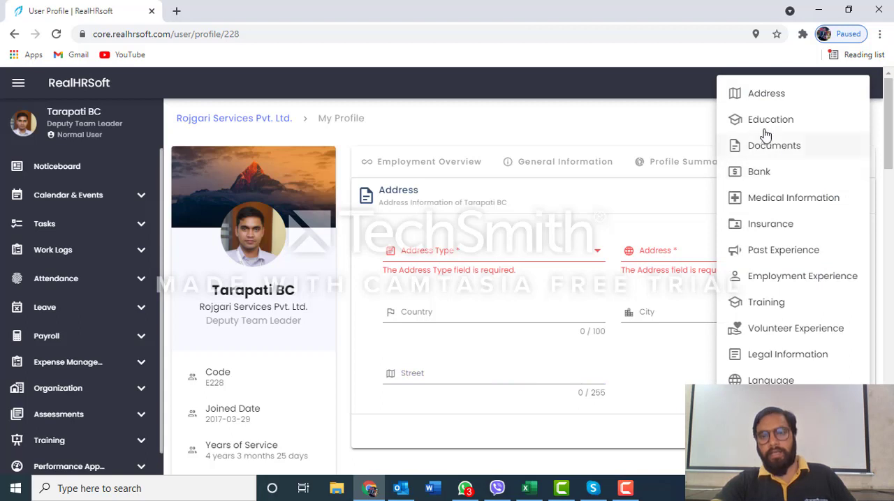
pyautogui.click(764, 126)
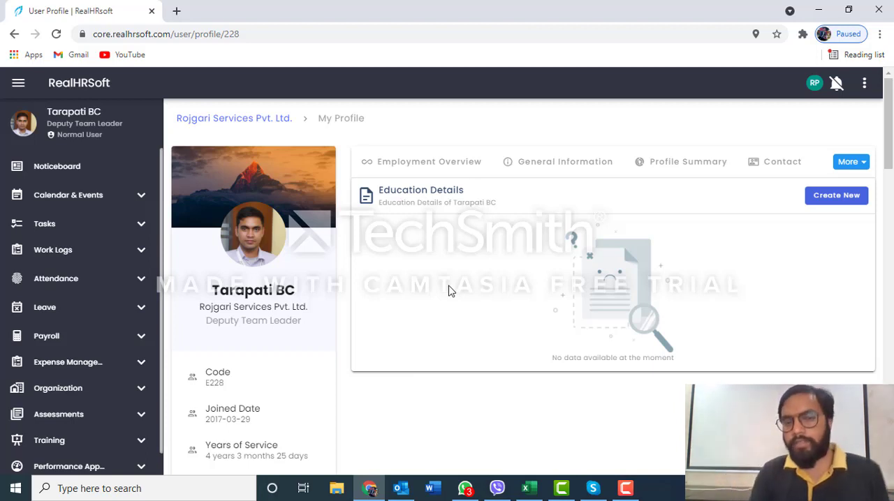
# Start a new Education Details entry and look through its degree, field, institution, university, marks and year fields and its save options
pyautogui.click(842, 198)
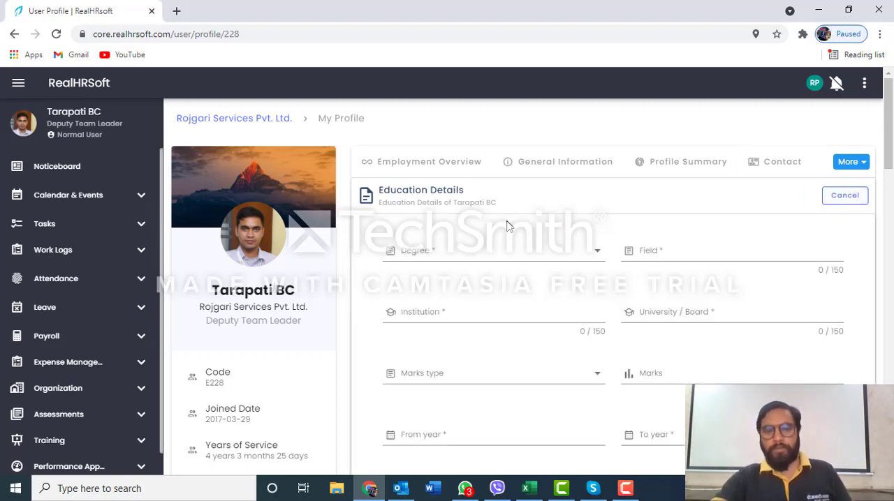
pyautogui.scroll(-2, 508, 225)
pyautogui.scroll(-3, 509, 226)
pyautogui.scroll(4, 509, 226)
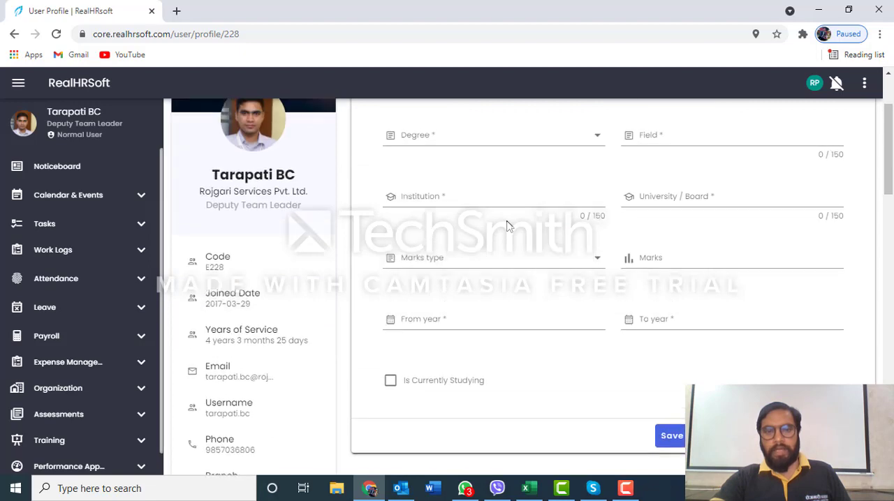
pyautogui.scroll(1, 508, 226)
pyautogui.scroll(-4, 508, 225)
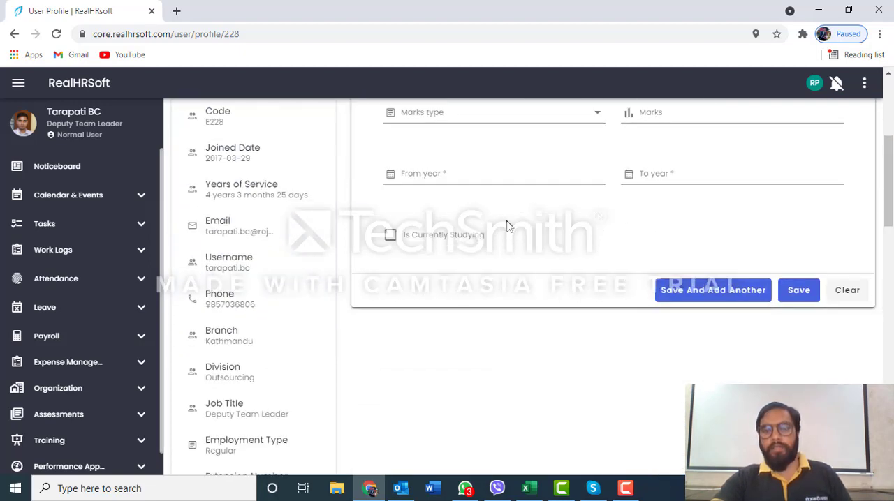
pyautogui.scroll(1, 685, 279)
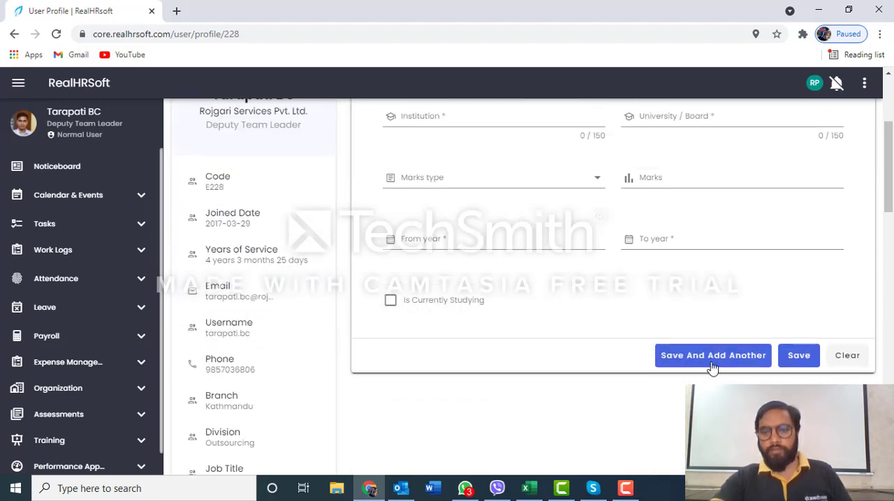
pyautogui.scroll(3, 582, 267)
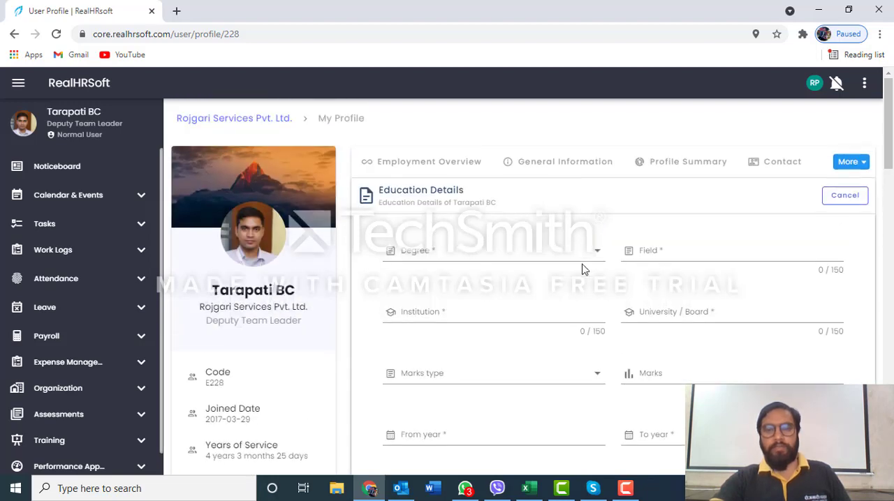
pyautogui.scroll(-1, 584, 270)
pyautogui.scroll(-2, 584, 270)
pyautogui.scroll(-2, 605, 268)
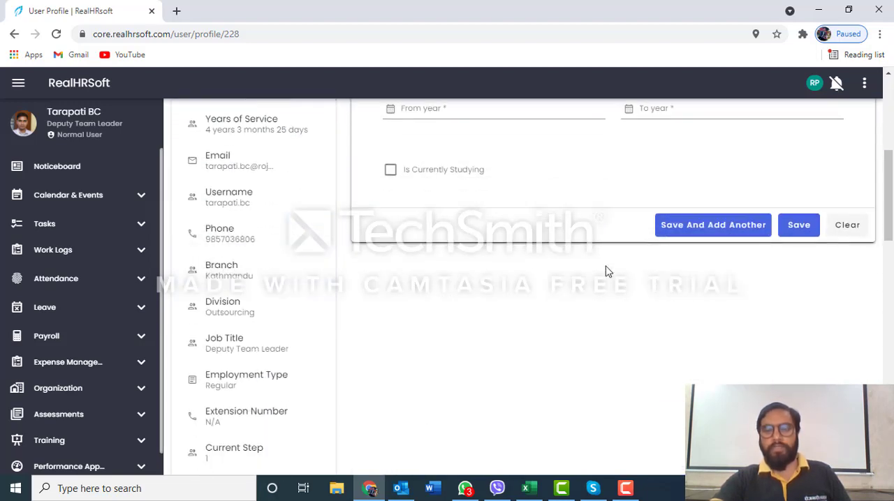
pyautogui.scroll(3, 706, 227)
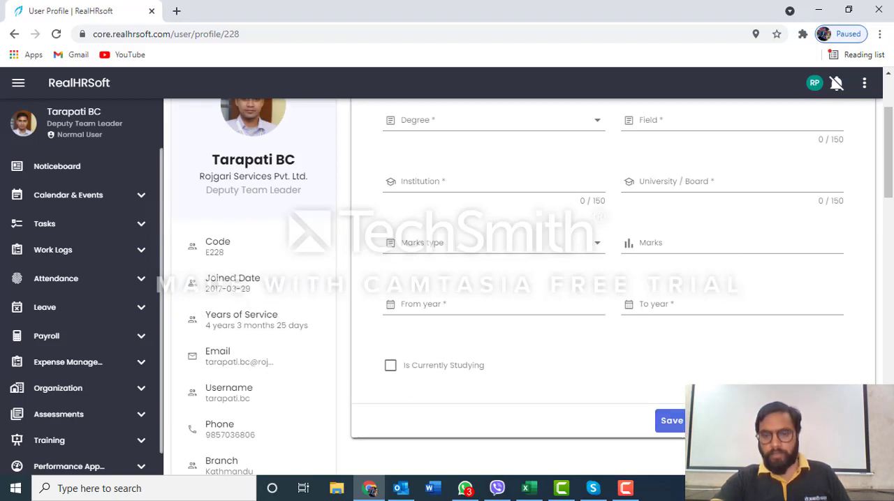
pyautogui.scroll(2, 692, 276)
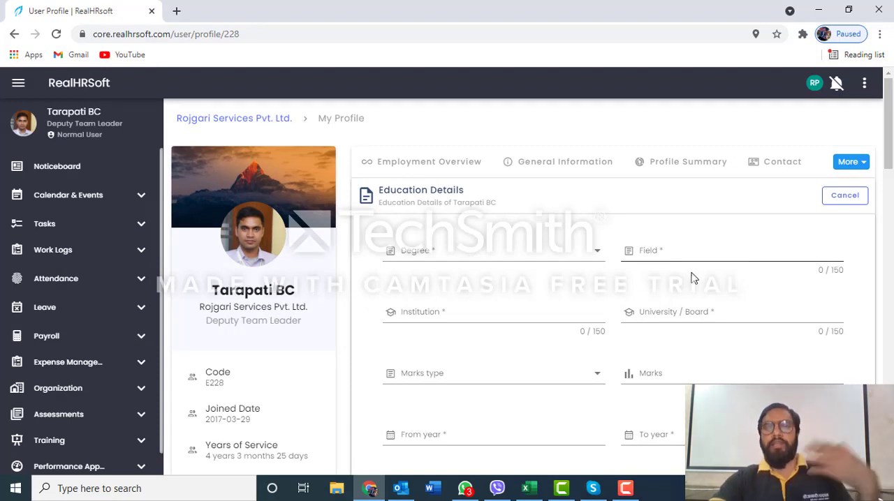
pyautogui.scroll(-3, 692, 278)
pyautogui.scroll(-1, 694, 286)
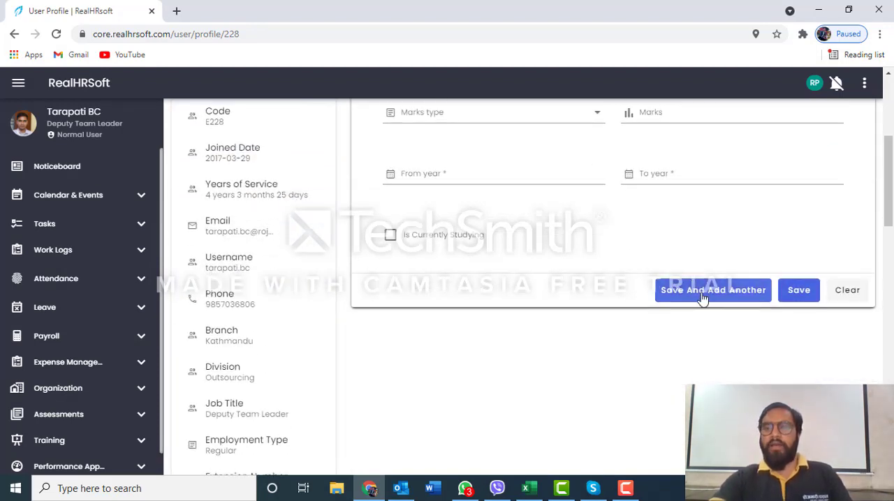
pyautogui.click(705, 290)
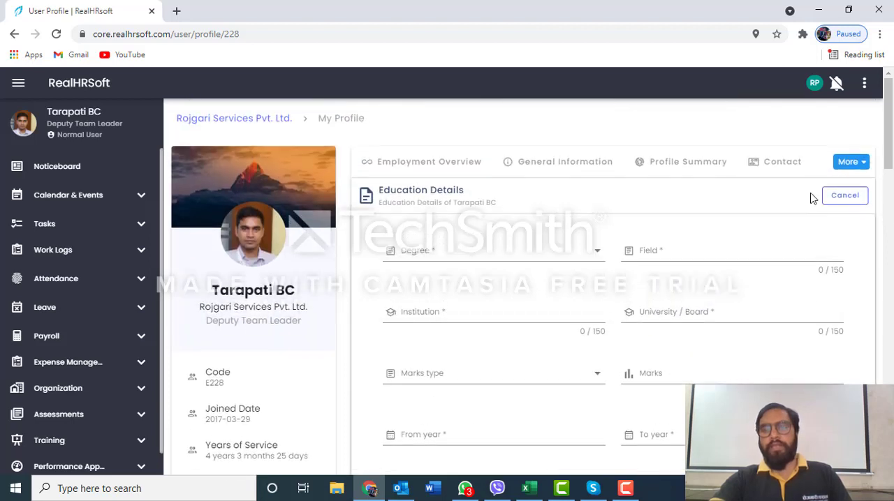
# Open the profile's Documents section and start a new document entry titled SSF ID CARD
pyautogui.click(852, 163)
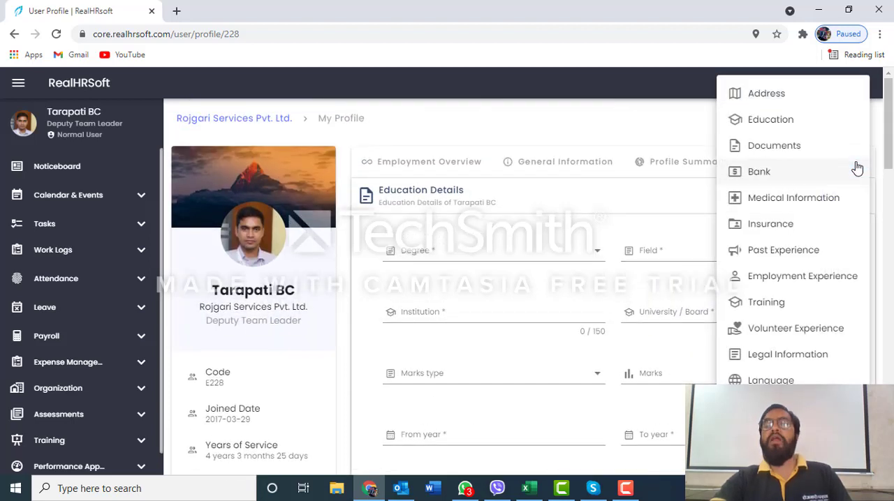
pyautogui.click(785, 150)
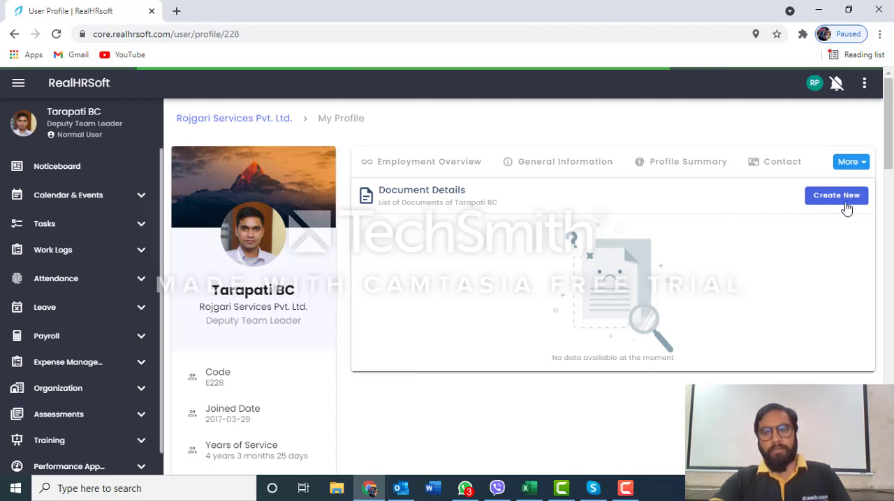
pyautogui.click(837, 199)
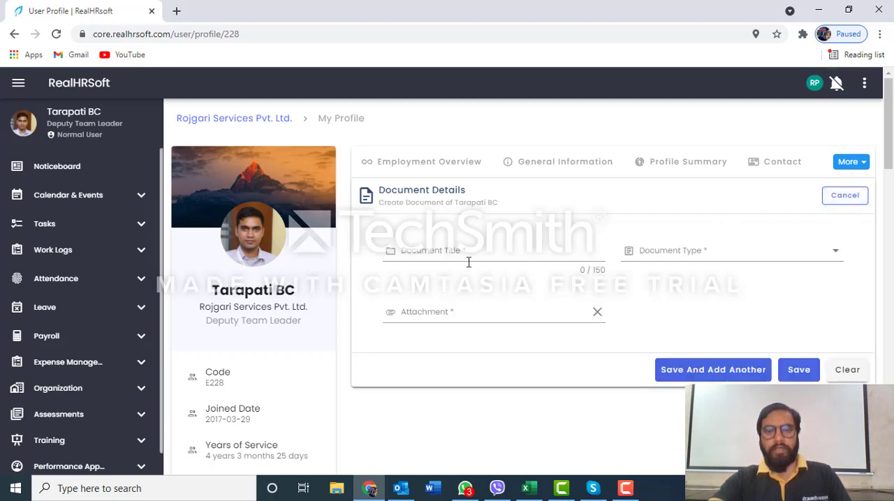
pyautogui.click(484, 254)
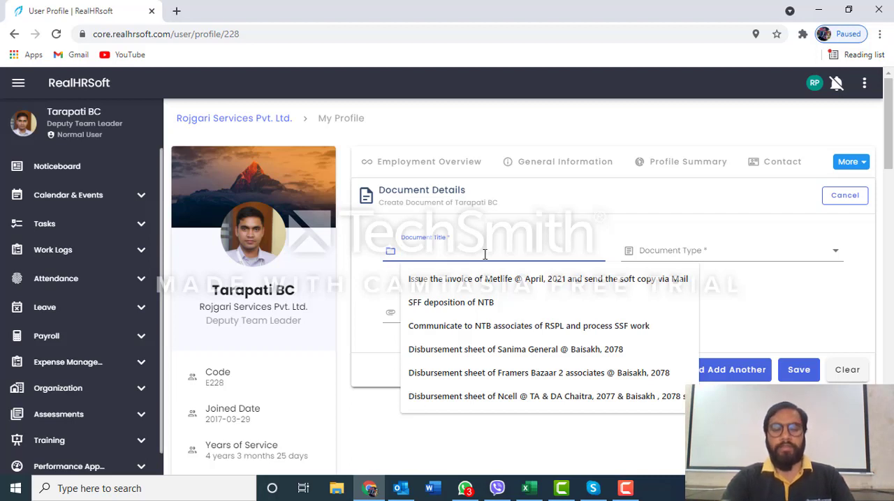
pyautogui.write('Cl')
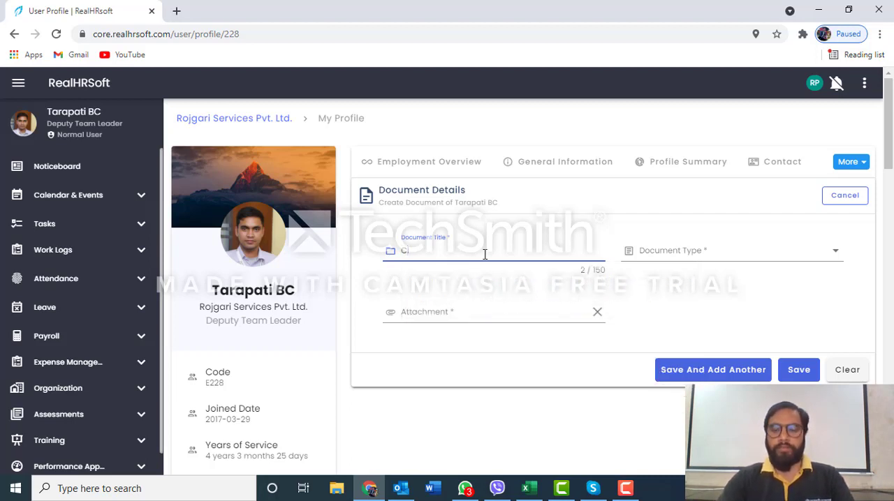
pyautogui.press('BackSpace')
pyautogui.press('BackSpace')
pyautogui.write('SS')
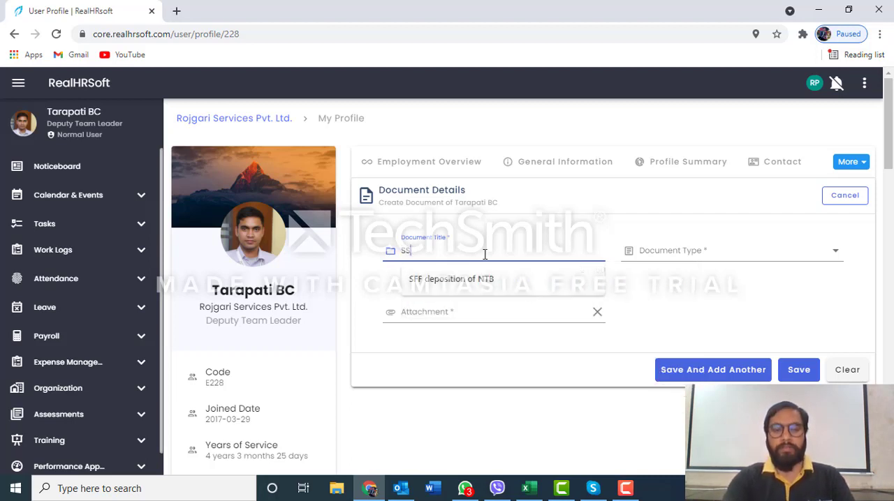
pyautogui.write('F ID CARD')
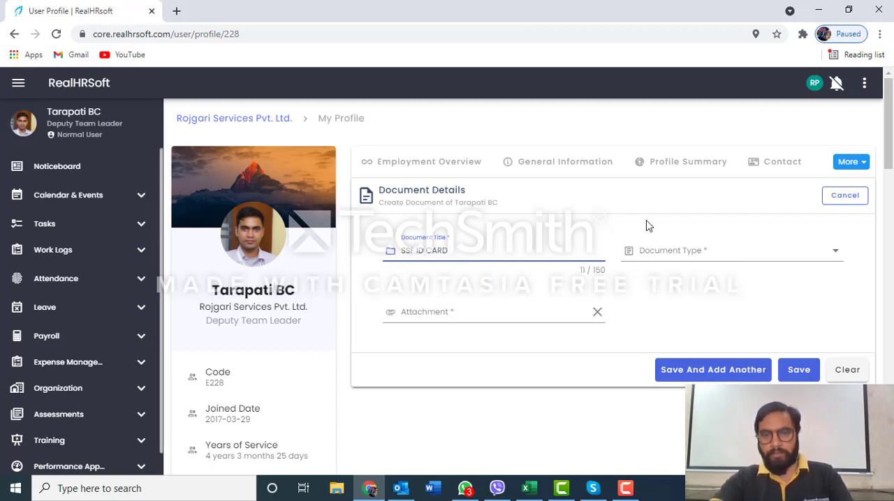
# Set the document type to Offer Letter and attach the image file processed1 from the Downloads folder
pyautogui.click(730, 250)
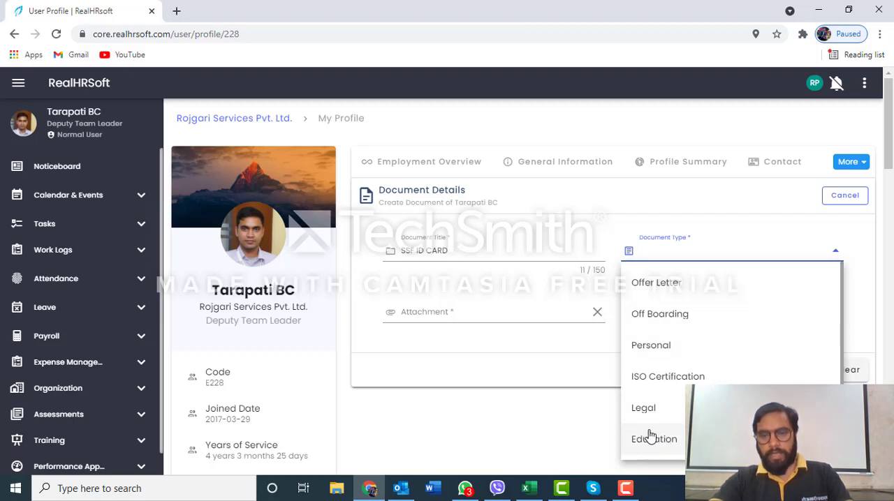
pyautogui.click(484, 313)
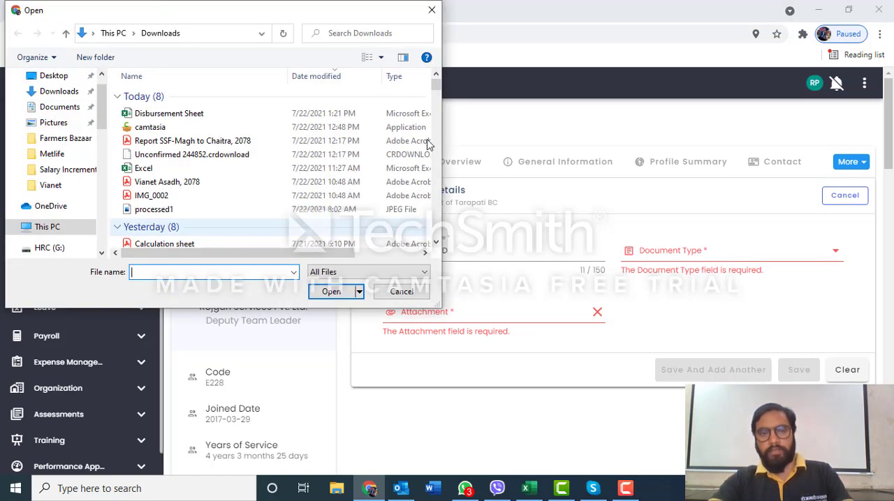
pyautogui.press('Escape')
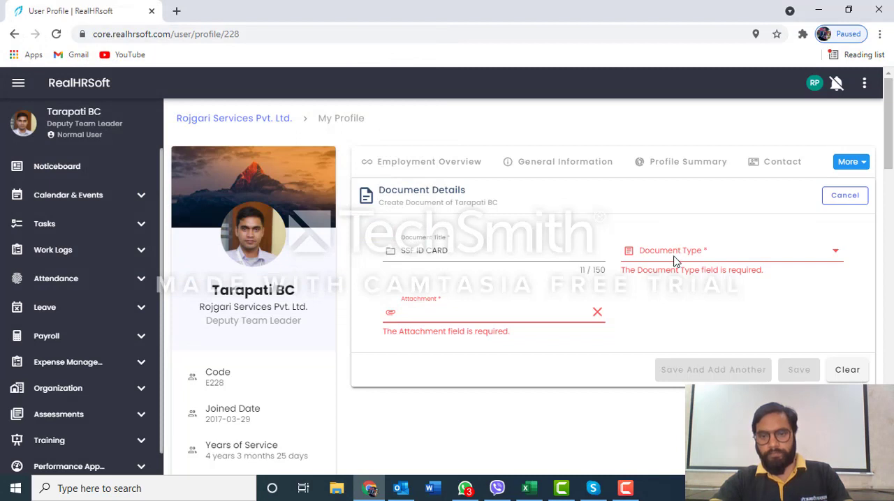
pyautogui.click(675, 251)
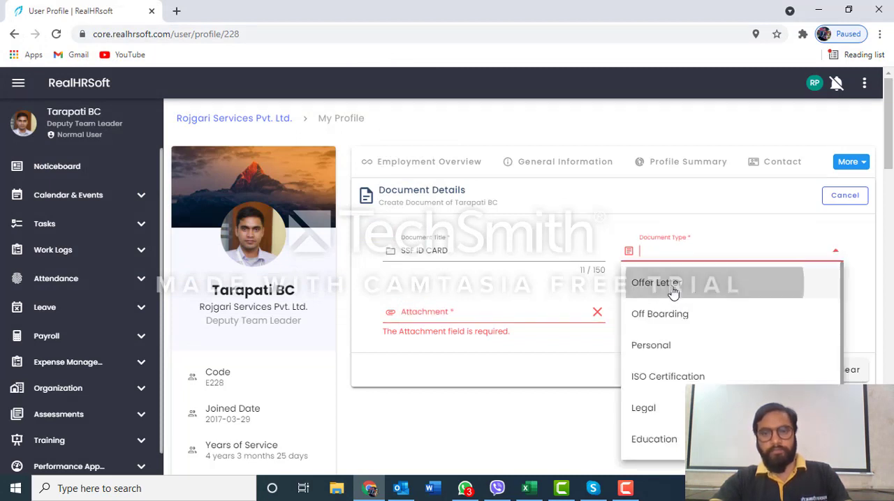
pyautogui.click(673, 283)
pyautogui.click(444, 313)
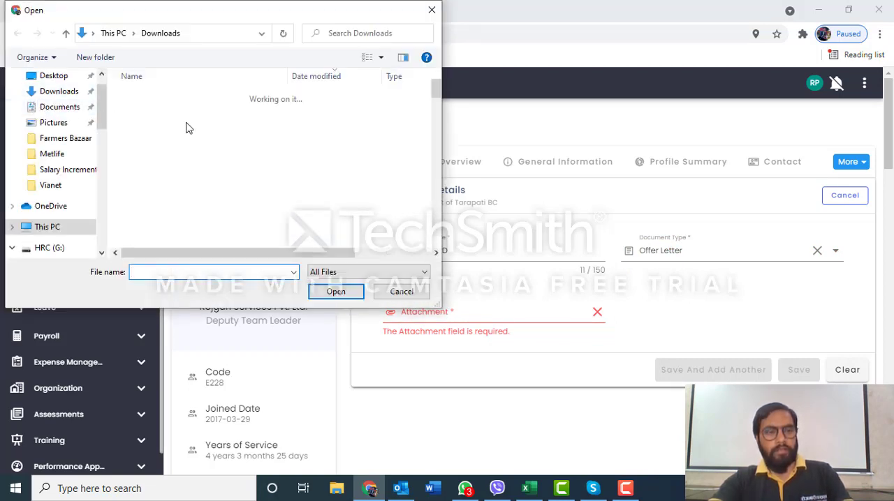
pyautogui.click(60, 93)
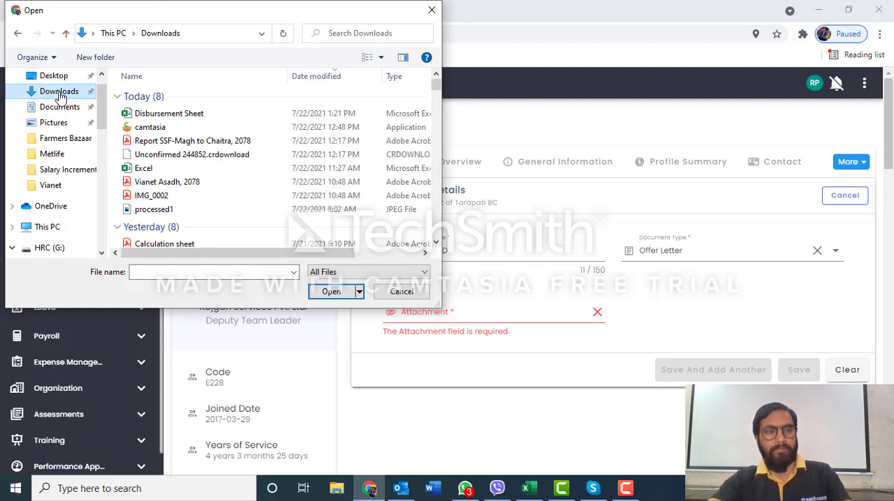
pyautogui.doubleClick(168, 210)
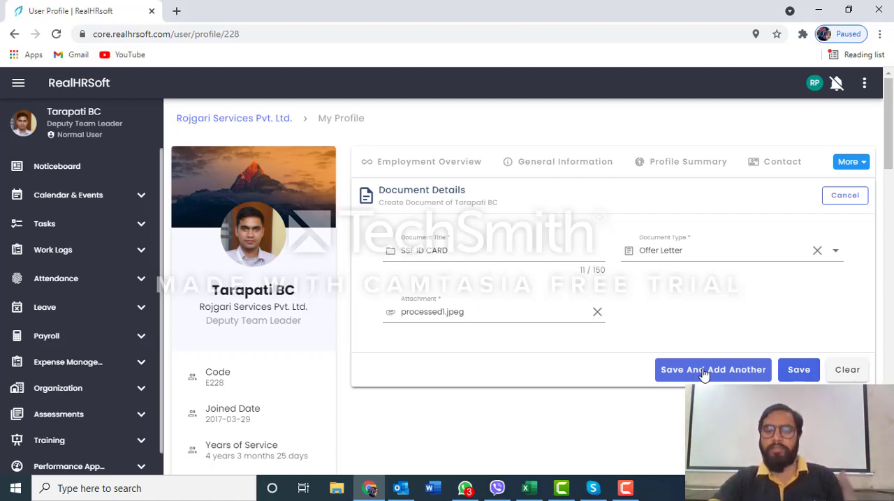
# Open the profile picture's image upload and browse for a file, closing both without choosing an image
pyautogui.click(253, 262)
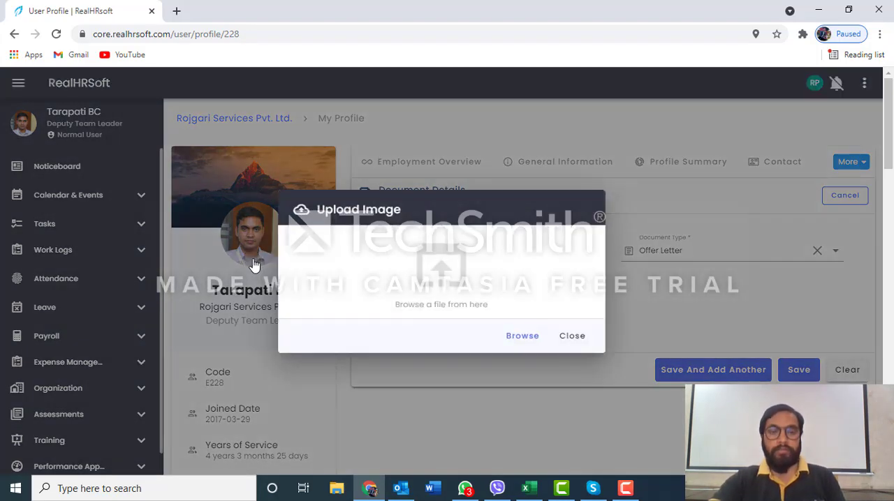
pyautogui.click(527, 342)
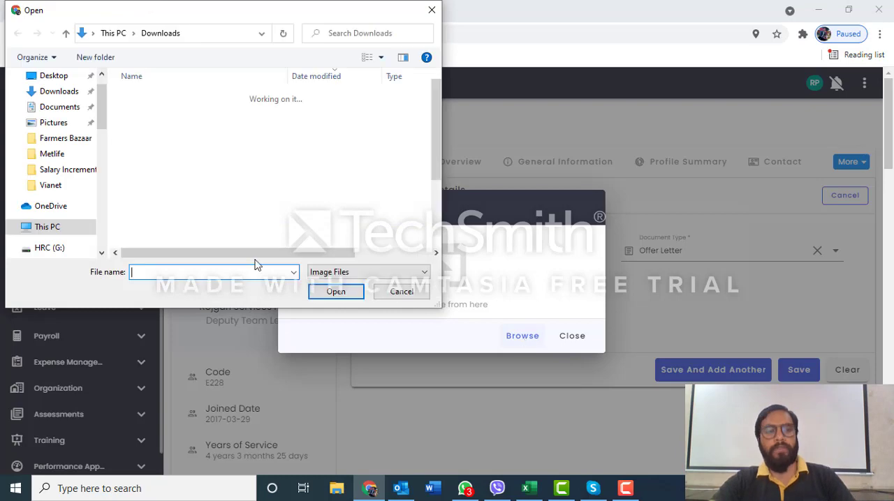
pyautogui.click(431, 10)
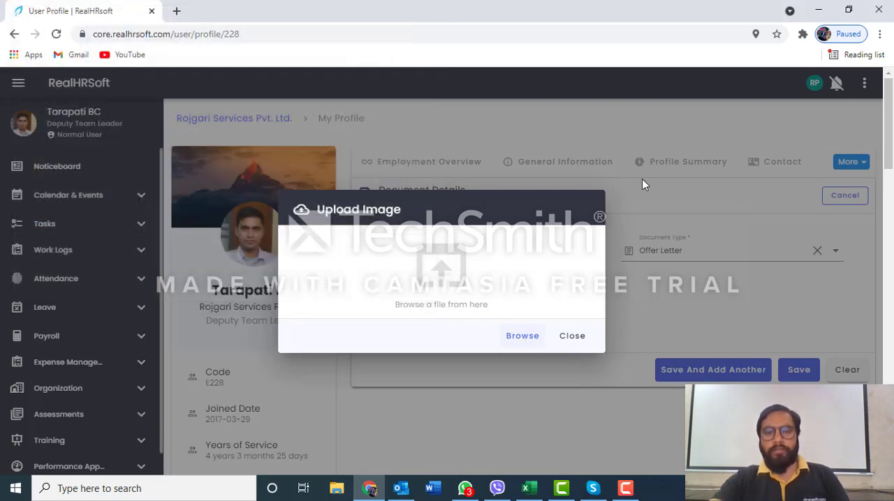
pyautogui.click(571, 336)
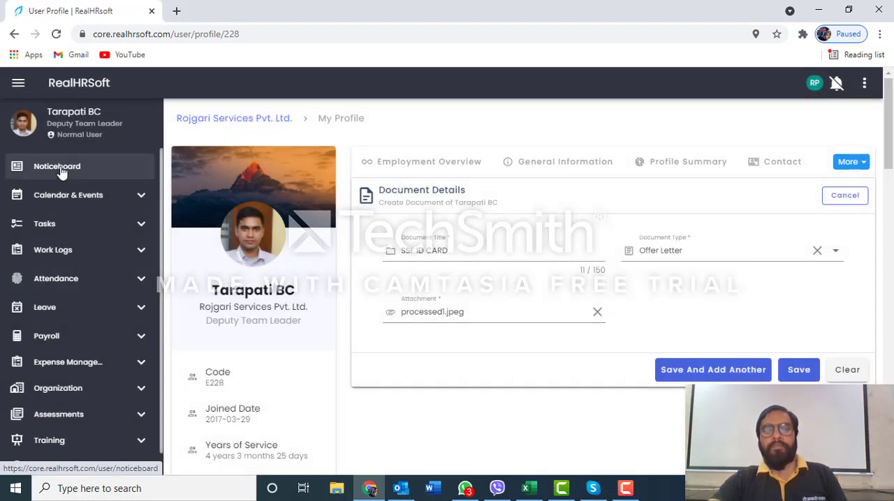
# Leave the unsaved document entry for the Noticeboard and look through the module list, including the Work Logs and Attendance options
pyautogui.click(59, 172)
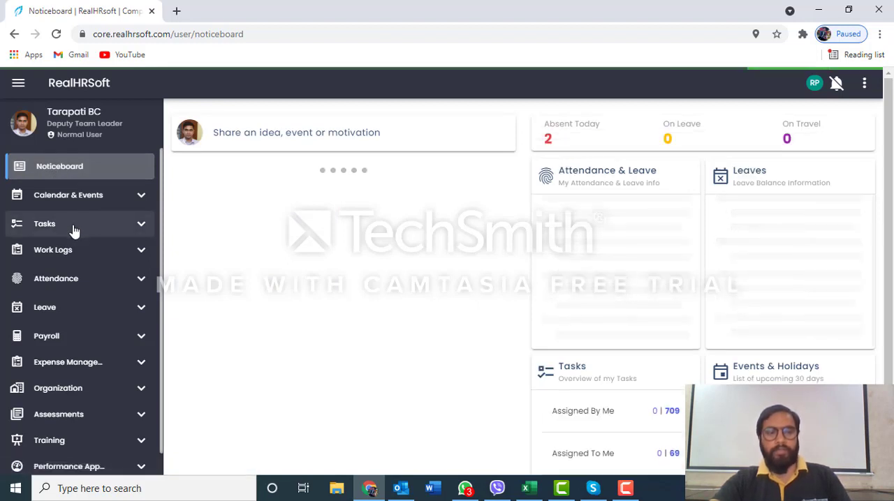
pyautogui.scroll(-4, 74, 230)
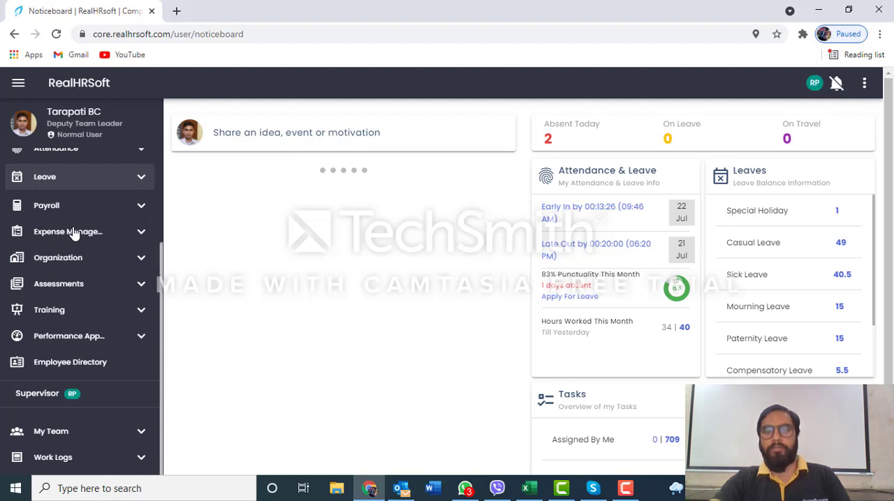
pyautogui.scroll(-1, 74, 232)
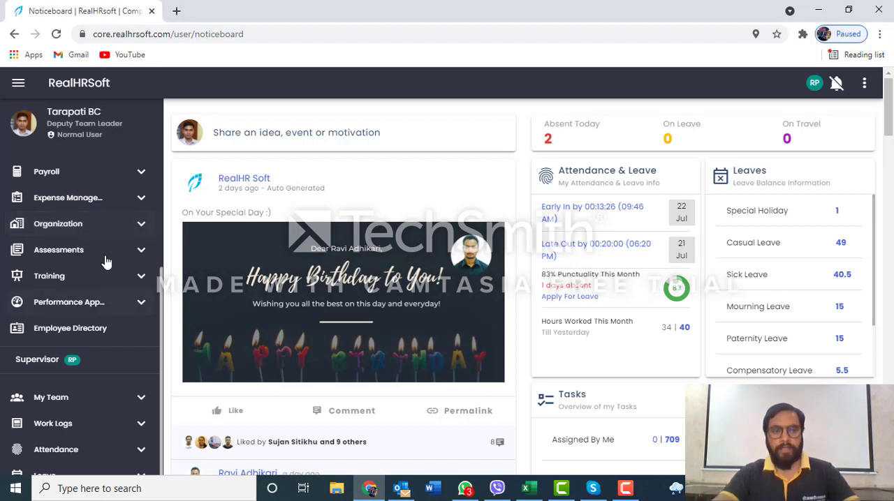
pyautogui.scroll(5, 91, 238)
pyautogui.click(63, 249)
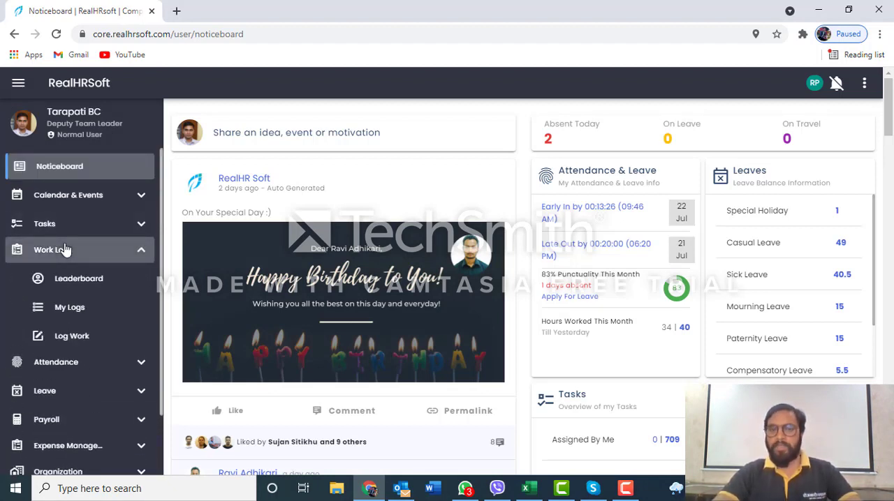
pyautogui.click(59, 363)
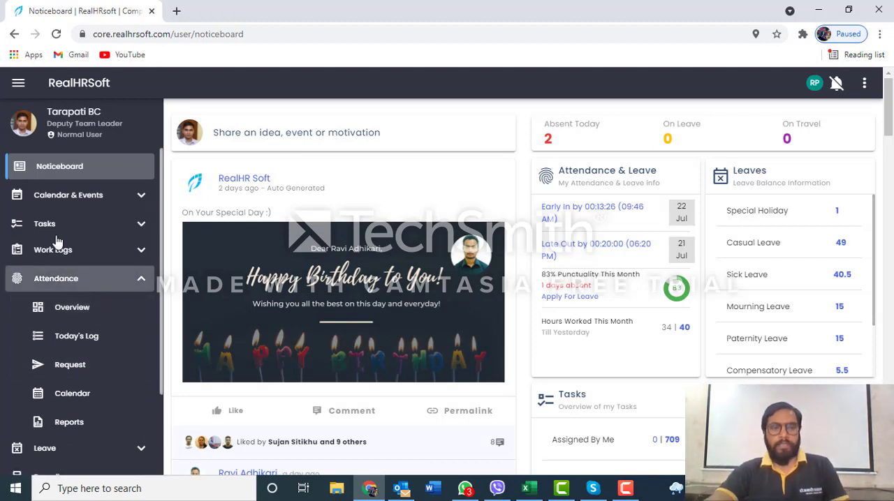
pyautogui.click(68, 176)
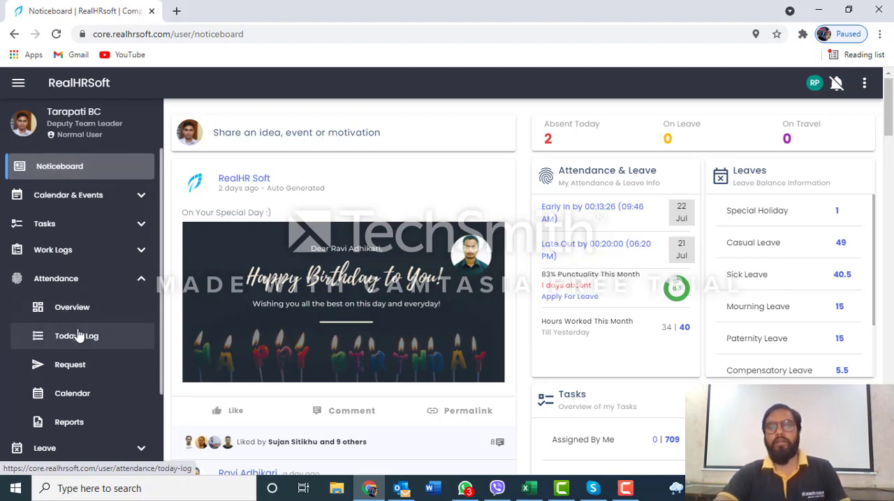
pyautogui.click(67, 175)
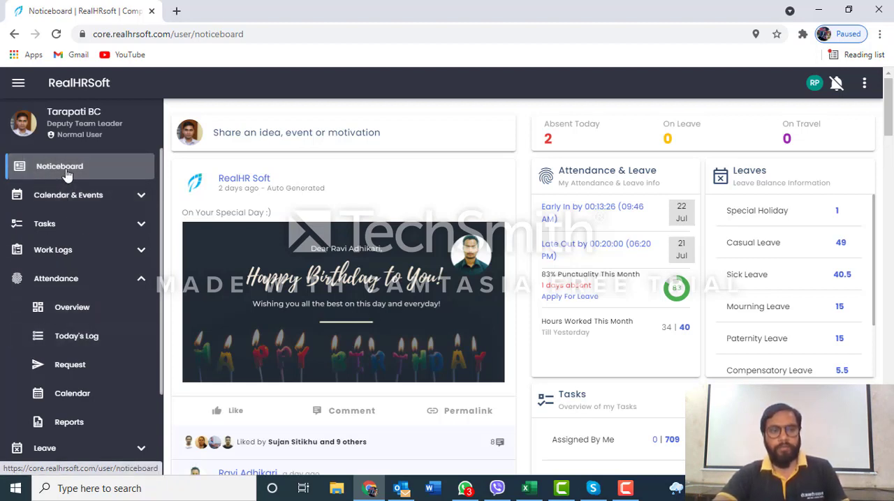
# Open the Attendance module's Reports page and look through the available attendance report types
pyautogui.click(66, 286)
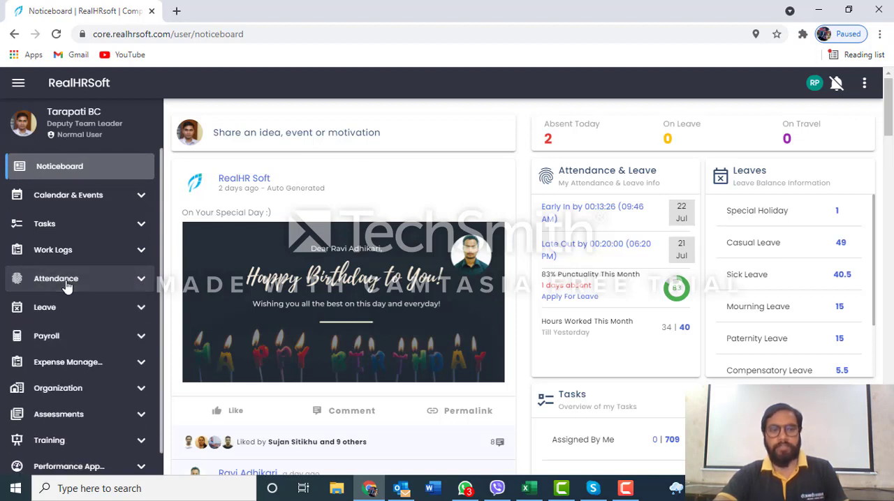
pyautogui.click(66, 283)
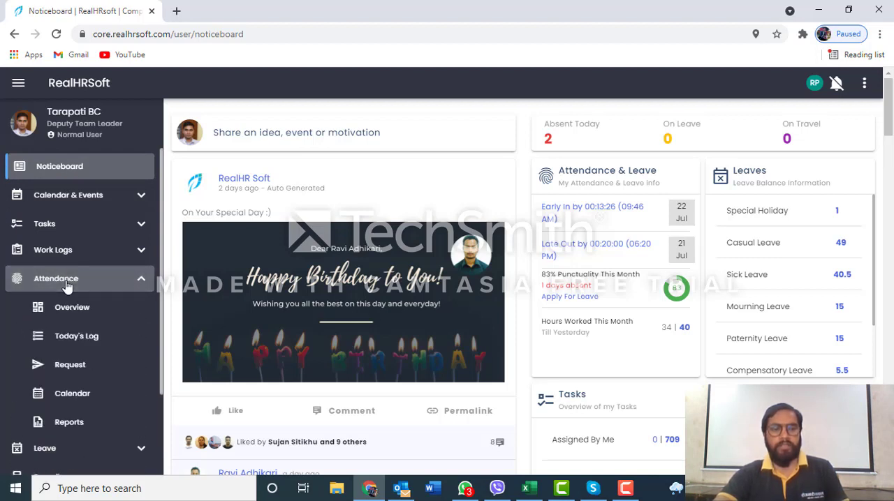
pyautogui.click(72, 428)
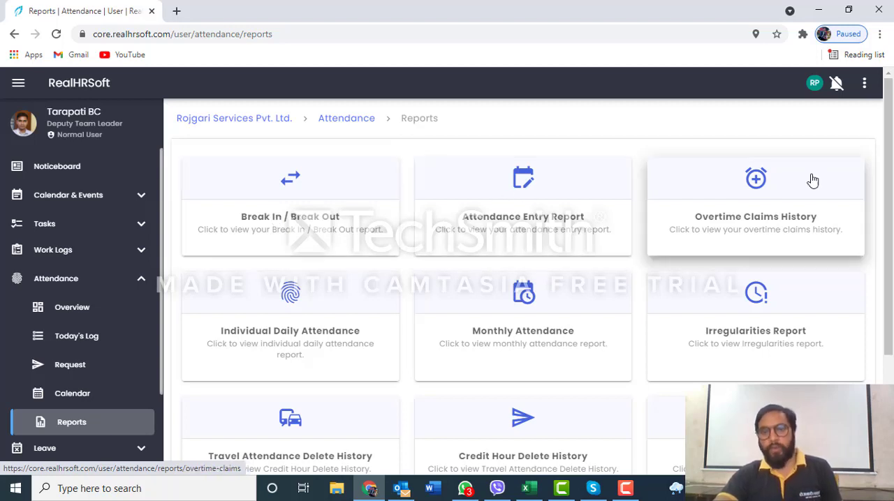
pyautogui.scroll(-1, 767, 193)
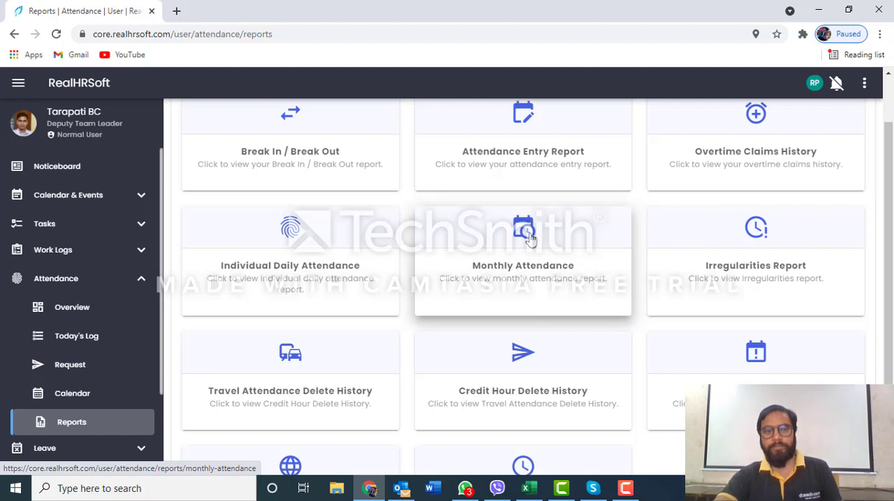
# Open Claim Overtime from the attendance requests, view the 2021-07-21 overtime claim's details, close them and return to the request types
pyautogui.click(81, 365)
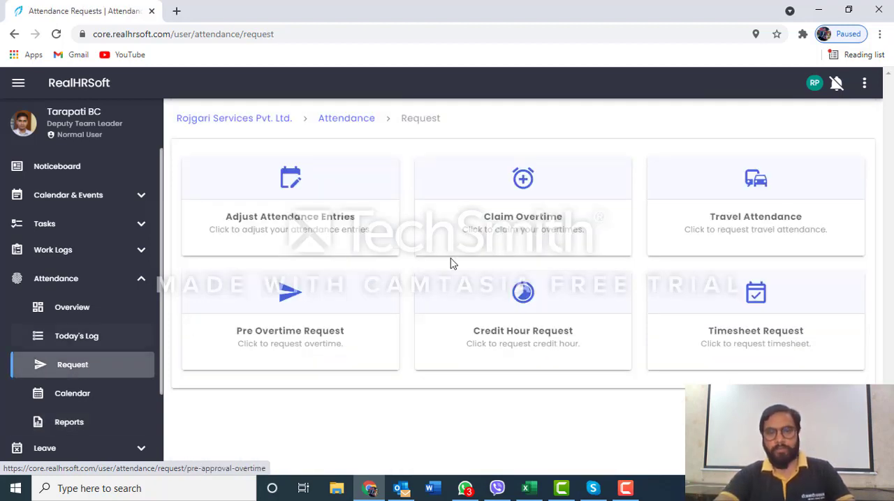
pyautogui.click(531, 196)
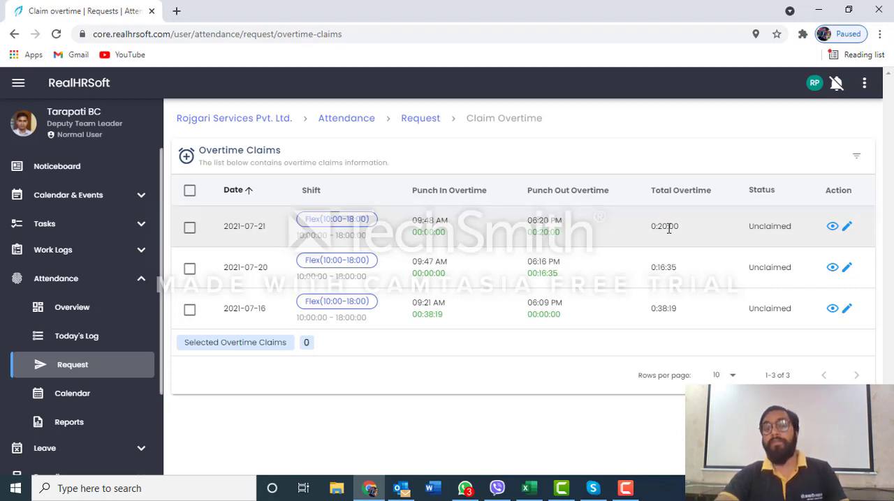
pyautogui.click(832, 228)
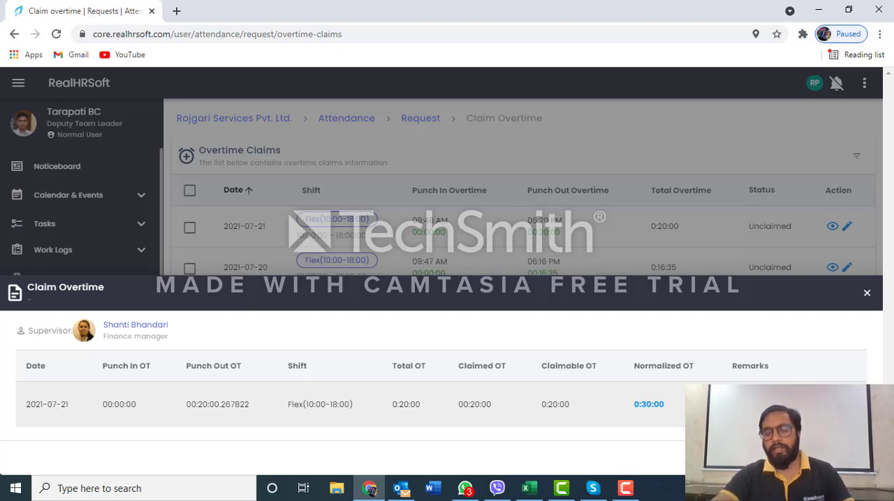
pyautogui.click(867, 293)
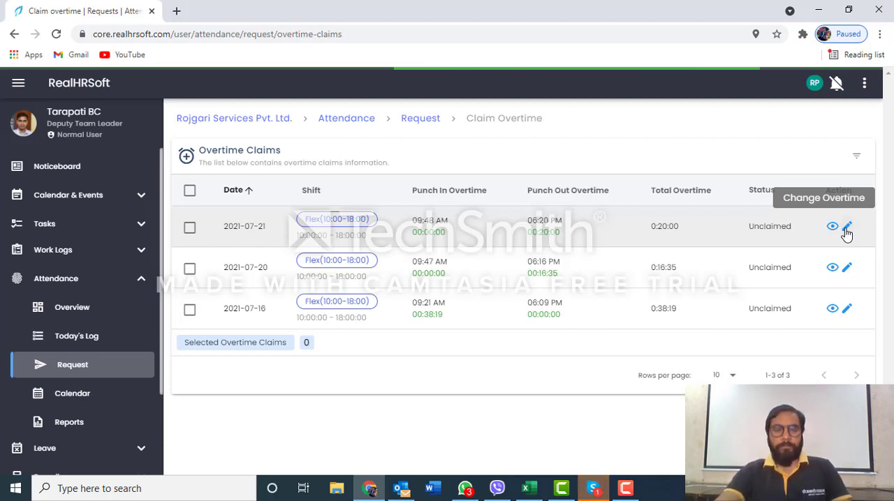
pyautogui.click(78, 366)
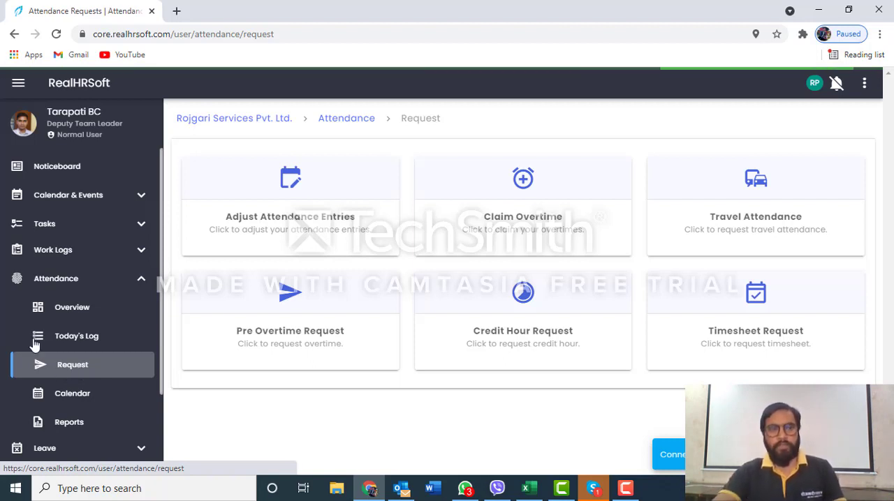
# Return to the Noticeboard and open the editor for sharing an idea, event or motivation
pyautogui.click(64, 174)
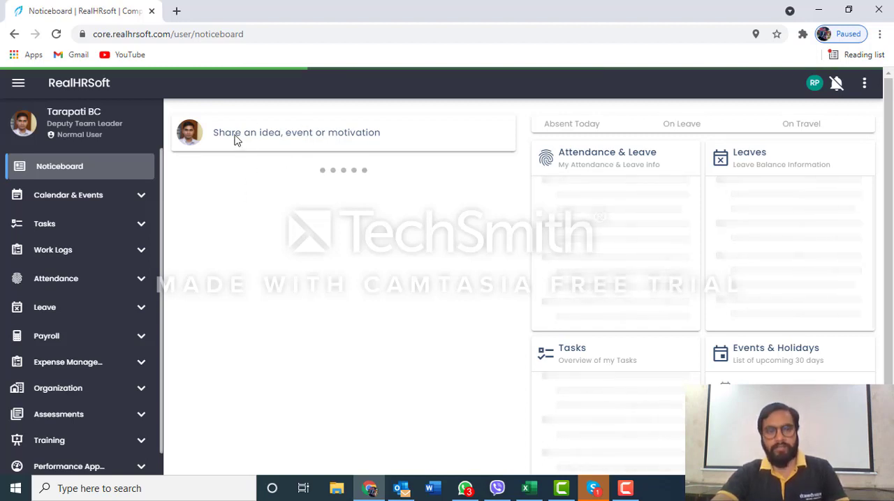
pyautogui.click(268, 132)
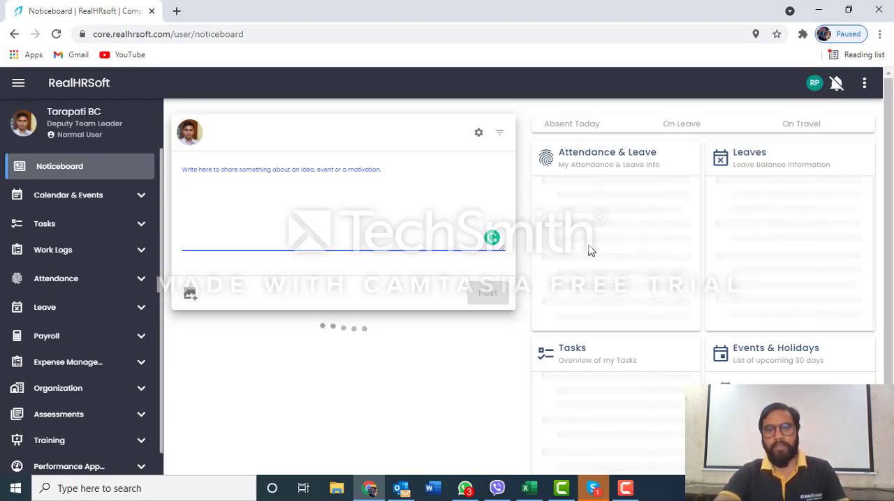
pyautogui.scroll(-1, 349, 247)
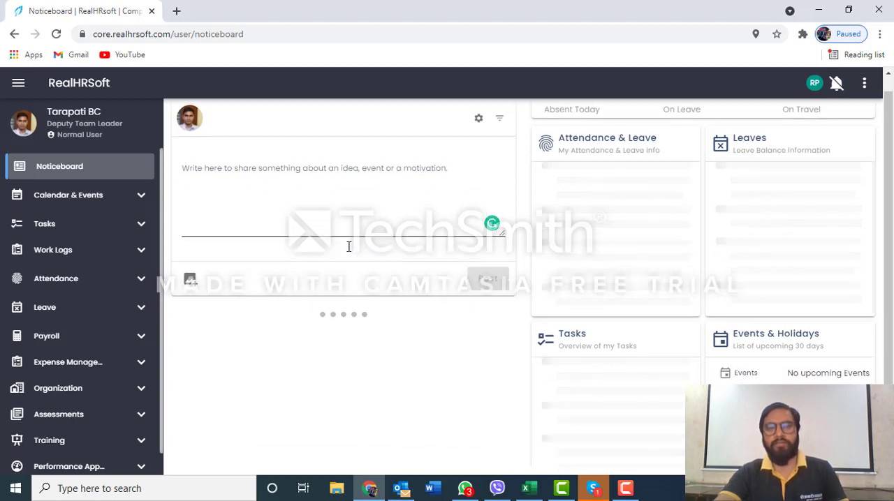